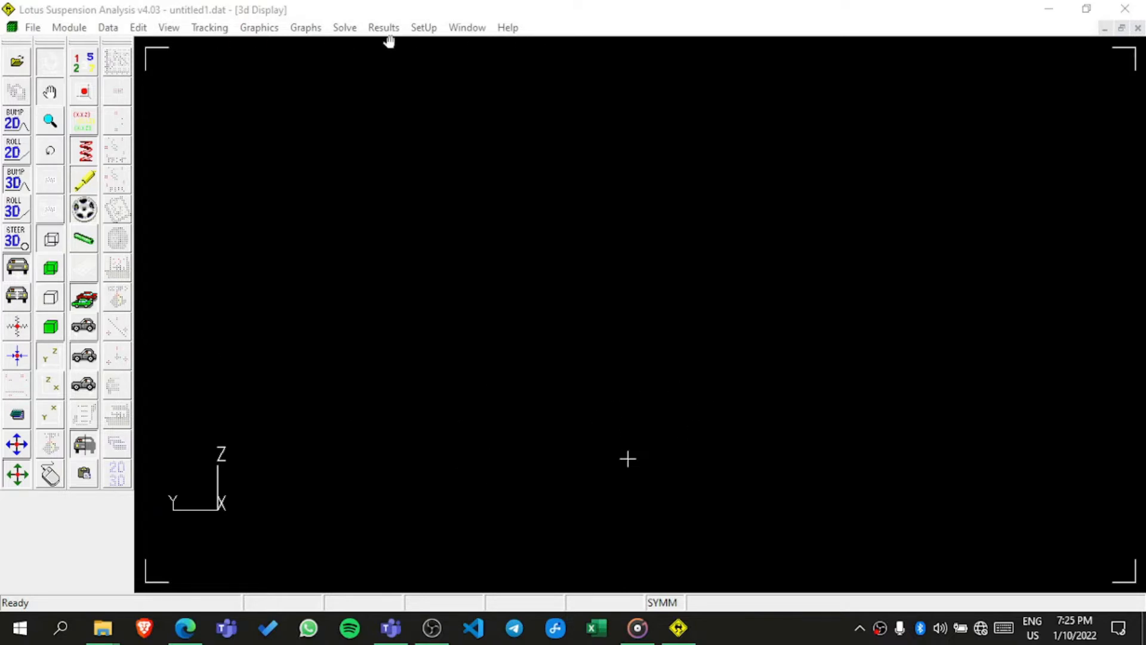
# - Start a new 3D model with a symmetric front suspension of Type 1: Double Wishbone, damper to lower wishbone
pyautogui.click(32, 28)
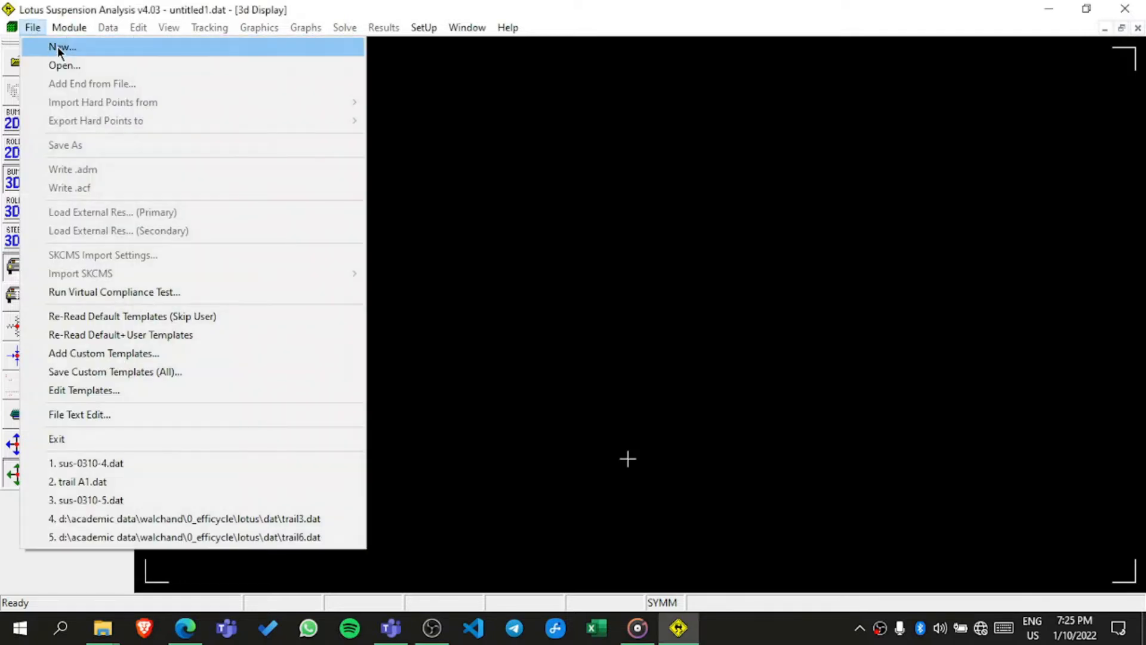
pyautogui.click(57, 47)
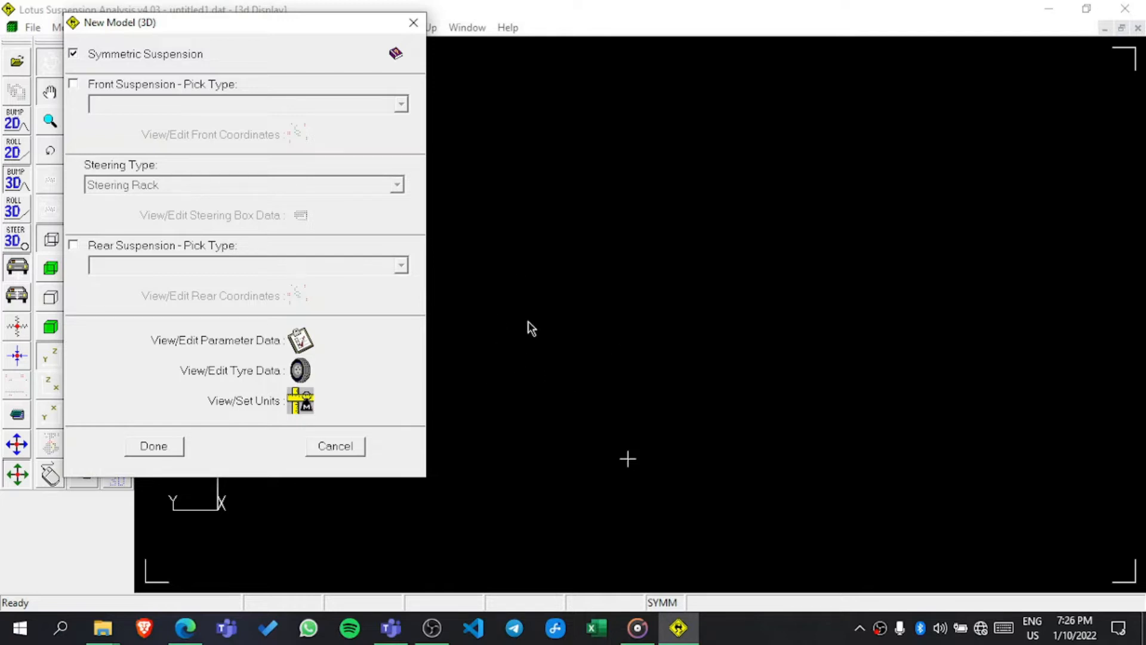
pyautogui.click(80, 84)
pyautogui.click(268, 109)
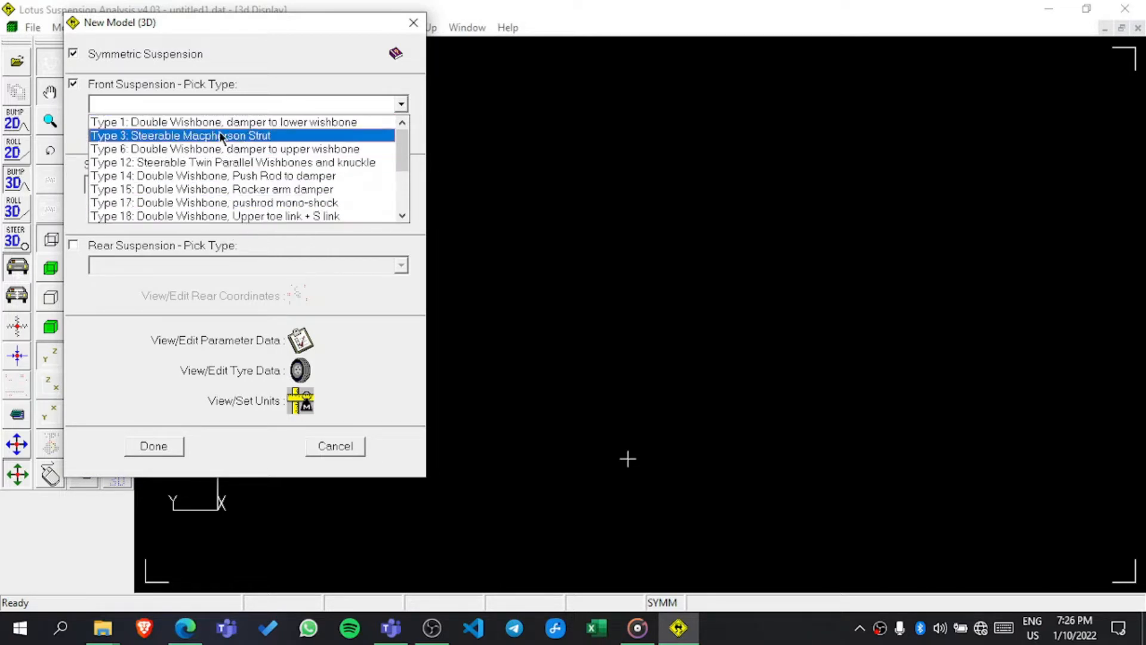
pyautogui.click(241, 126)
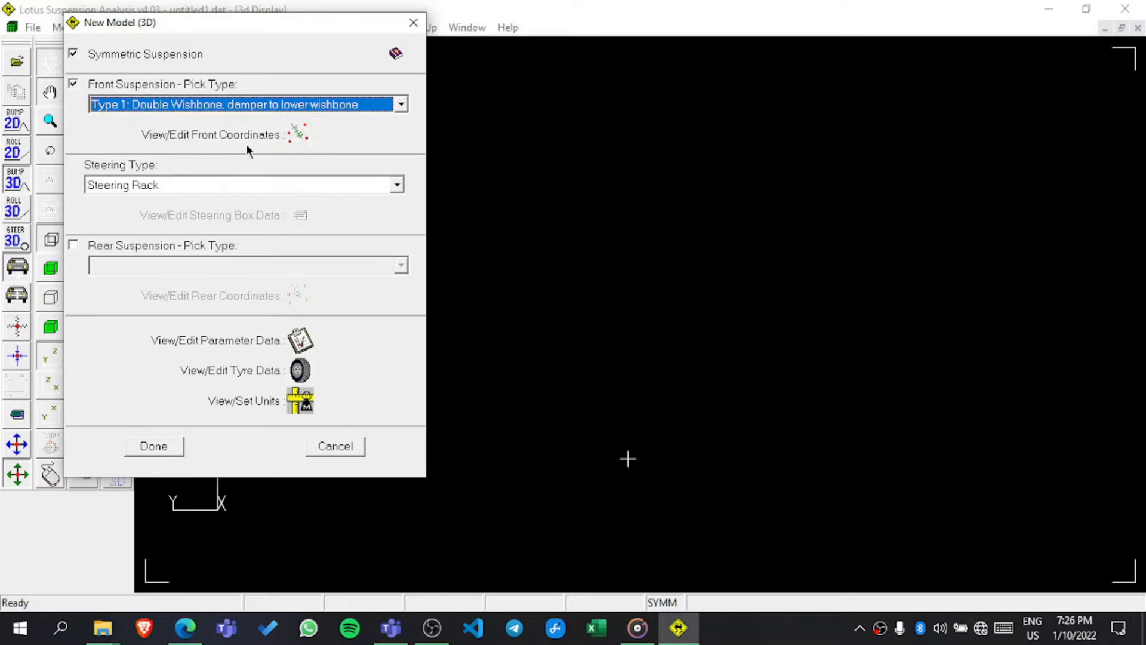
# - Review the front suspension hard point coordinates from the wishbone pivots down to the part centres of gravity and accept them
pyautogui.click(297, 133)
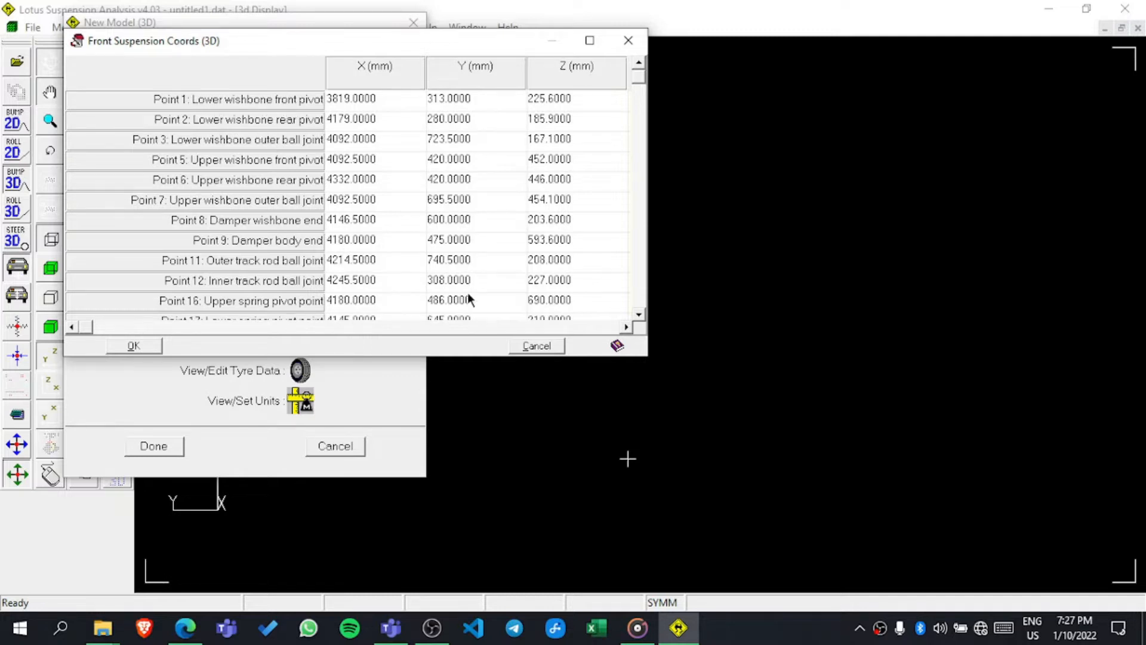
pyautogui.click(639, 315)
pyautogui.click(639, 316)
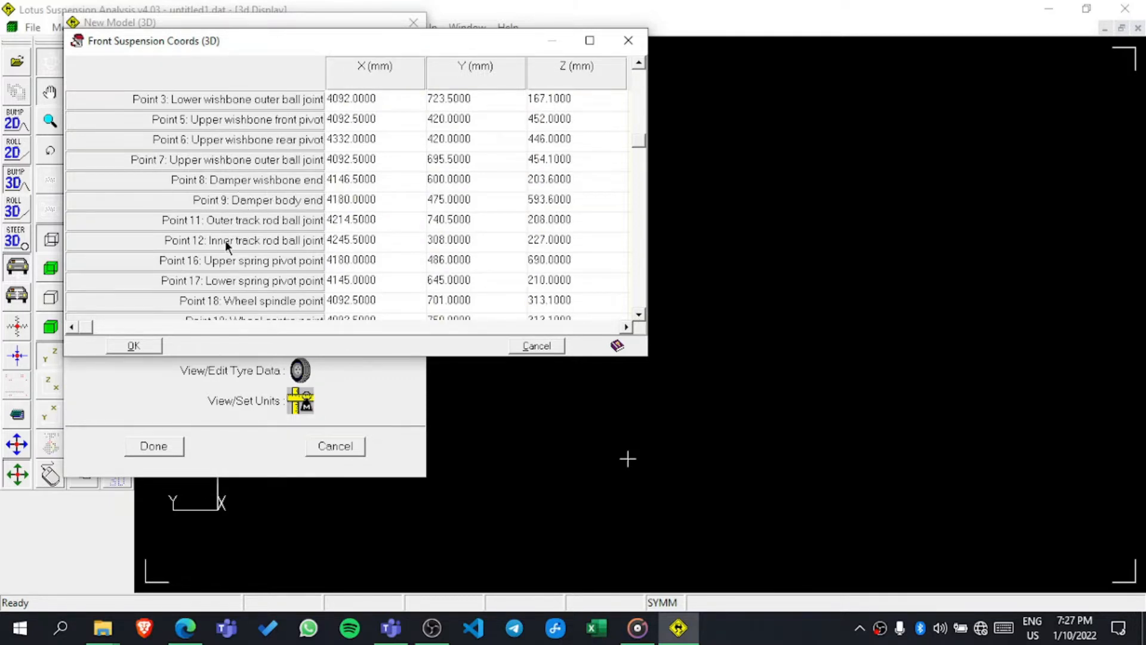
pyautogui.click(639, 316)
pyautogui.click(638, 315)
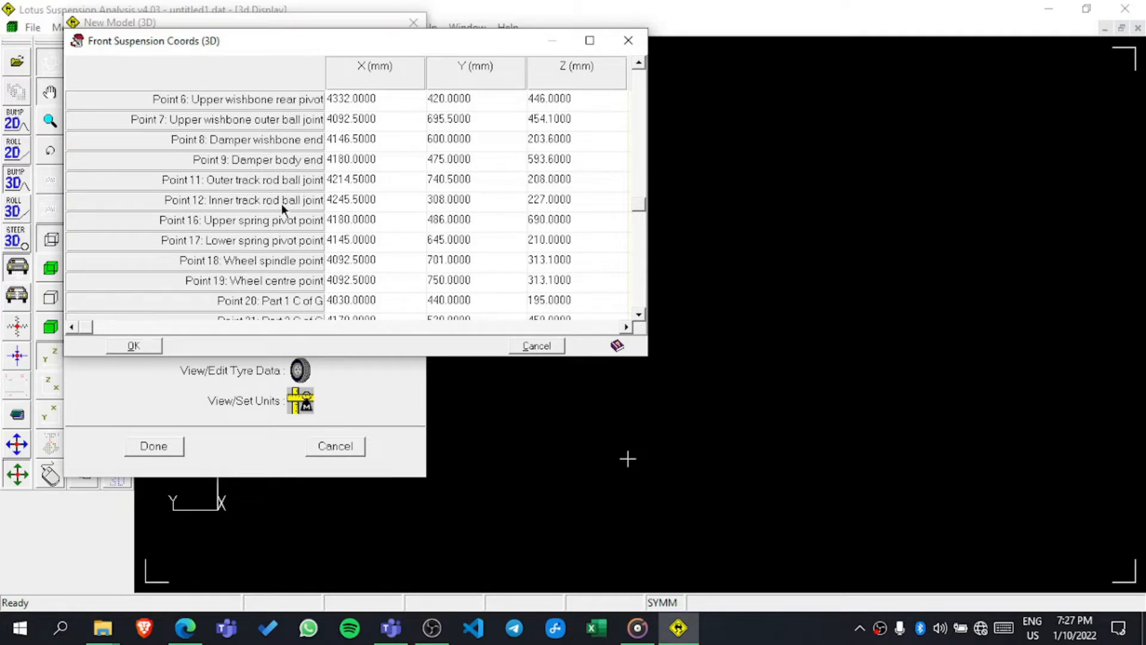
pyautogui.scroll(-2, 329, 252)
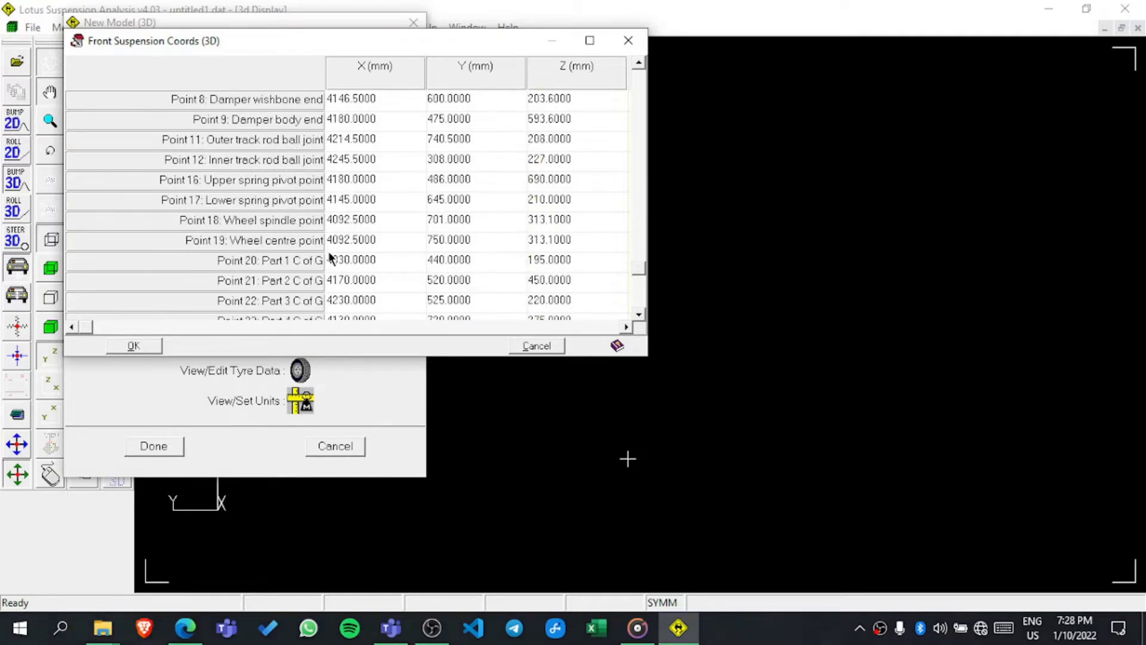
pyautogui.click(643, 315)
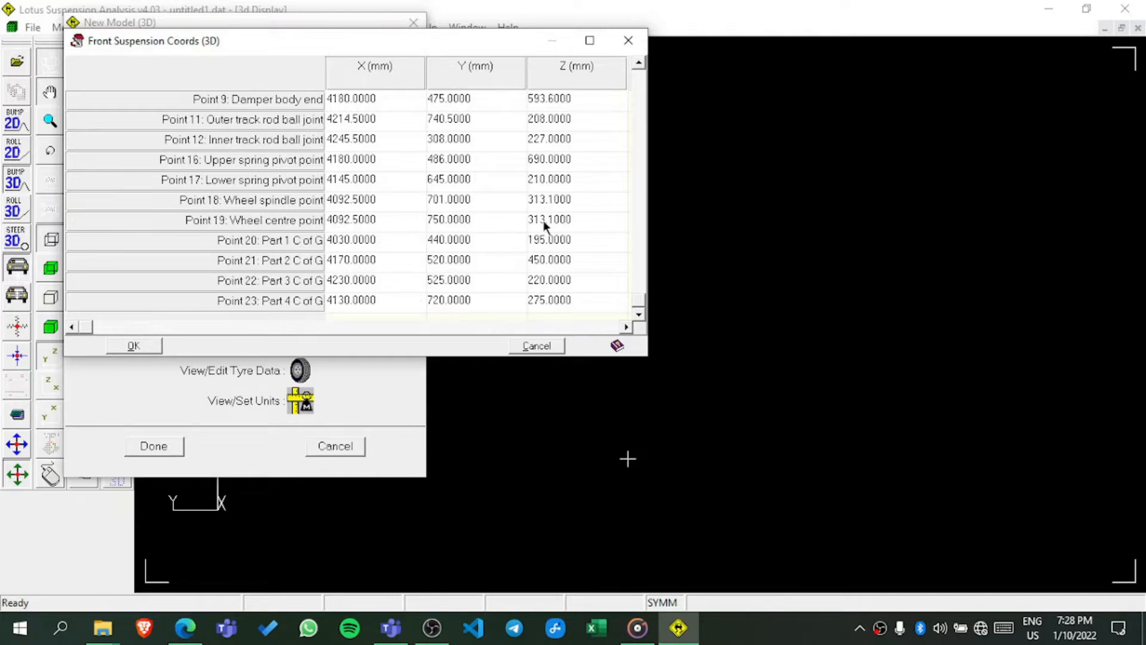
pyautogui.moveTo(638, 300); pyautogui.dragTo(639, 77)
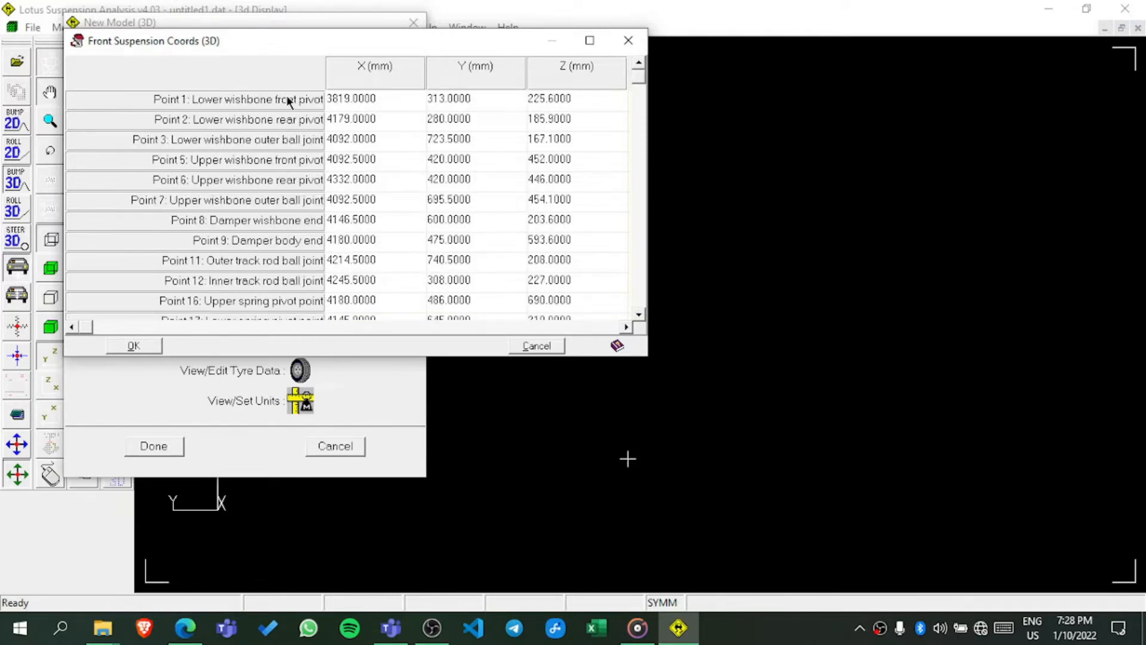
pyautogui.click(156, 346)
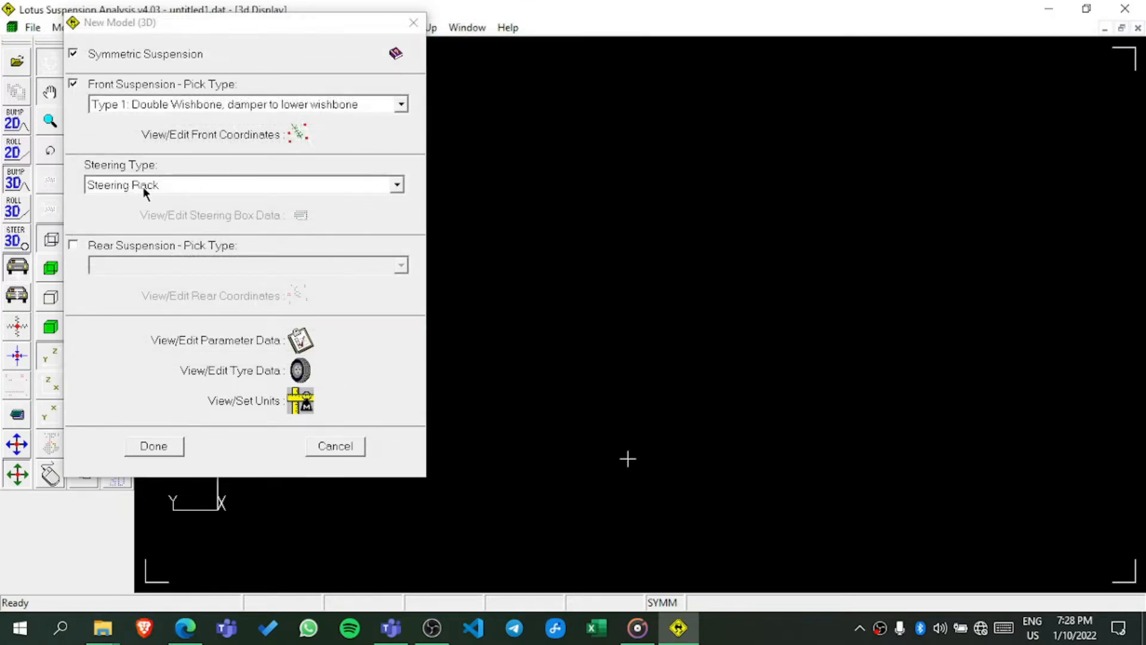
# - Select Steering Rack as the steering type and look through the full list of 3D parameters
pyautogui.click(184, 182)
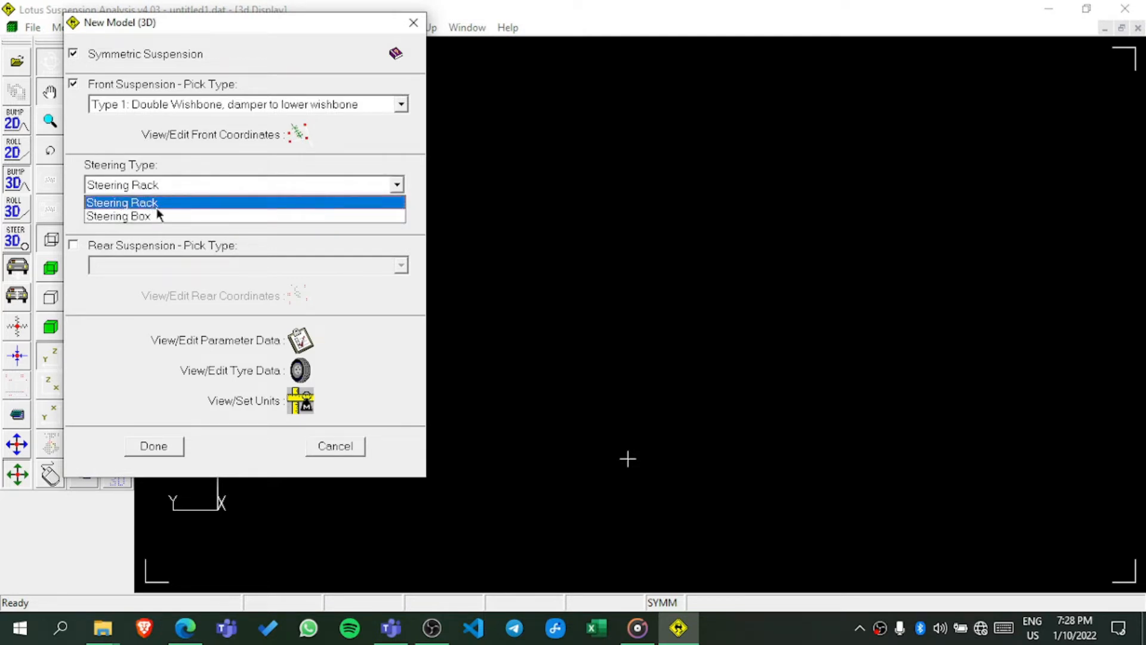
pyautogui.click(156, 207)
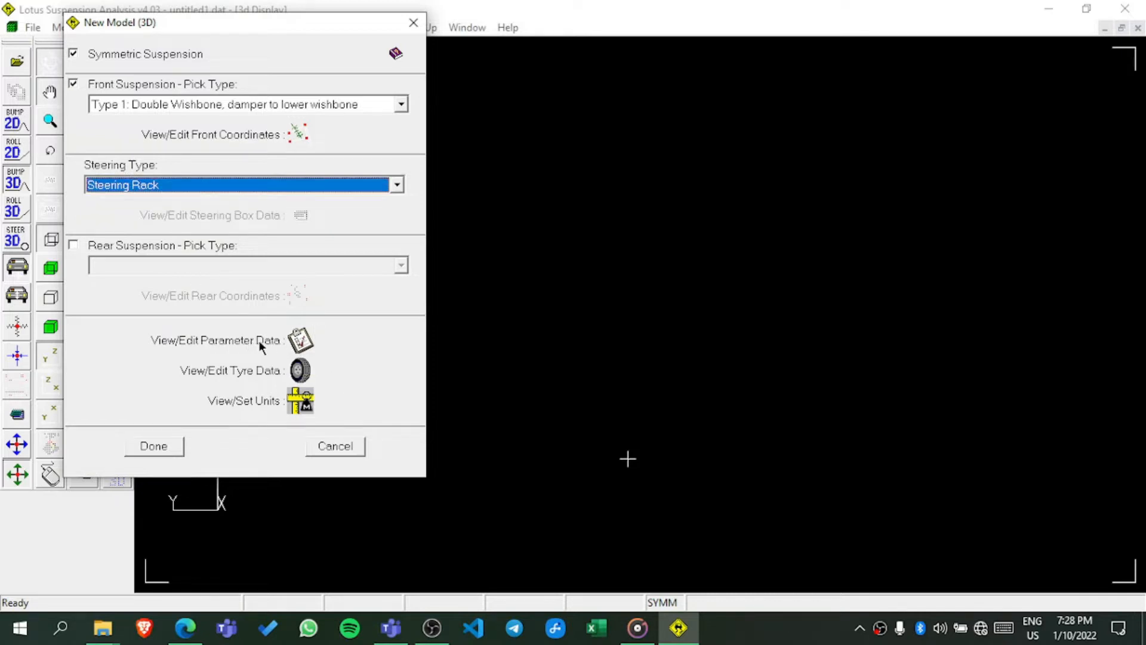
pyautogui.click(296, 340)
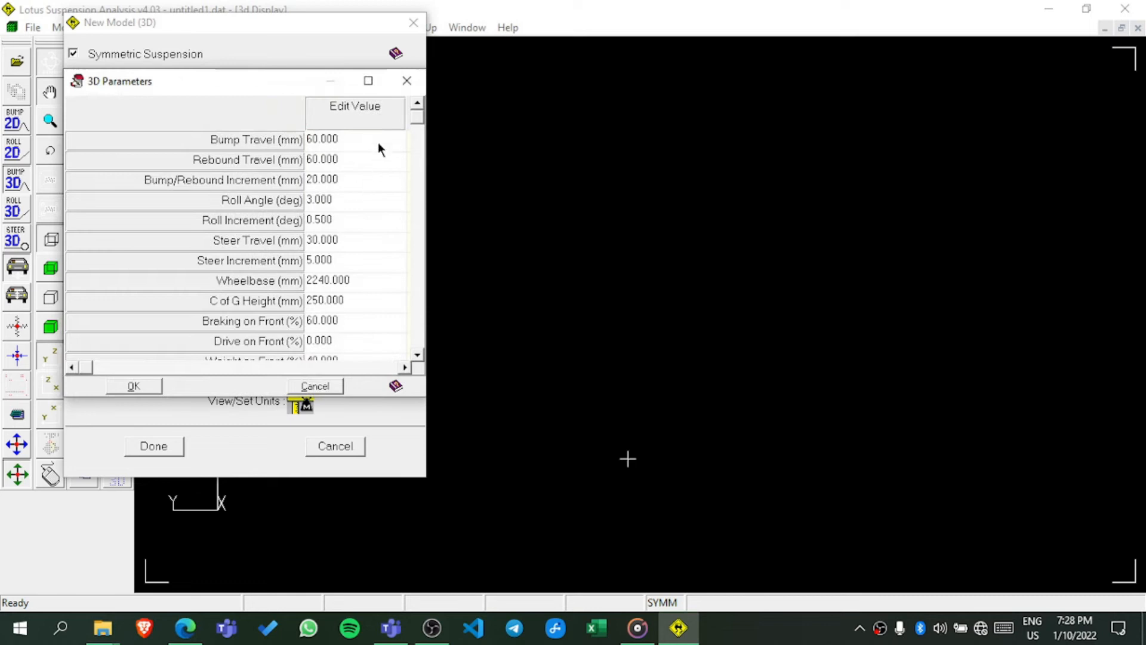
pyautogui.click(416, 352)
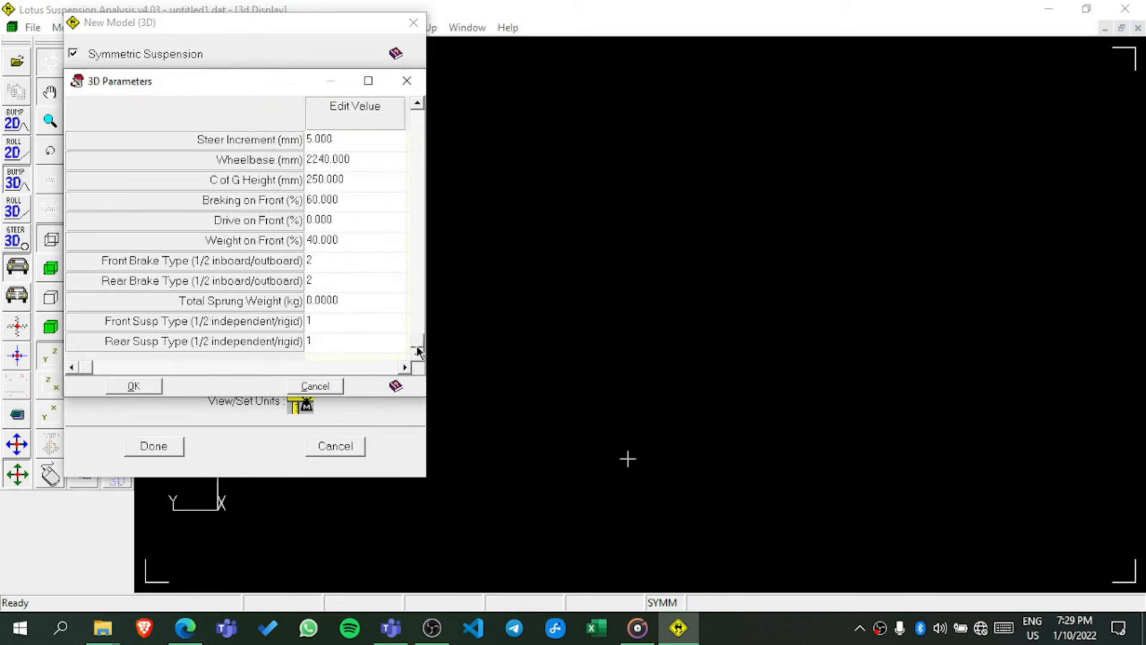
pyautogui.moveTo(418, 351); pyautogui.dragTo(388, 91)
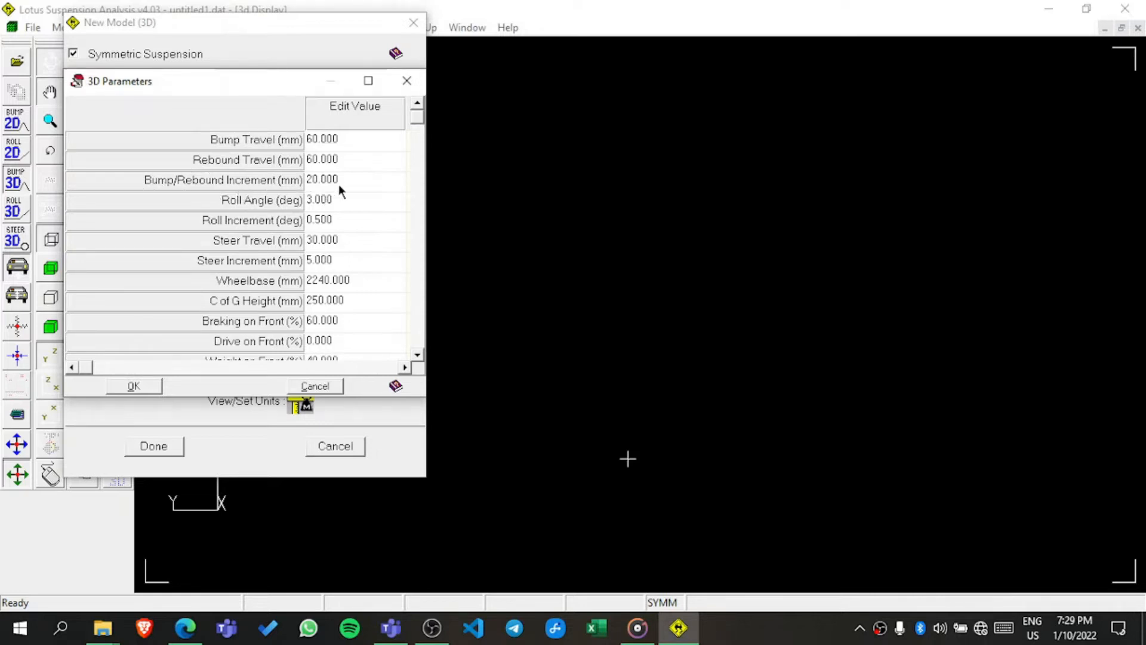
# - Set the Bump/Rebound Increment to 5 mm
pyautogui.click(322, 182)
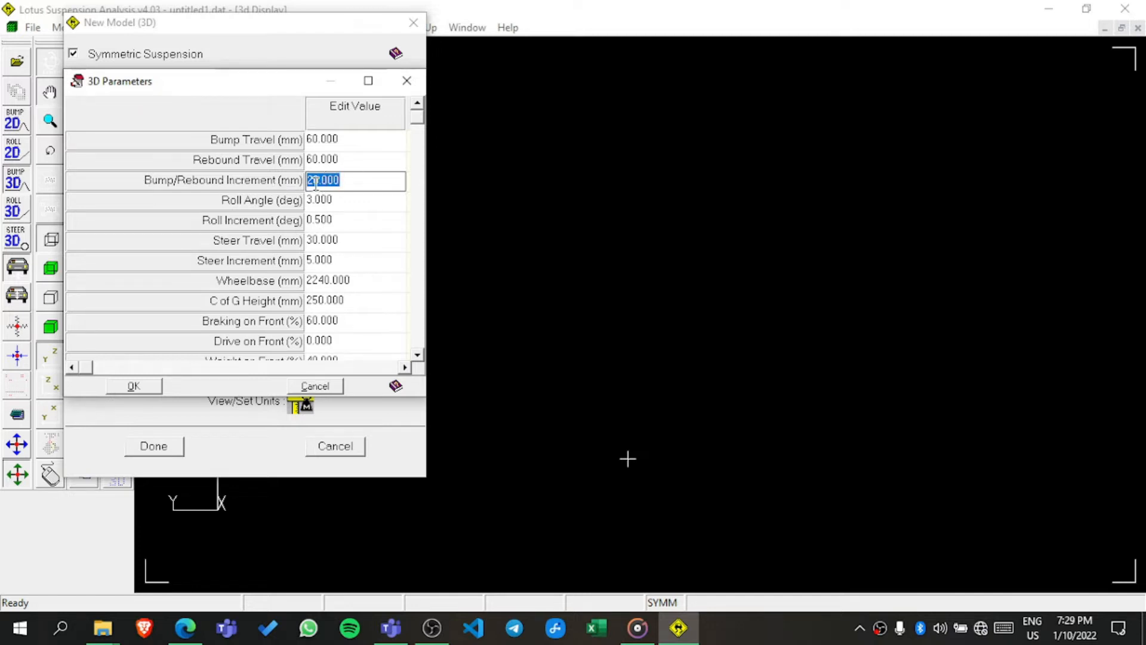
pyautogui.write('2')
pyautogui.press('BackSpace')
pyautogui.write('50')
pyautogui.press('BackSpace')
pyautogui.press('BackSpace')
pyautogui.write('5')
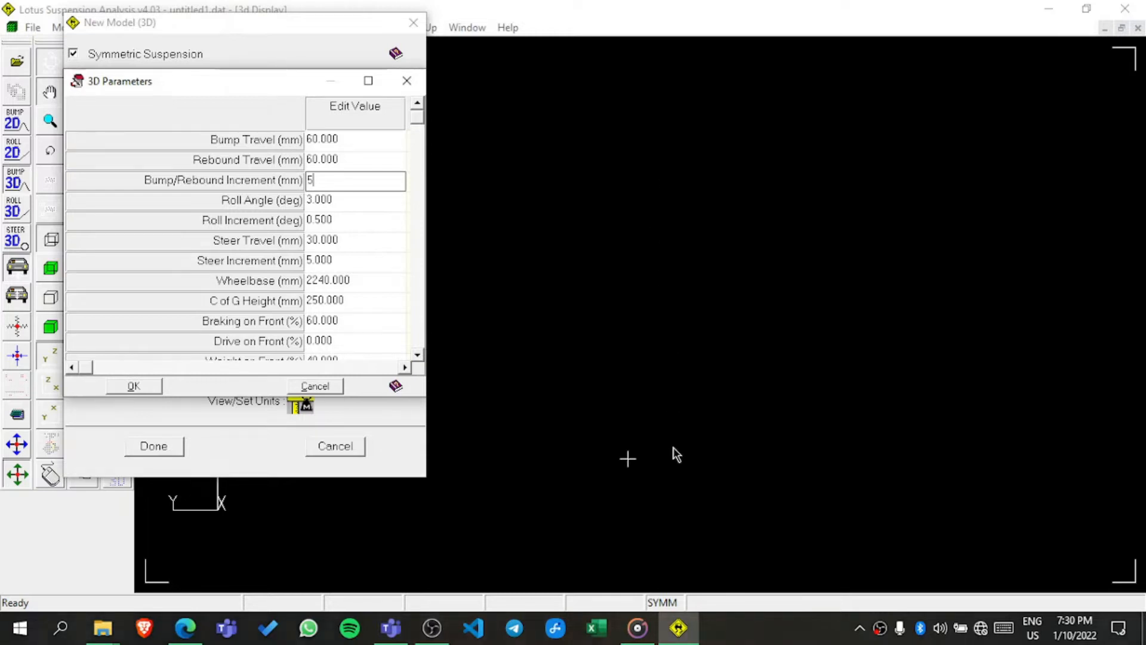
# - Clear the Bump/Rebound Increment and Roll Increment values and accept the 3D parameters
pyautogui.doubleClick(320, 179)
pyautogui.write('20')
pyautogui.press('BackSpace')
pyautogui.press('BackSpace')
pyautogui.click(352, 221)
pyautogui.press('BackSpace')
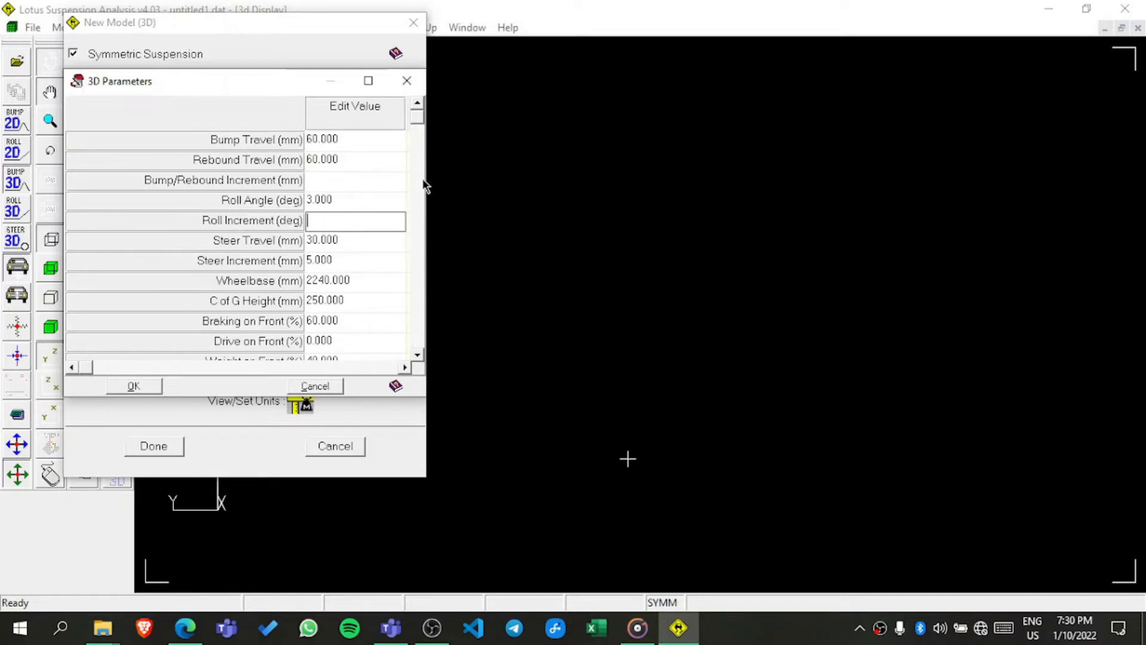
pyautogui.click(417, 355)
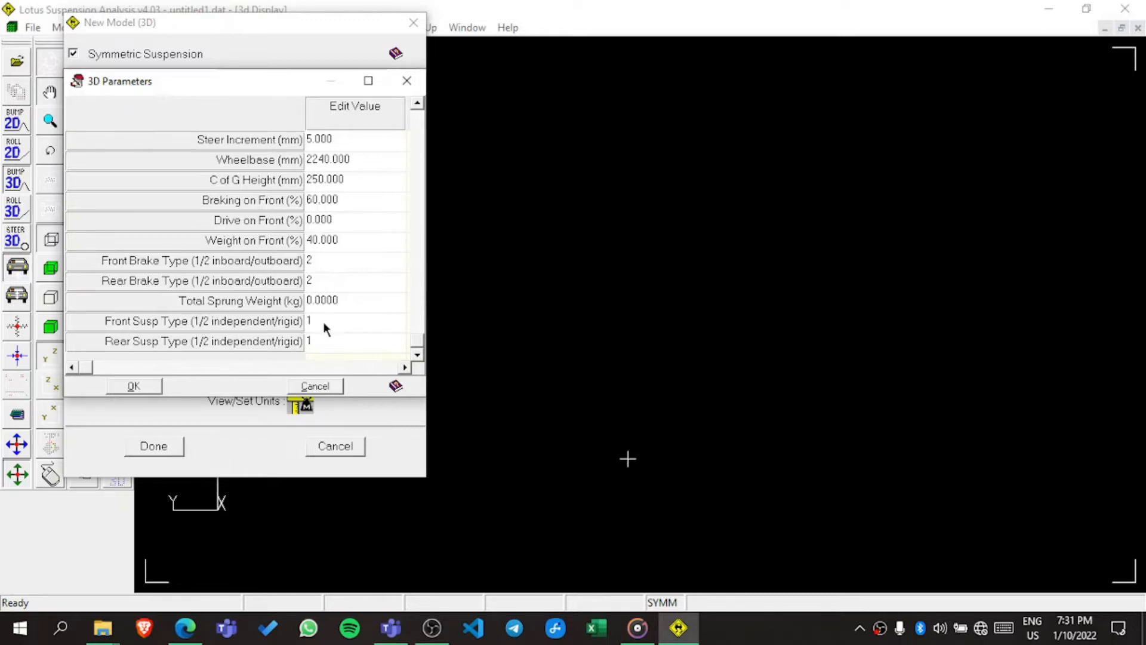
pyautogui.moveTo(240, 81); pyautogui.dragTo(572, 81)
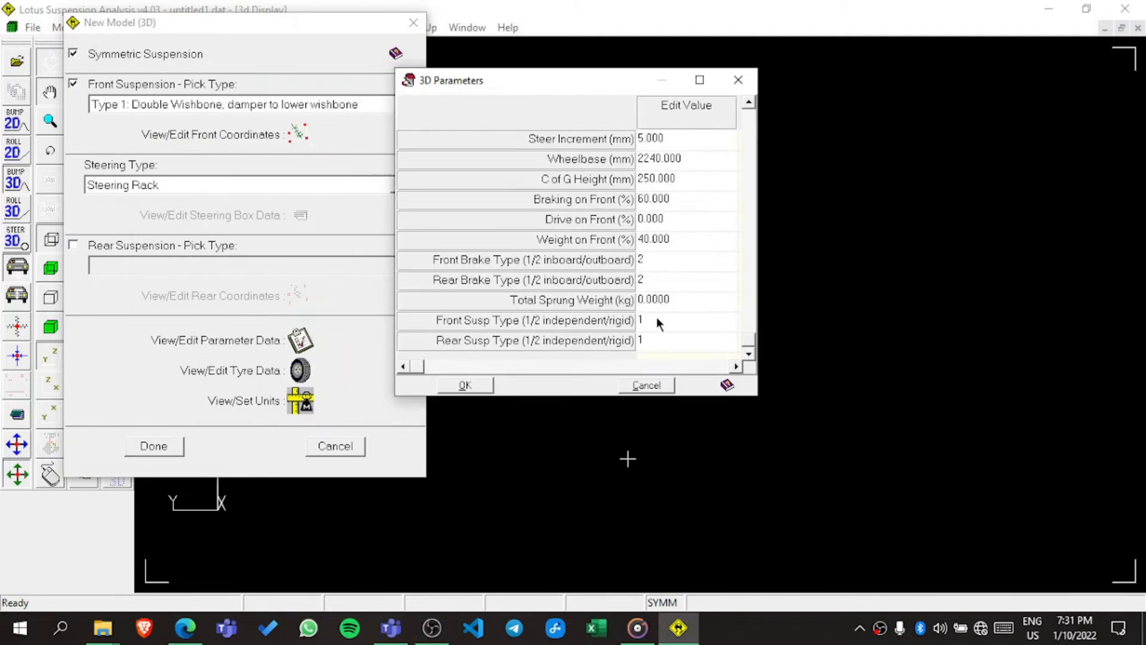
pyautogui.click(486, 389)
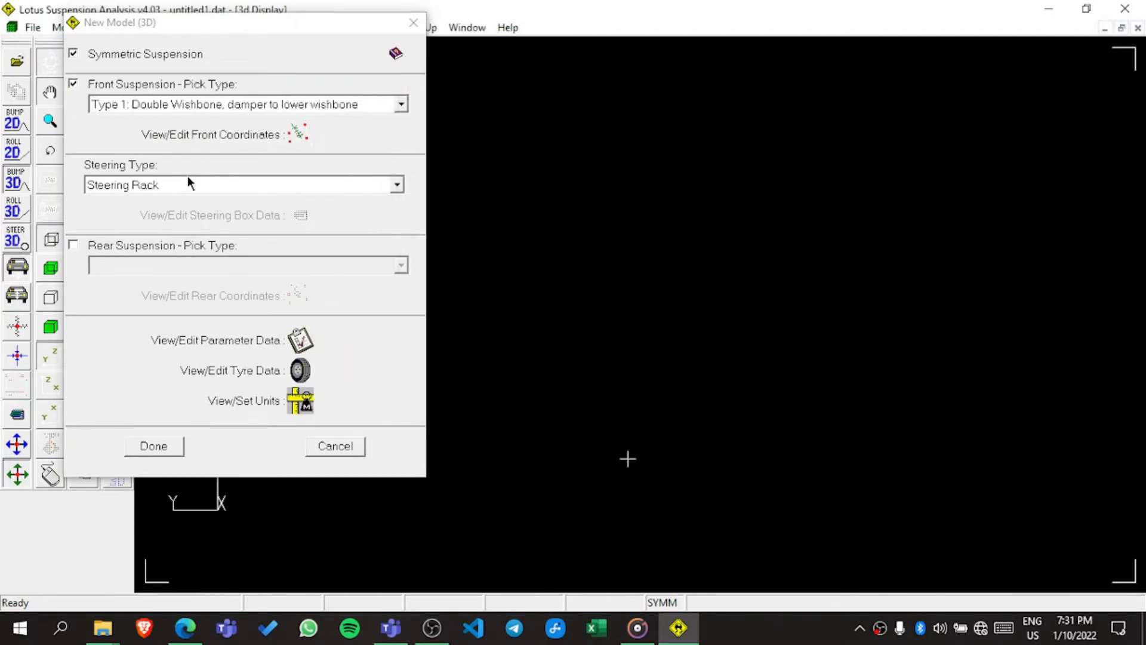
# - Review the tyre properties, including rolling radius, tyre width and vertical stiffness, and accept them
pyautogui.click(302, 378)
pyautogui.click(301, 371)
pyautogui.moveTo(292, 130); pyautogui.dragTo(537, 58)
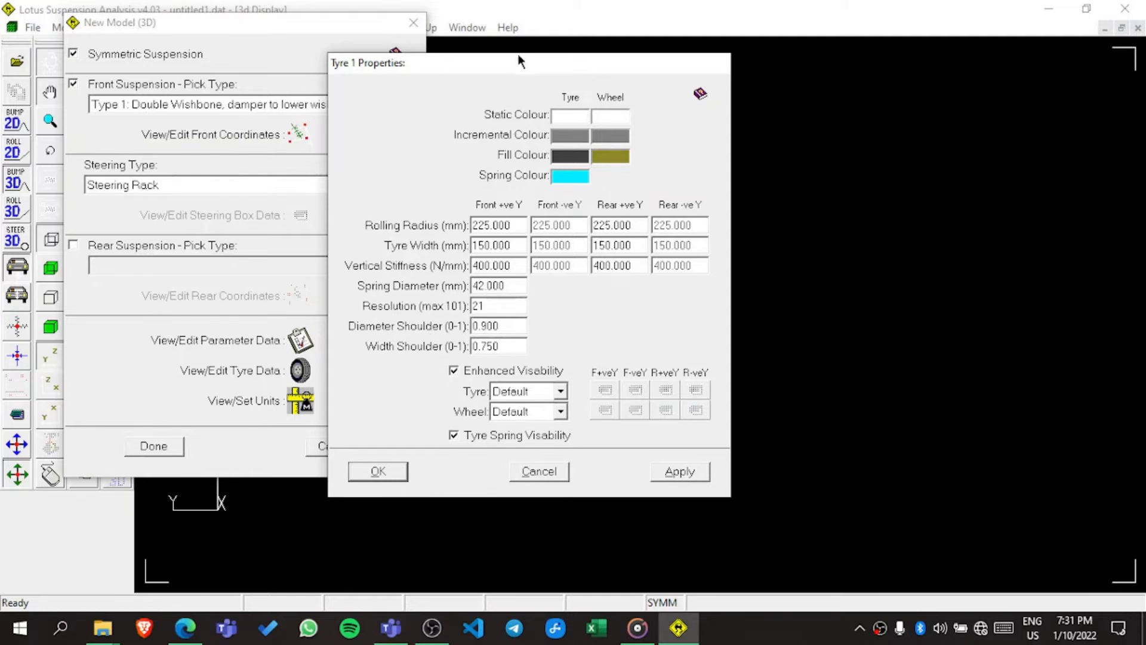
pyautogui.moveTo(518, 55); pyautogui.dragTo(483, 18)
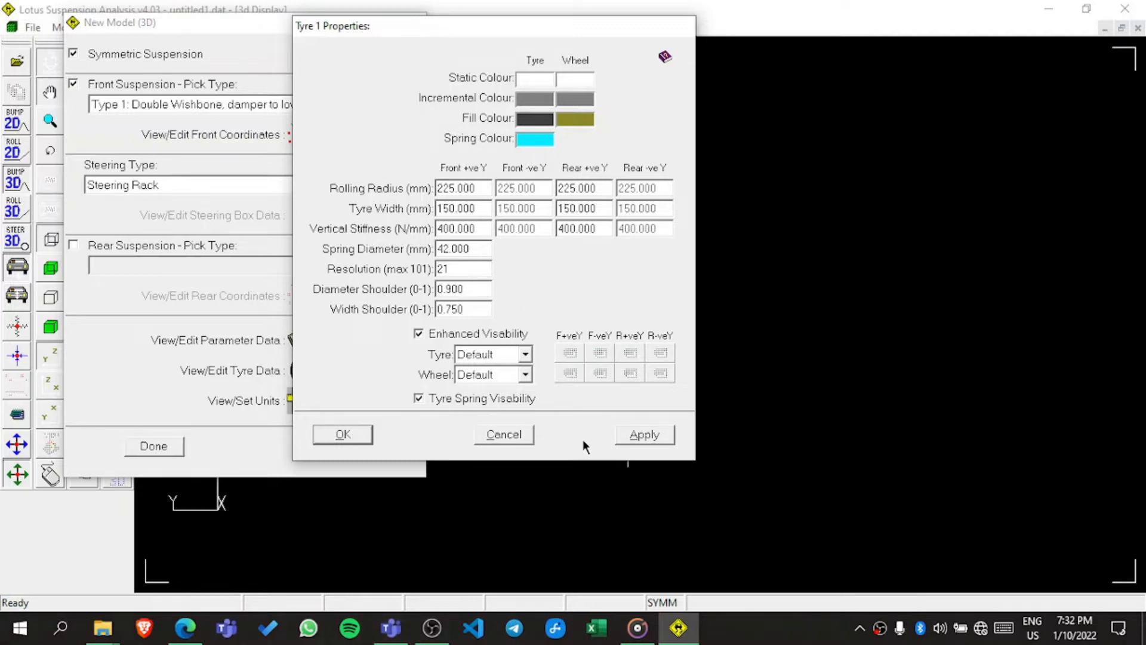
pyautogui.click(364, 437)
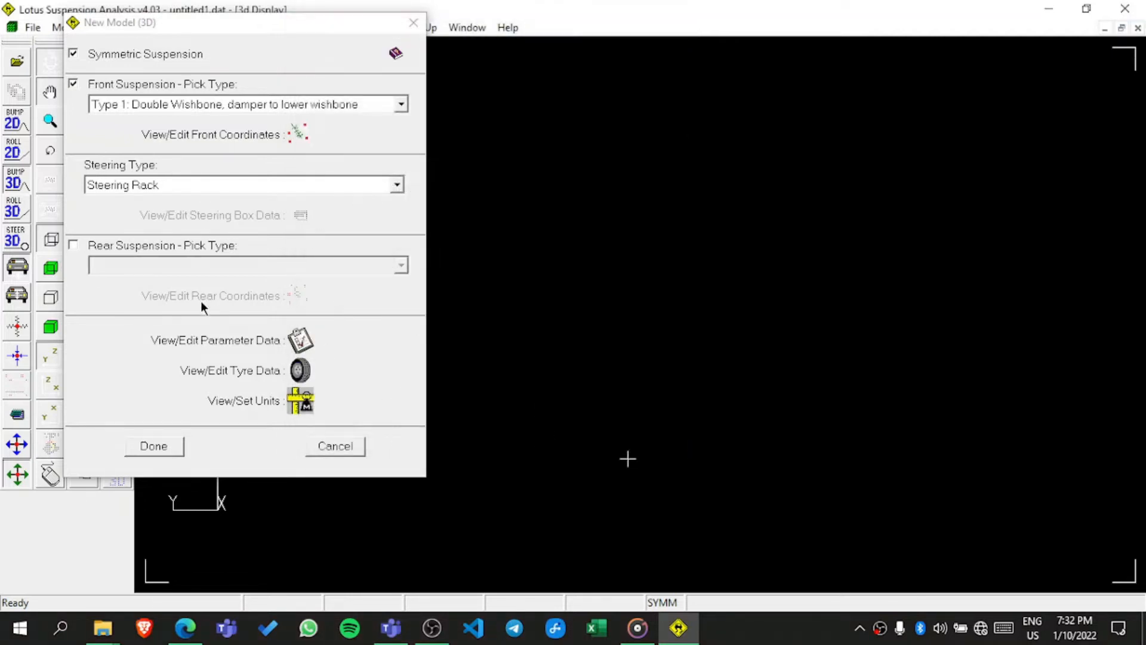
# - Choose Degree as the angle unit in the view units and accept the unit settings
pyautogui.click(300, 400)
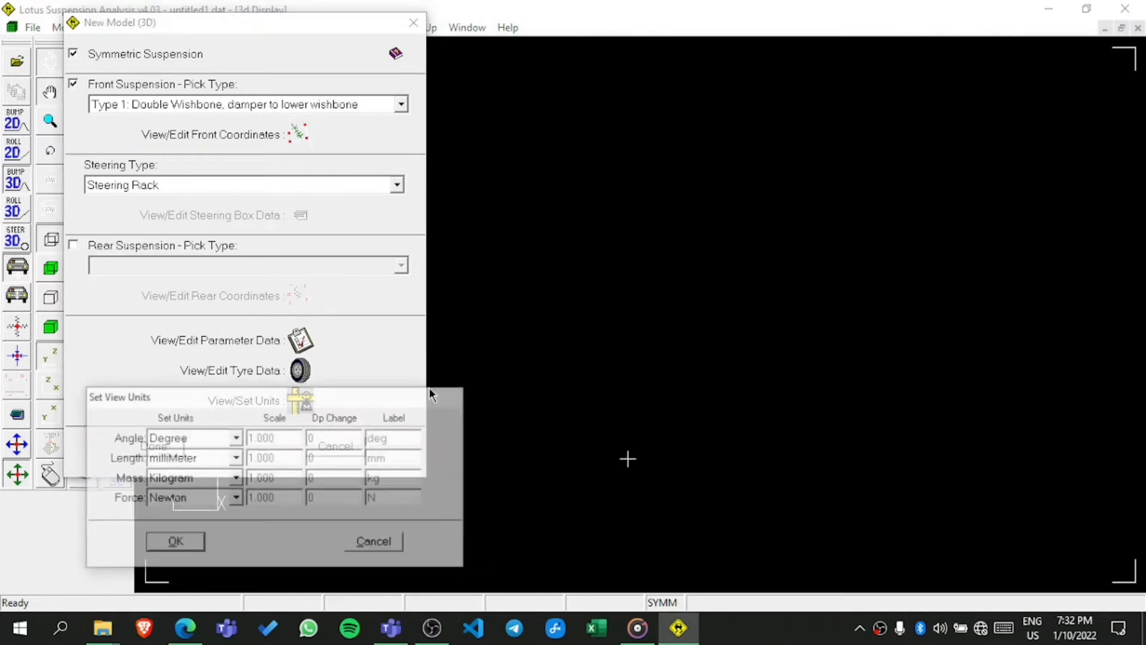
pyautogui.moveTo(299, 396); pyautogui.dragTo(644, 132)
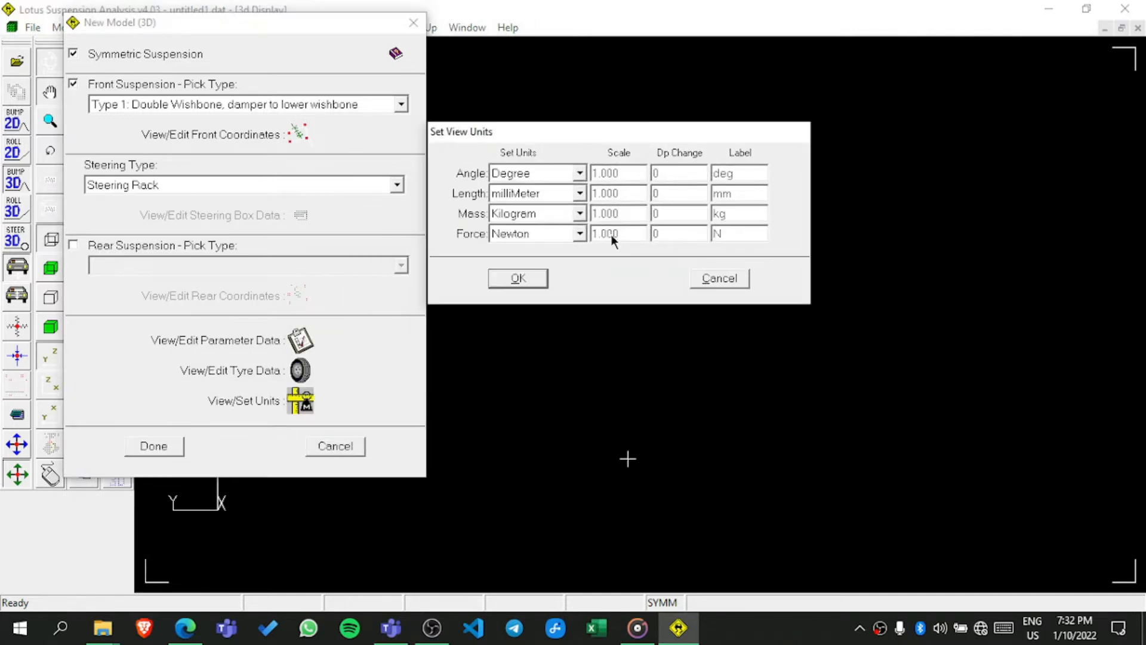
pyautogui.click(535, 173)
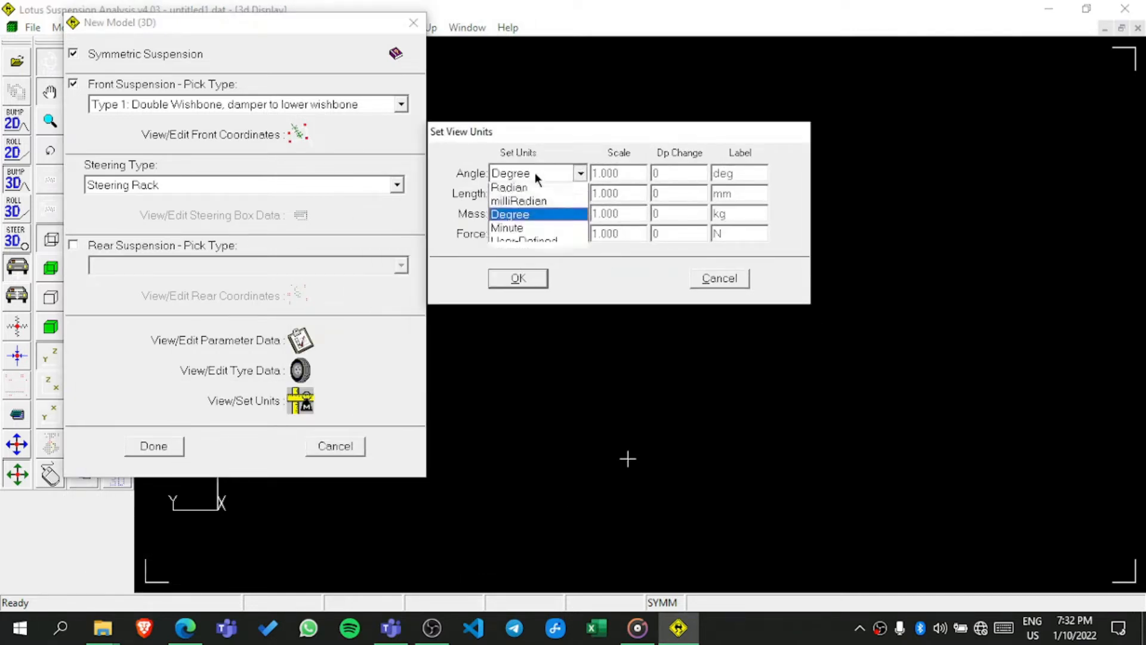
pyautogui.click(532, 211)
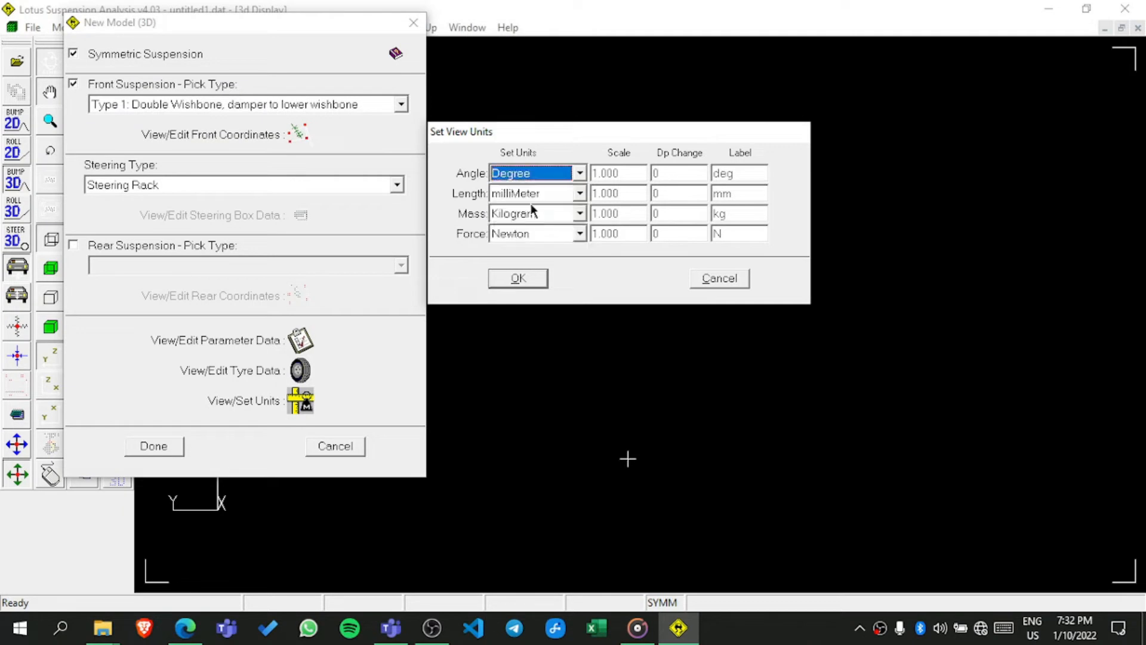
pyautogui.click(530, 279)
# - Recheck the front suspension coordinates and the 3D parameter data, accepting both
pyautogui.click(309, 138)
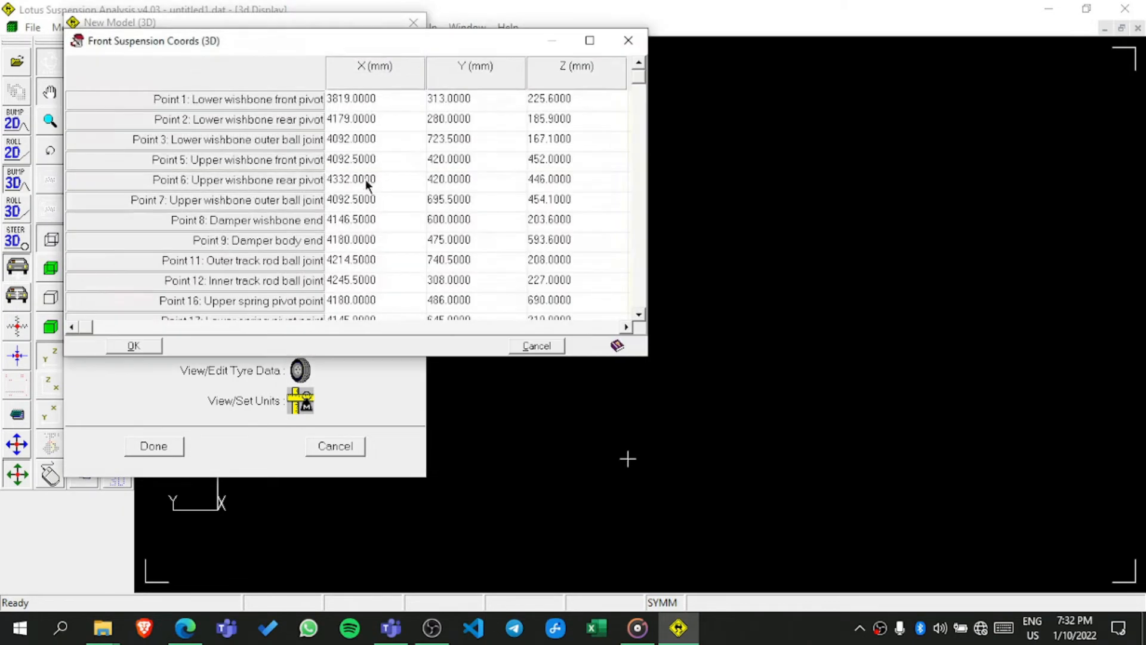
pyautogui.click(134, 348)
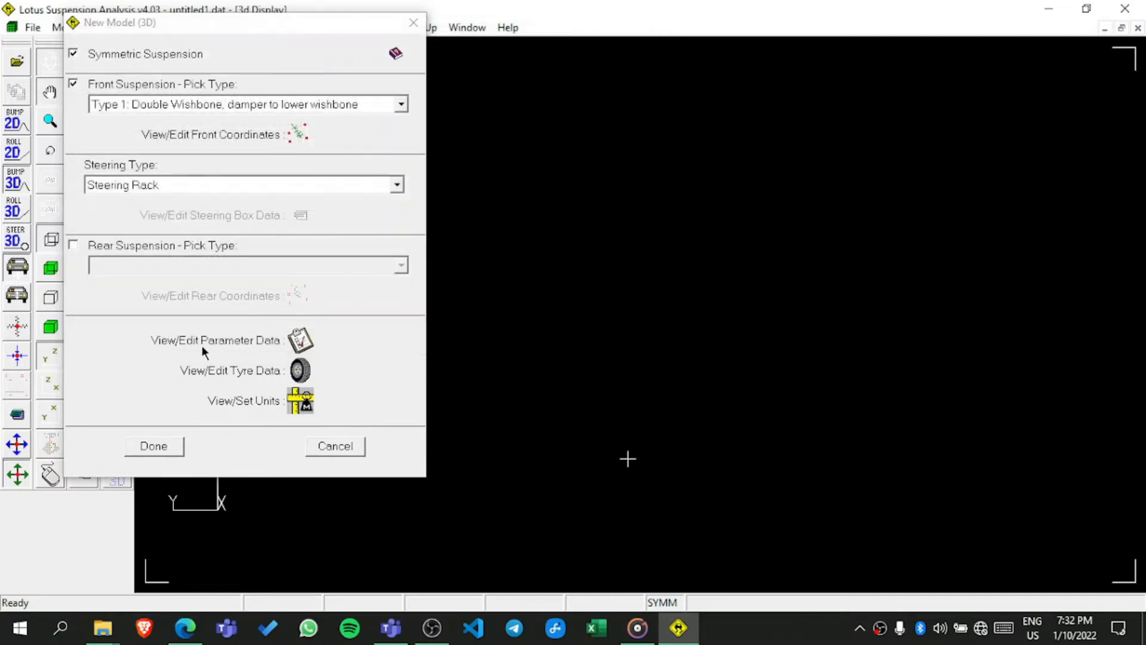
pyautogui.click(301, 340)
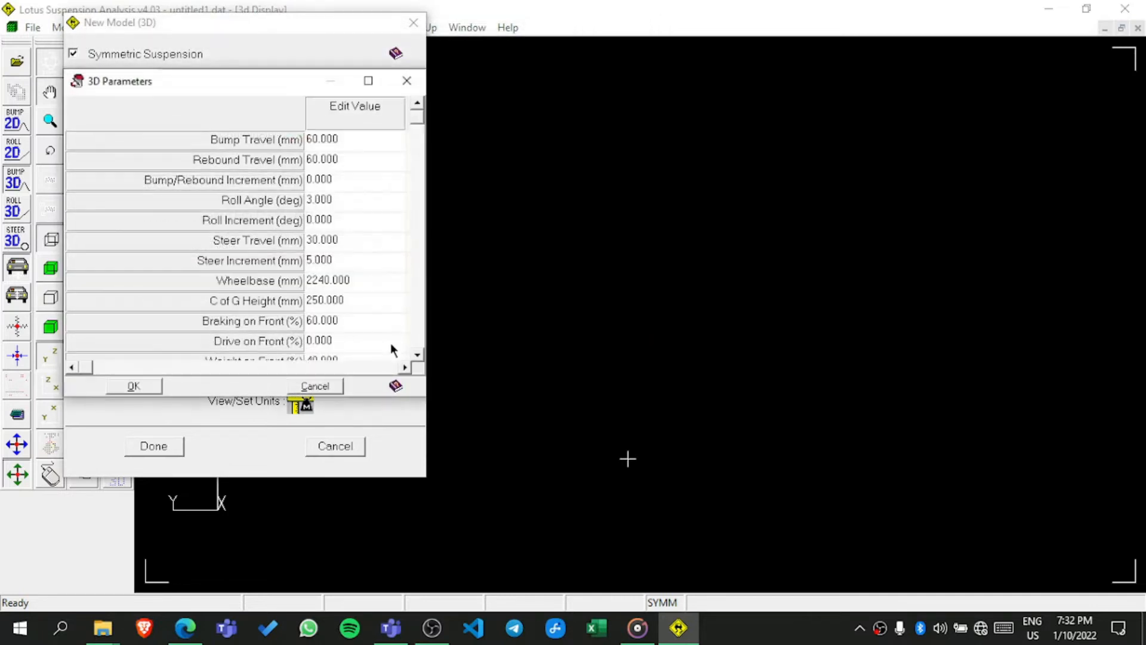
pyautogui.click(154, 387)
# - Recheck the tyre data and the view units, accepting the unit settings
pyautogui.click(303, 373)
pyautogui.click(446, 543)
pyautogui.click(134, 544)
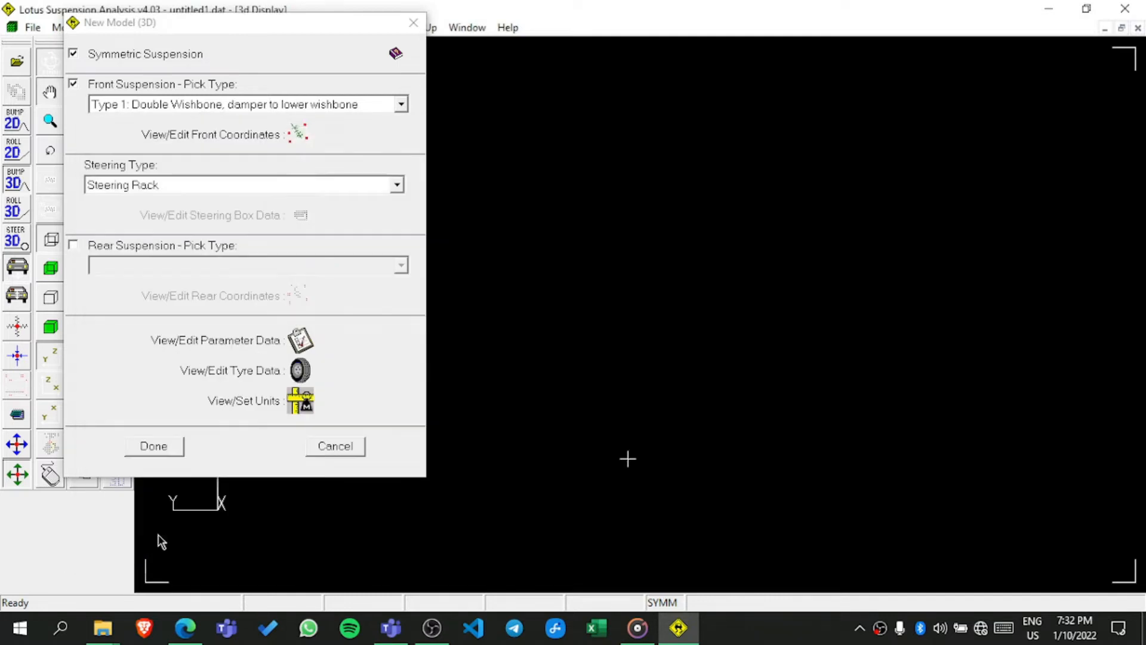
pyautogui.click(300, 406)
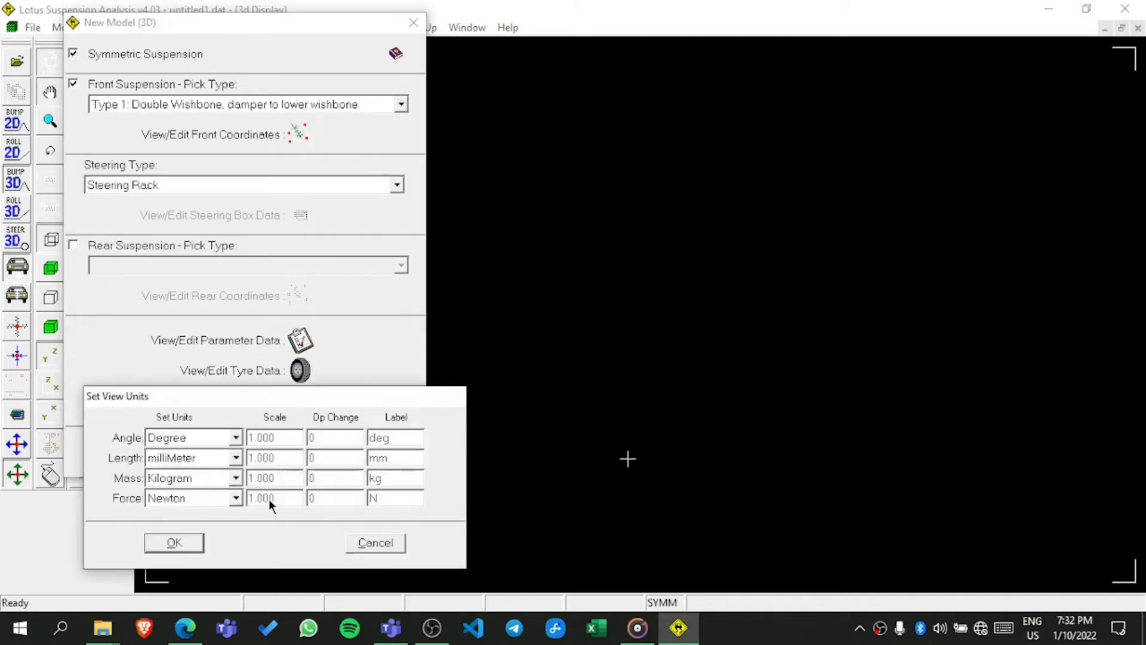
pyautogui.click(178, 544)
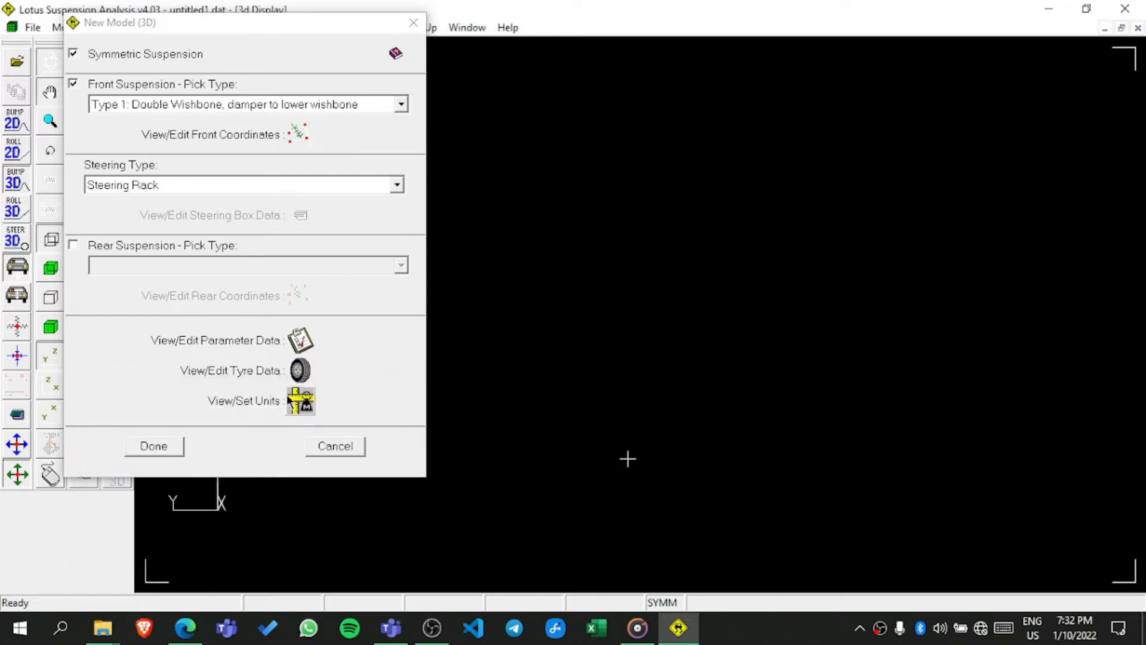
# - Finish the new 3D model setup and inspect the generated front suspension from several angles
pyautogui.click(149, 449)
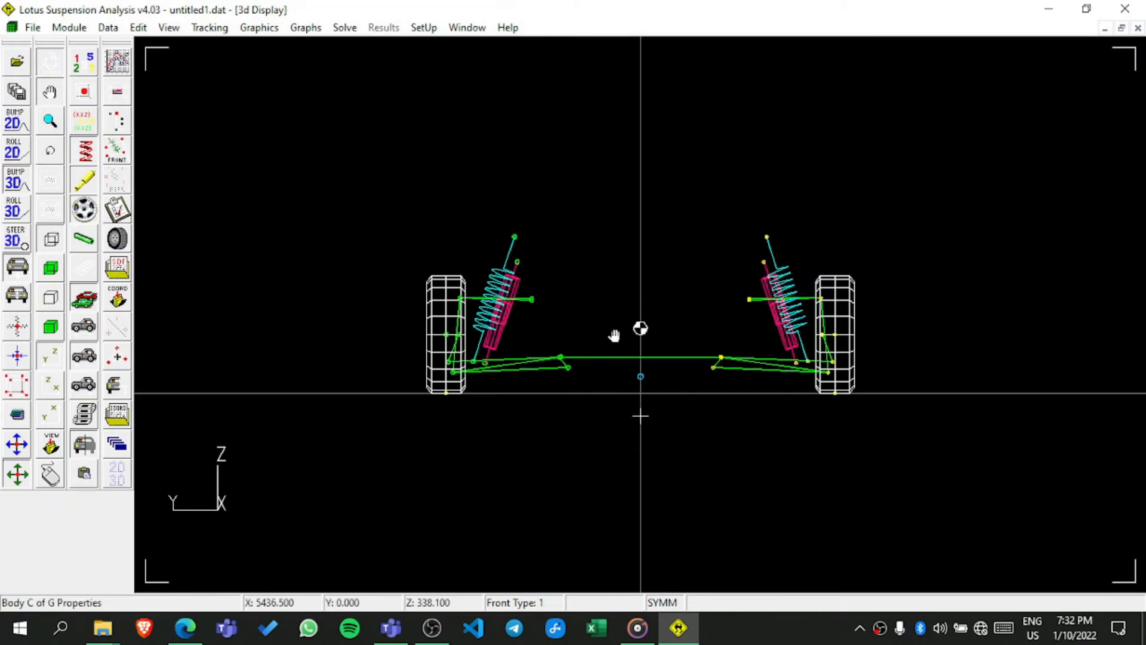
pyautogui.click(49, 119)
pyautogui.moveTo(742, 318); pyautogui.dragTo(754, 369)
pyautogui.click(50, 150)
pyautogui.moveTo(435, 259); pyautogui.dragTo(572, 268)
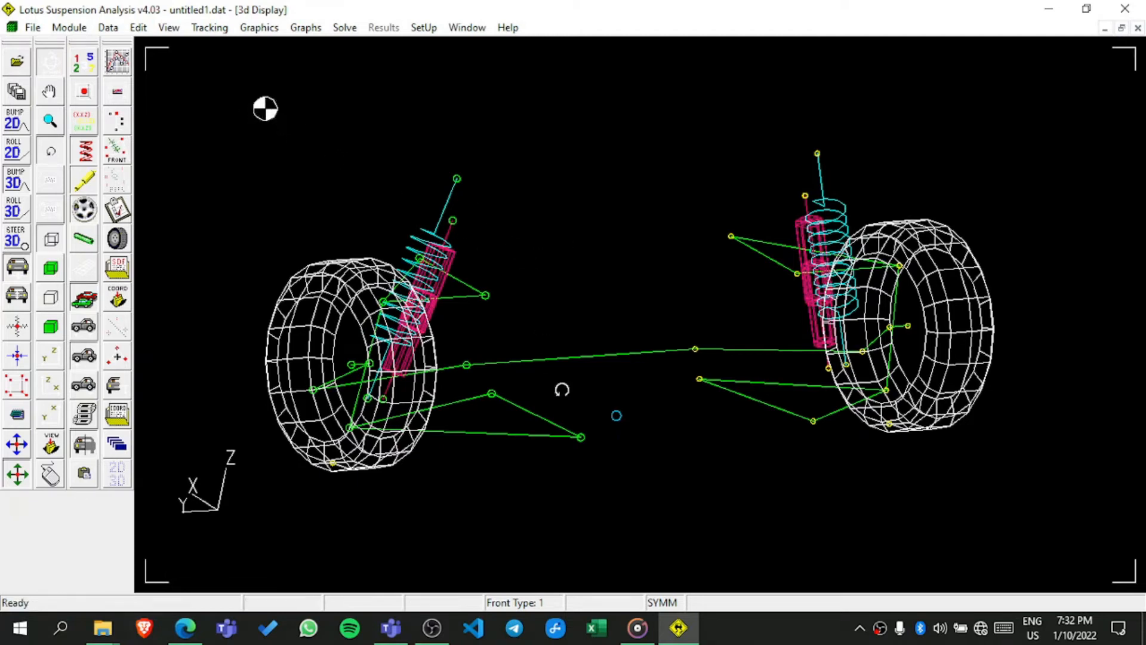
pyautogui.moveTo(522, 333); pyautogui.dragTo(464, 317)
pyautogui.moveTo(525, 335); pyautogui.dragTo(672, 352)
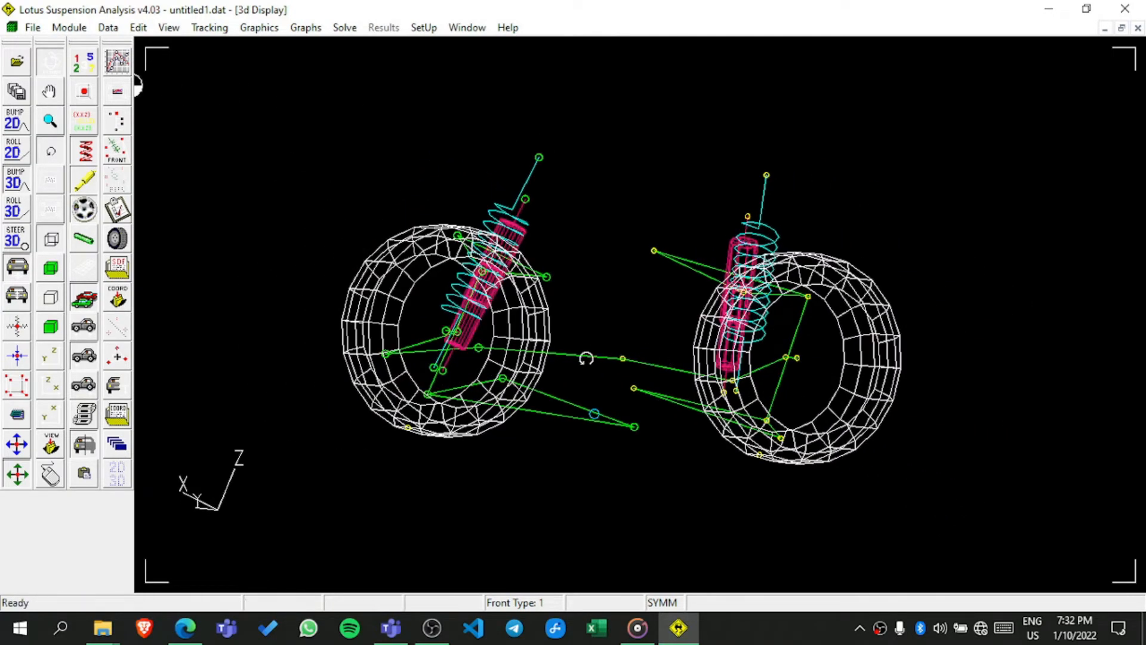
# - Show the suspension in the ZX side view, review the front suspension coordinates and accept them
pyautogui.click(57, 388)
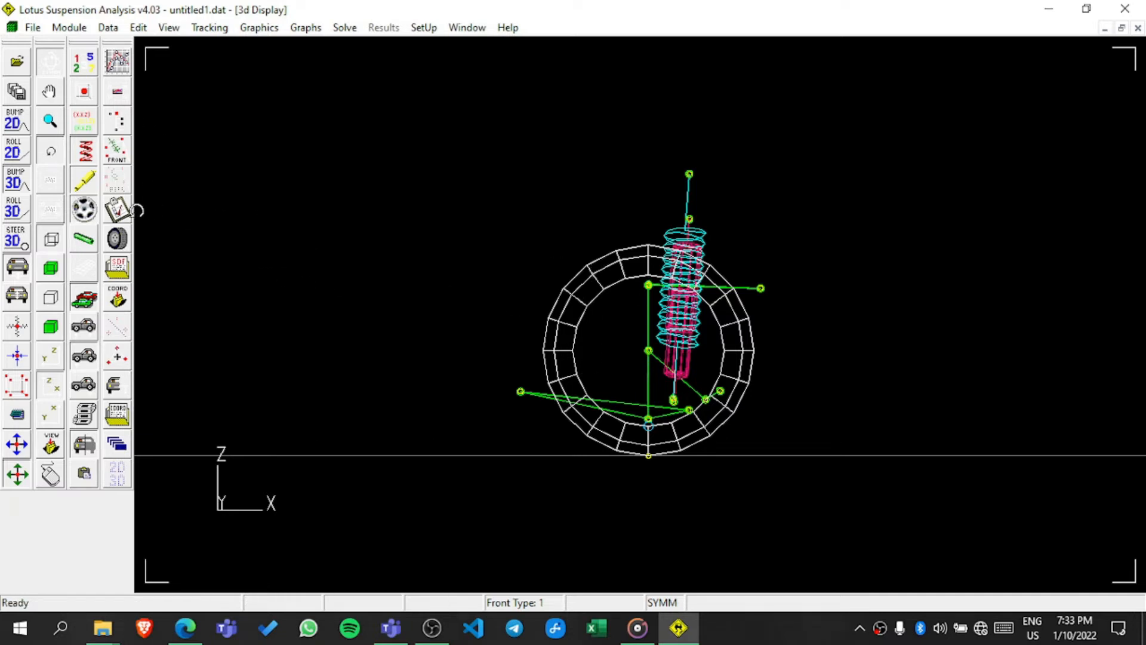
pyautogui.click(118, 152)
pyautogui.moveTo(352, 359); pyautogui.dragTo(352, 515)
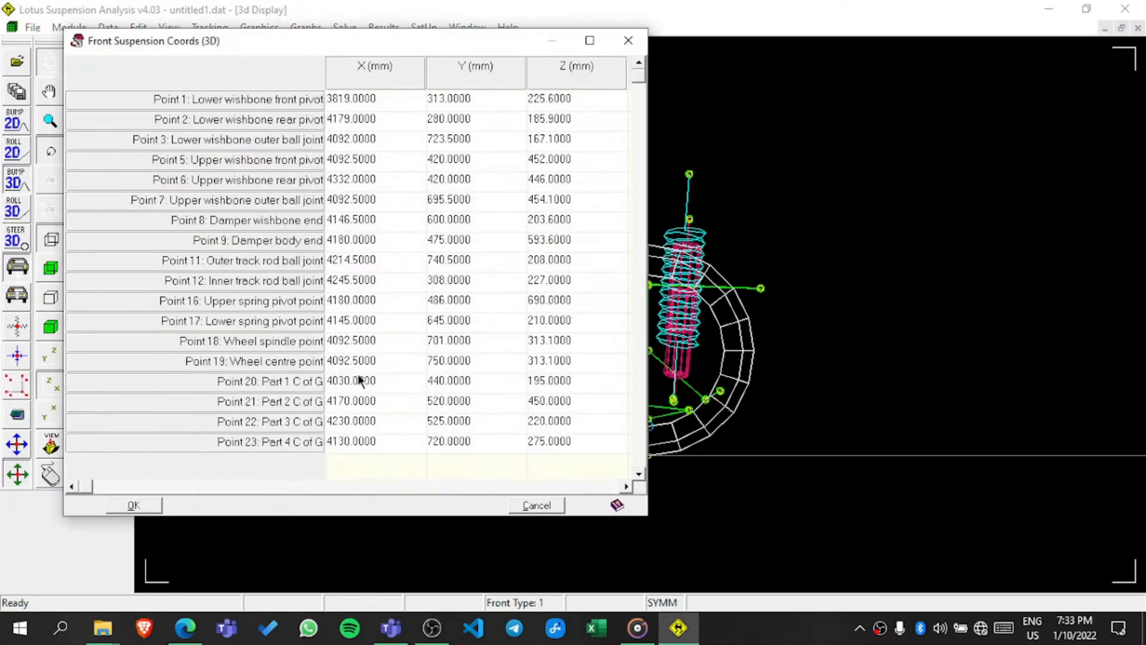
pyautogui.click(133, 505)
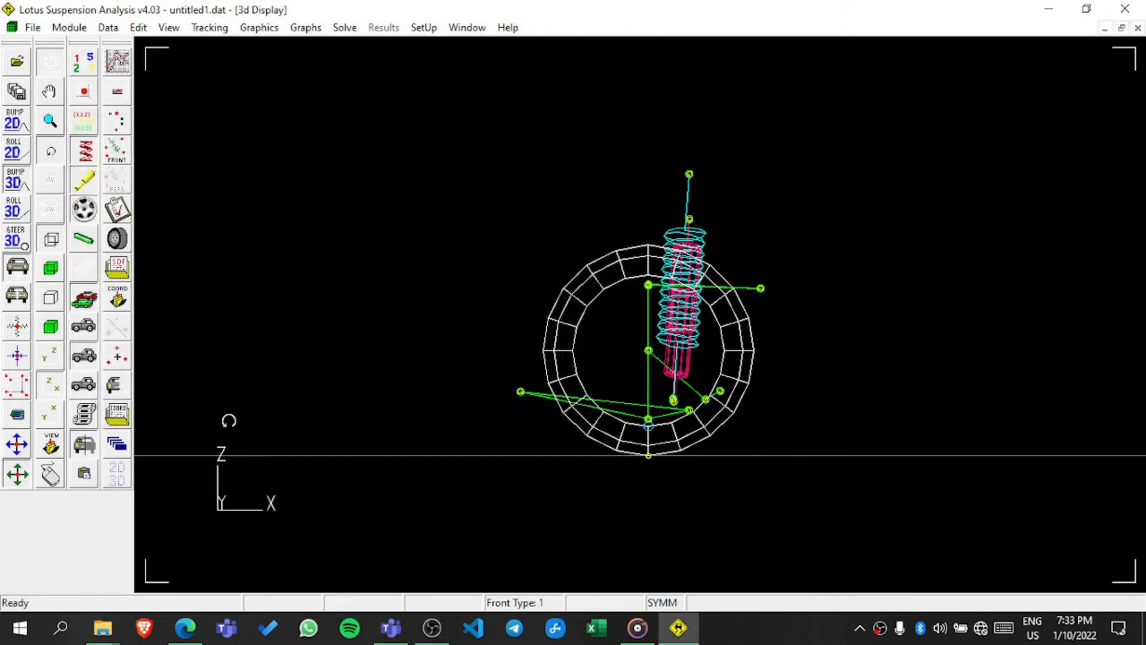
# - Review the parameter data and the tyre properties, accepting both
pyautogui.click(118, 210)
pyautogui.click(157, 386)
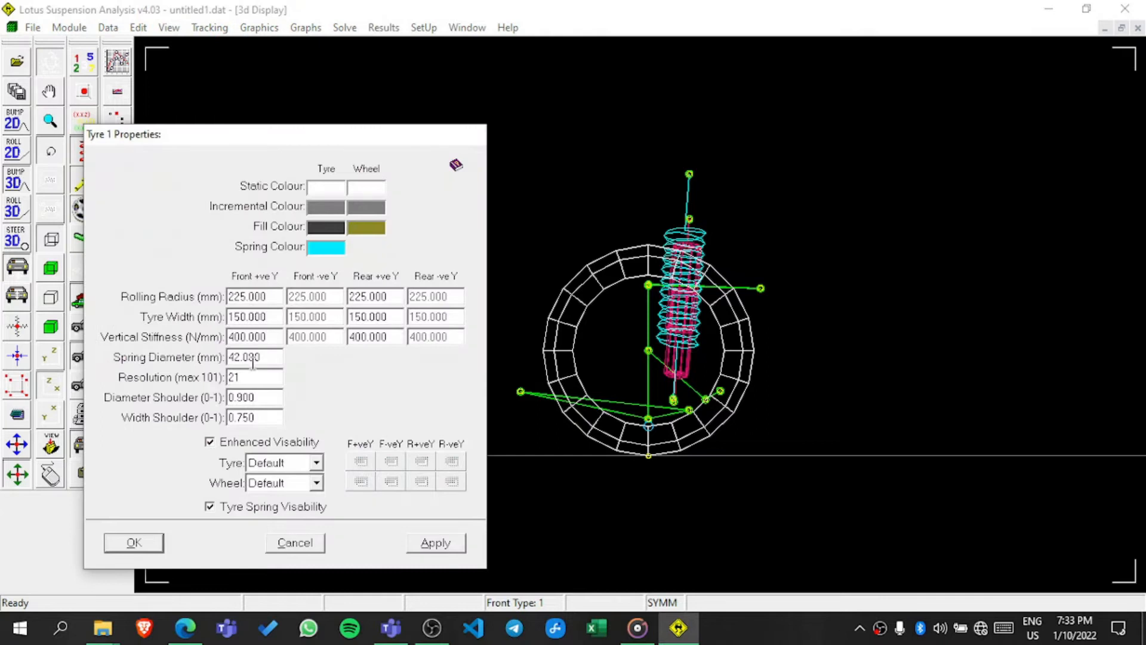
pyautogui.click(134, 542)
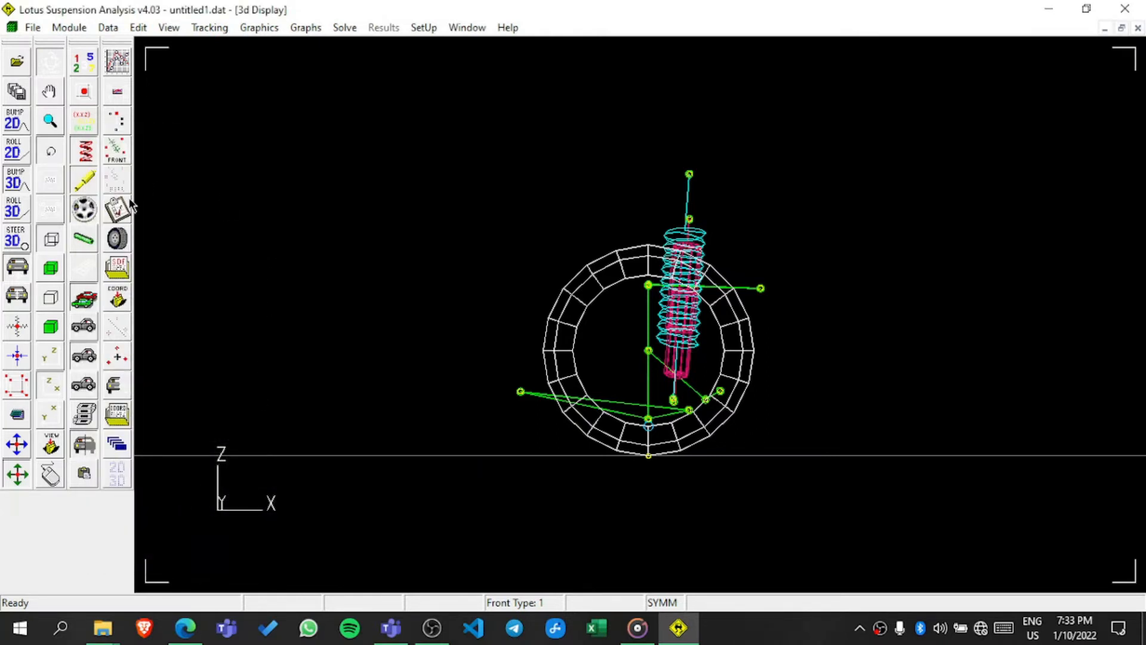
# - Examine the front suspension in side, front and rotated views, including a close-up of the +Y wheel's wishbones, spring, damper and track rod
pyautogui.moveTo(541, 280); pyautogui.dragTo(418, 340)
pyautogui.click(51, 385)
pyautogui.click(51, 356)
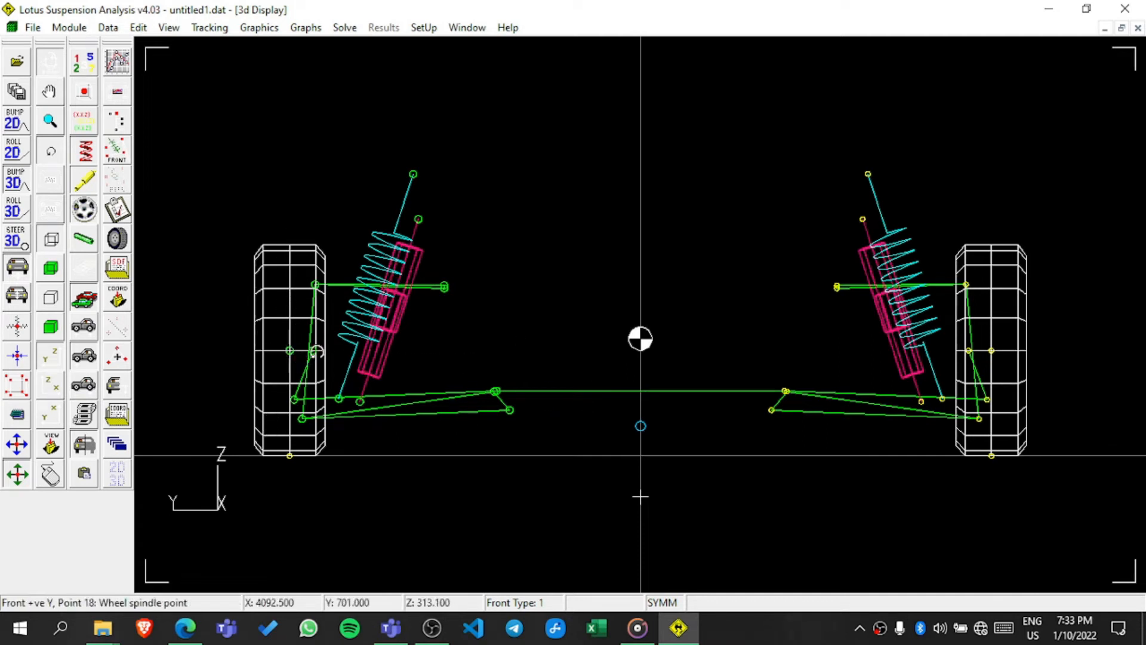
pyautogui.moveTo(311, 350); pyautogui.dragTo(341, 258)
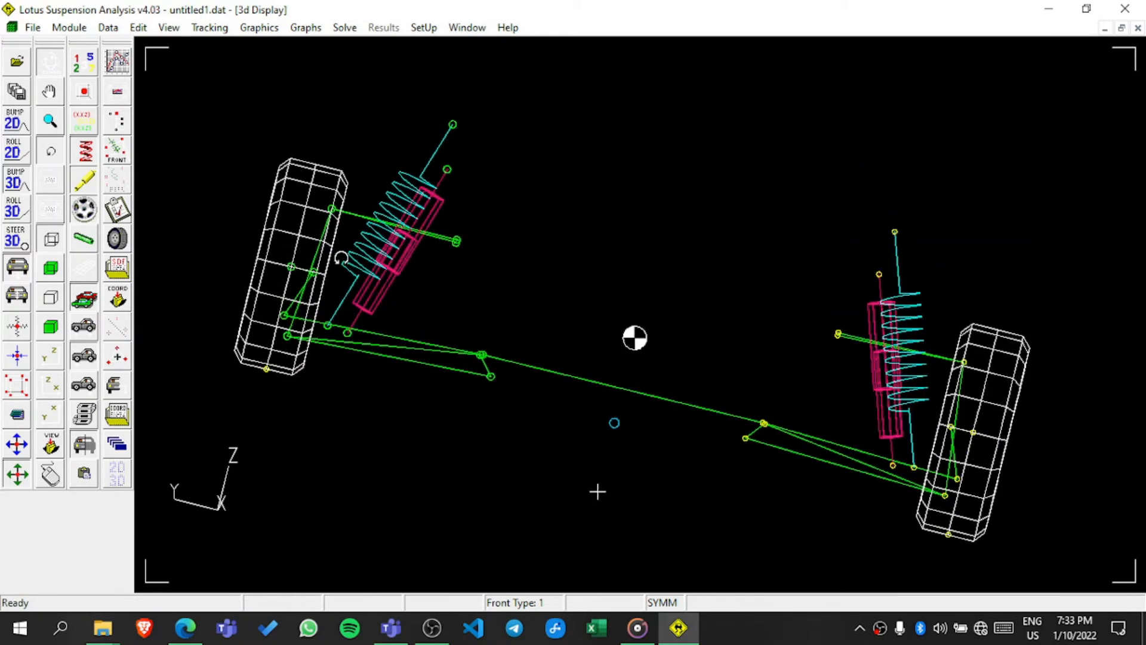
pyautogui.moveTo(607, 320); pyautogui.dragTo(736, 392)
pyautogui.click(50, 121)
pyautogui.moveTo(975, 333); pyautogui.dragTo(968, 404)
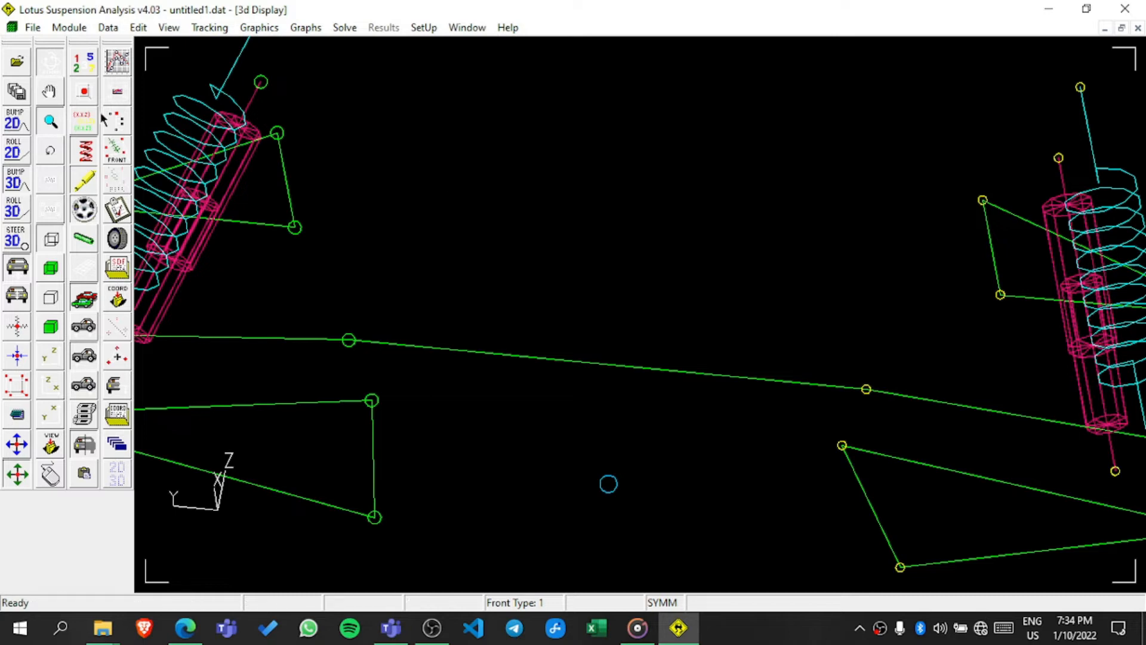
pyautogui.click(38, 85)
pyautogui.moveTo(305, 362); pyautogui.dragTo(588, 392)
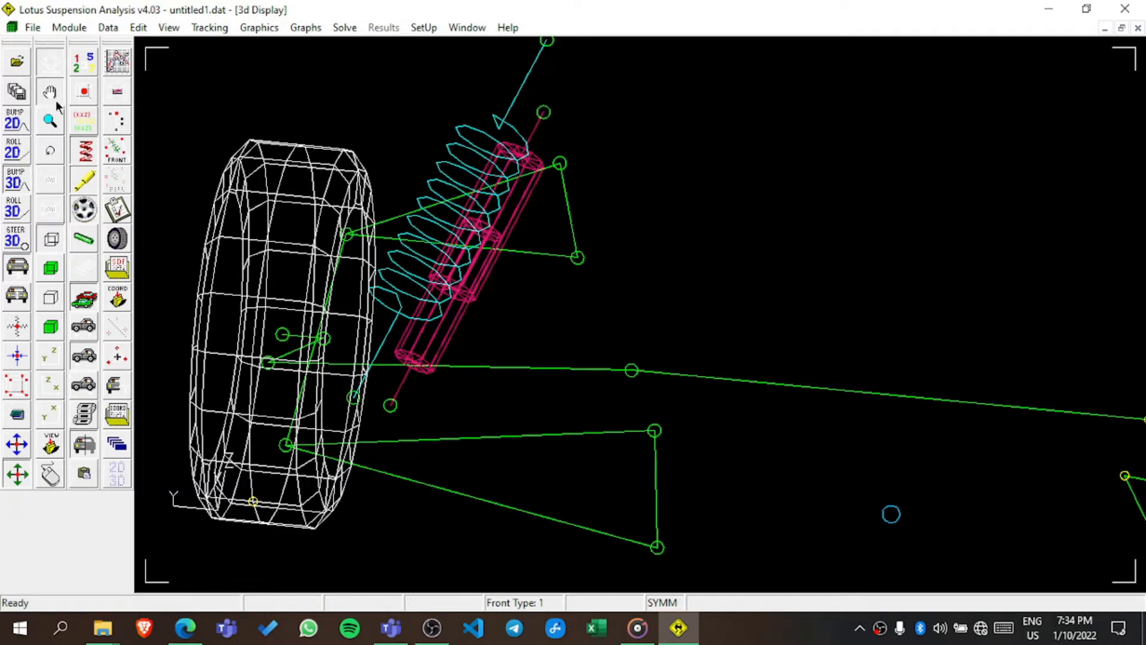
pyautogui.click(57, 146)
pyautogui.moveTo(405, 320); pyautogui.dragTo(341, 319)
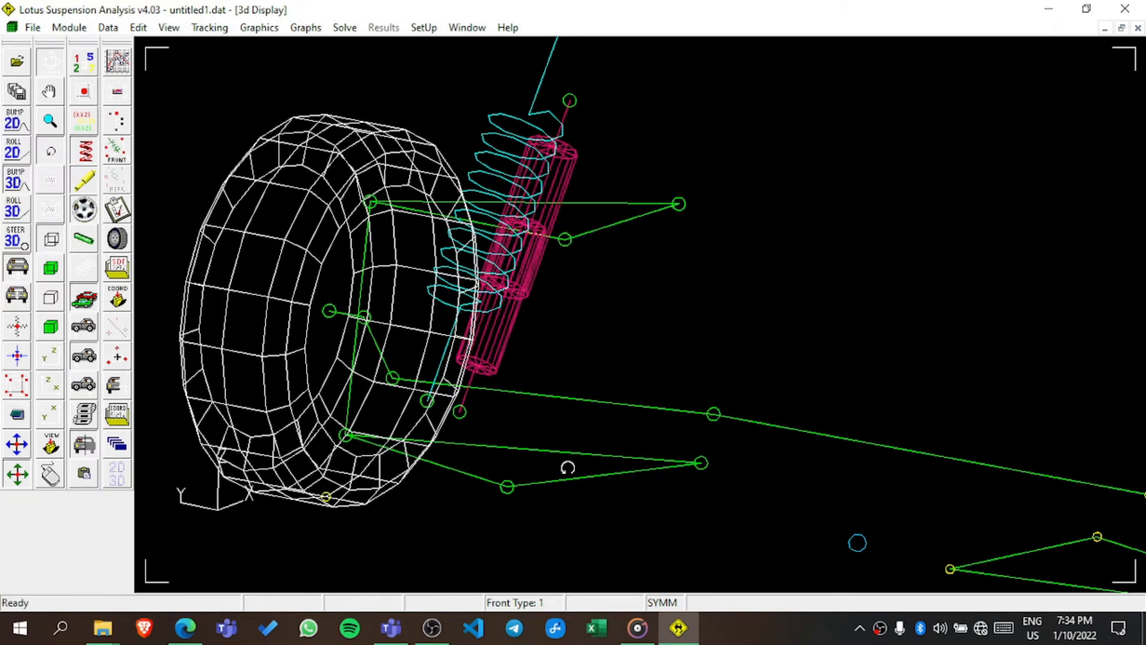
pyautogui.moveTo(557, 467); pyautogui.dragTo(547, 436)
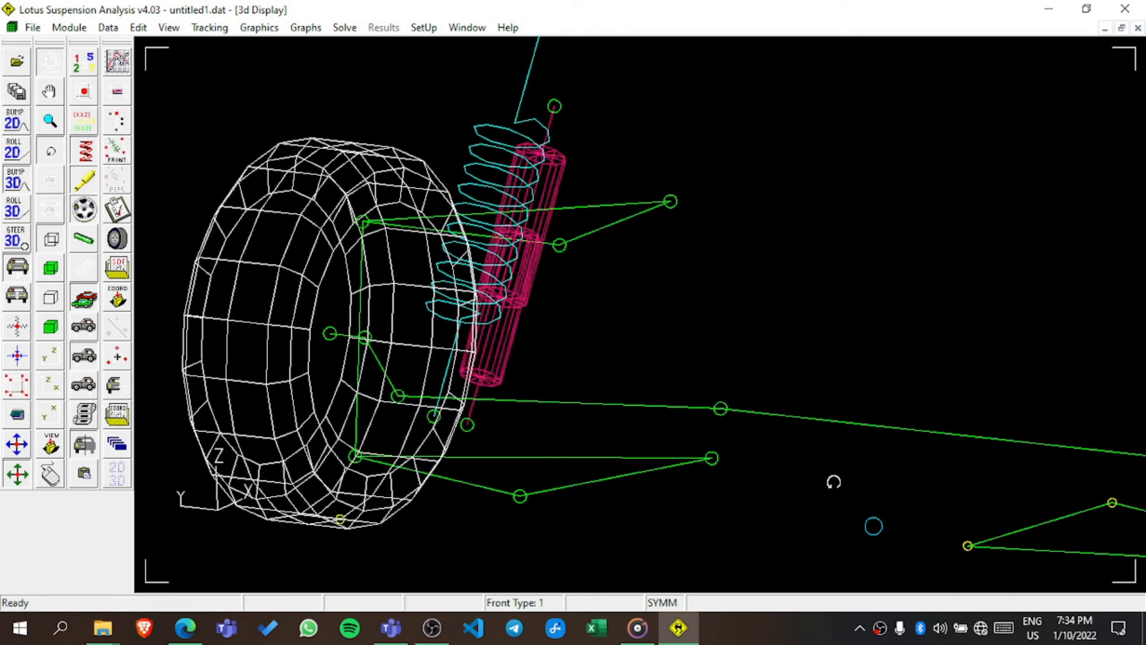
# - Examine the whole front axle in rotated, front (YZ), side (ZX) and plan (YX) views, returning to the front view
pyautogui.click(51, 121)
pyautogui.moveTo(588, 268); pyautogui.dragTo(572, 201)
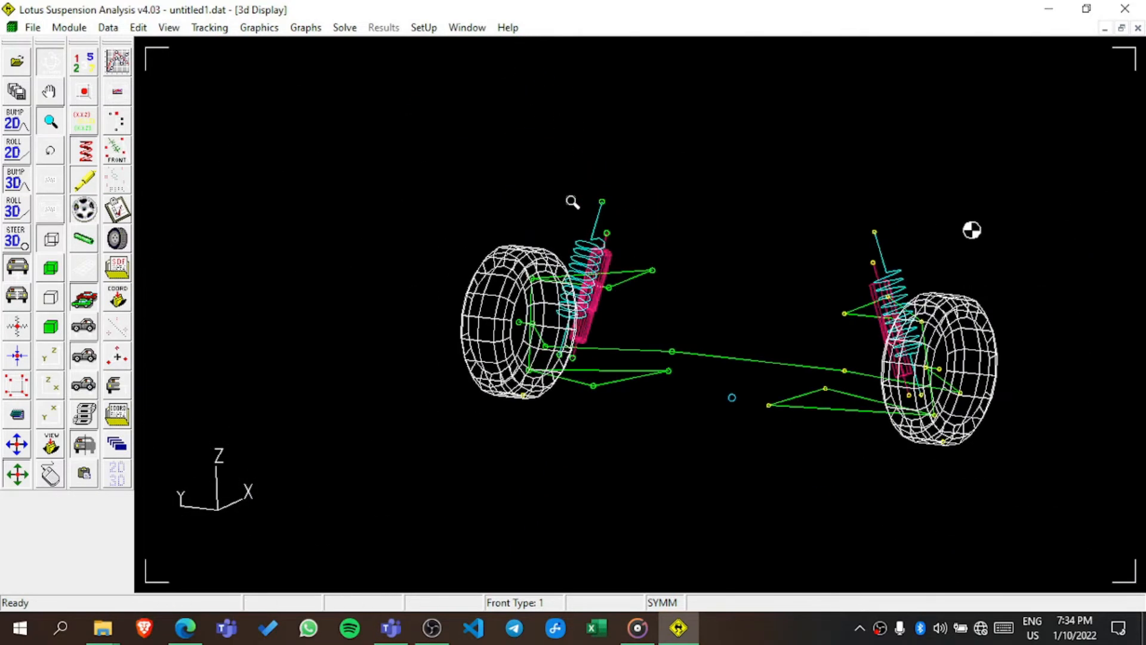
pyautogui.click(50, 152)
pyautogui.moveTo(637, 307); pyautogui.dragTo(708, 306)
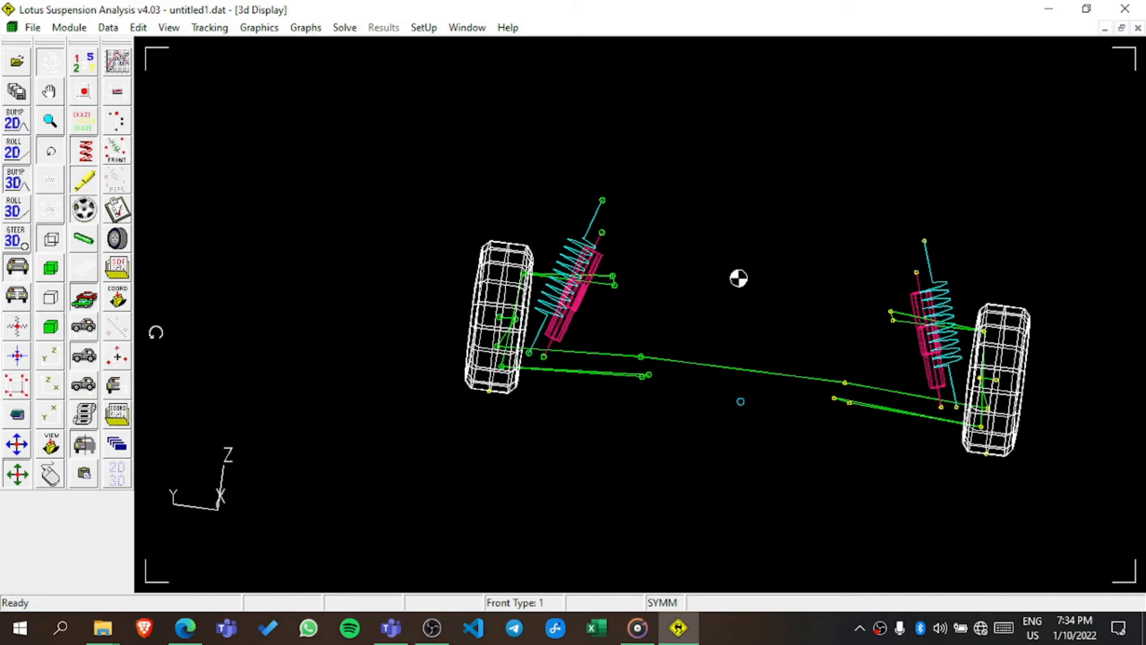
pyautogui.click(51, 101)
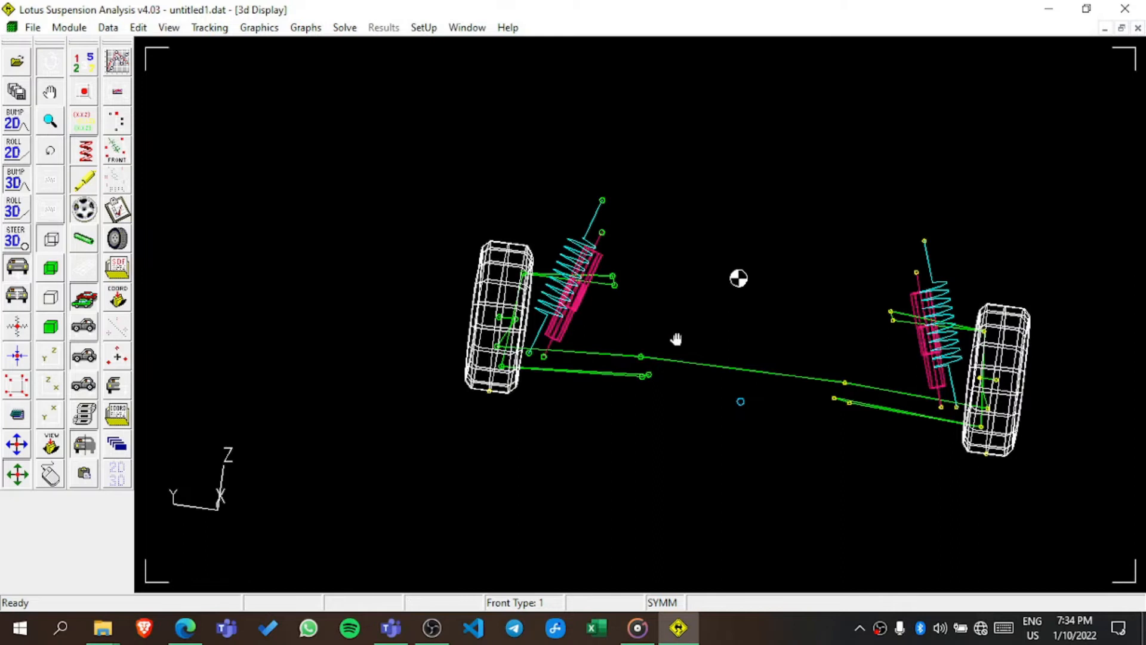
pyautogui.click(50, 121)
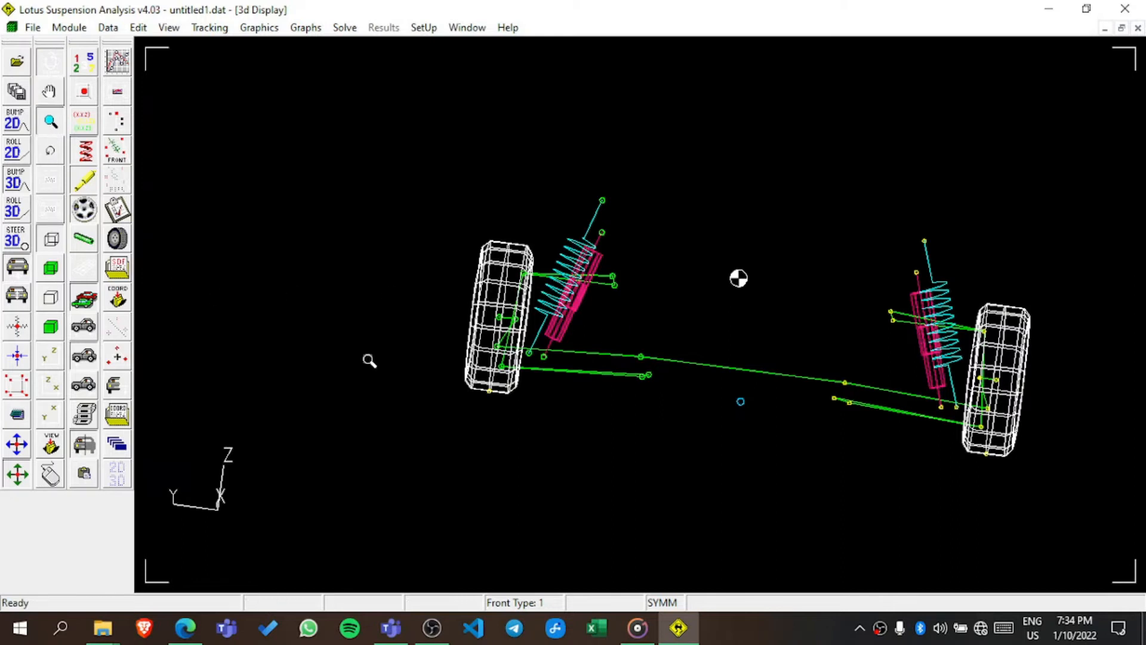
pyautogui.click(720, 385)
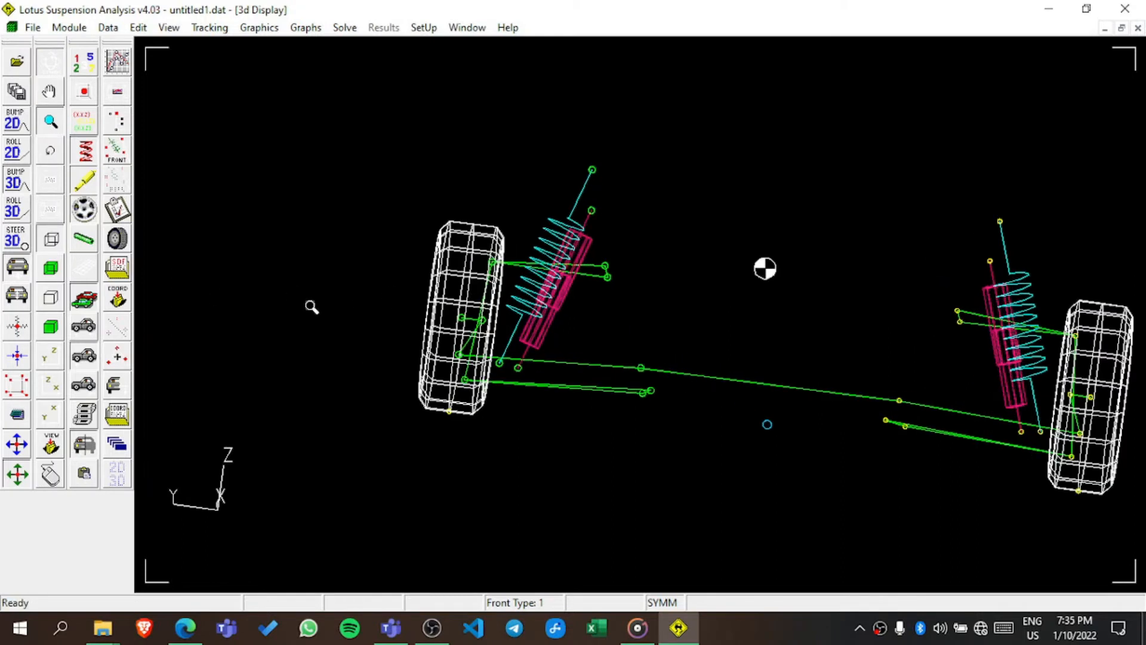
pyautogui.click(46, 356)
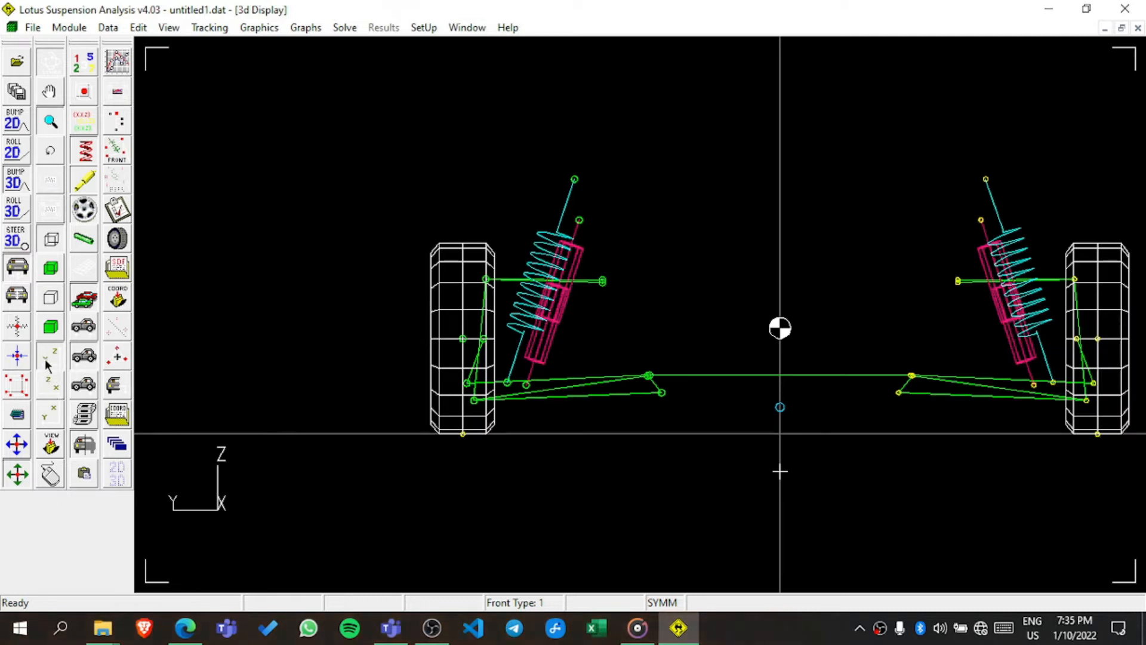
pyautogui.click(52, 389)
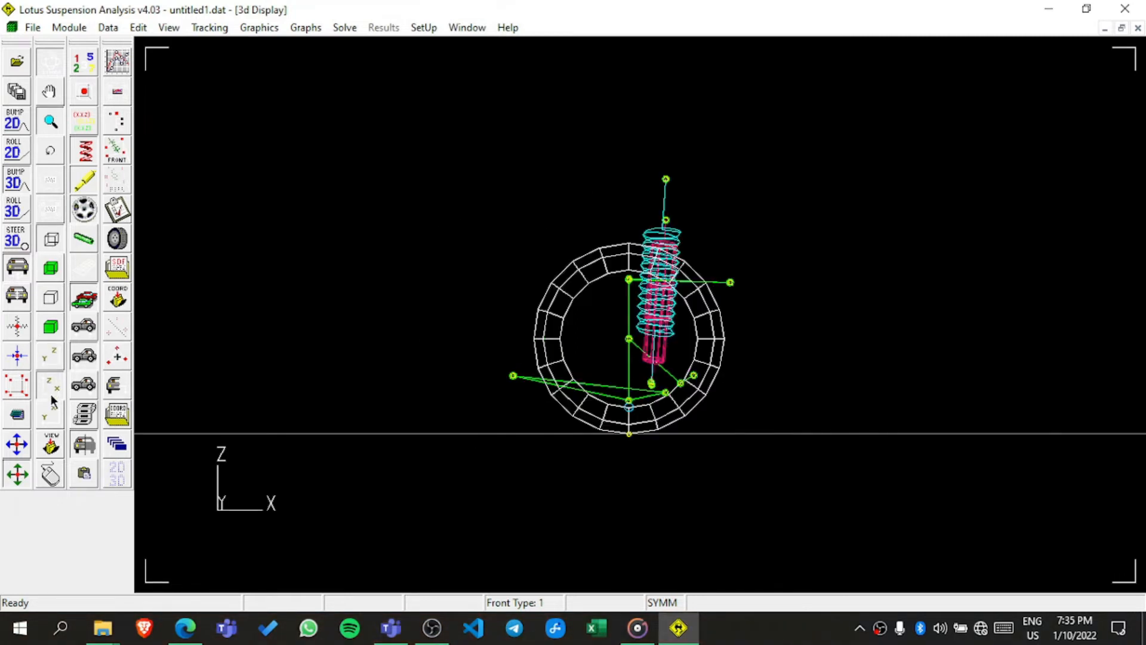
pyautogui.click(51, 414)
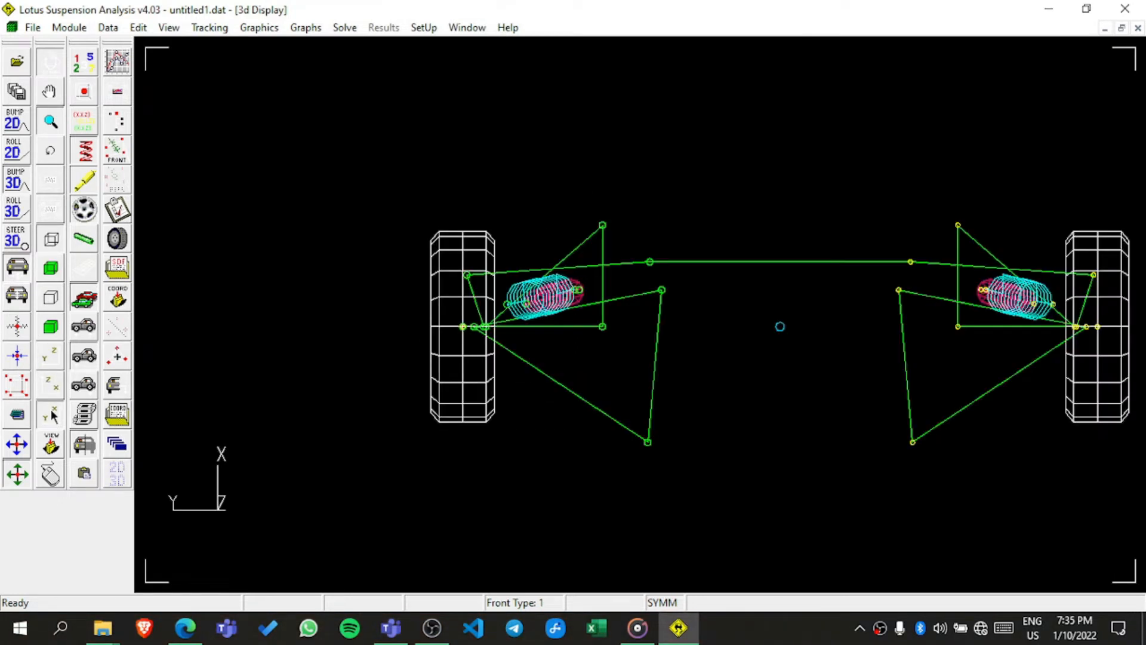
pyautogui.click(49, 394)
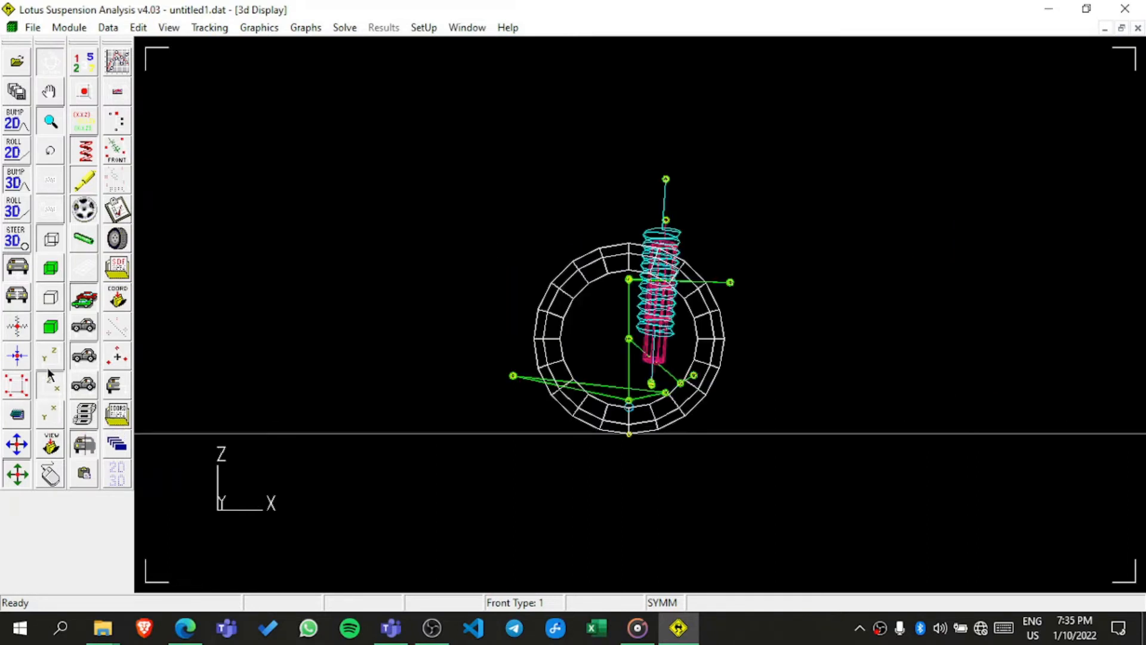
pyautogui.click(49, 369)
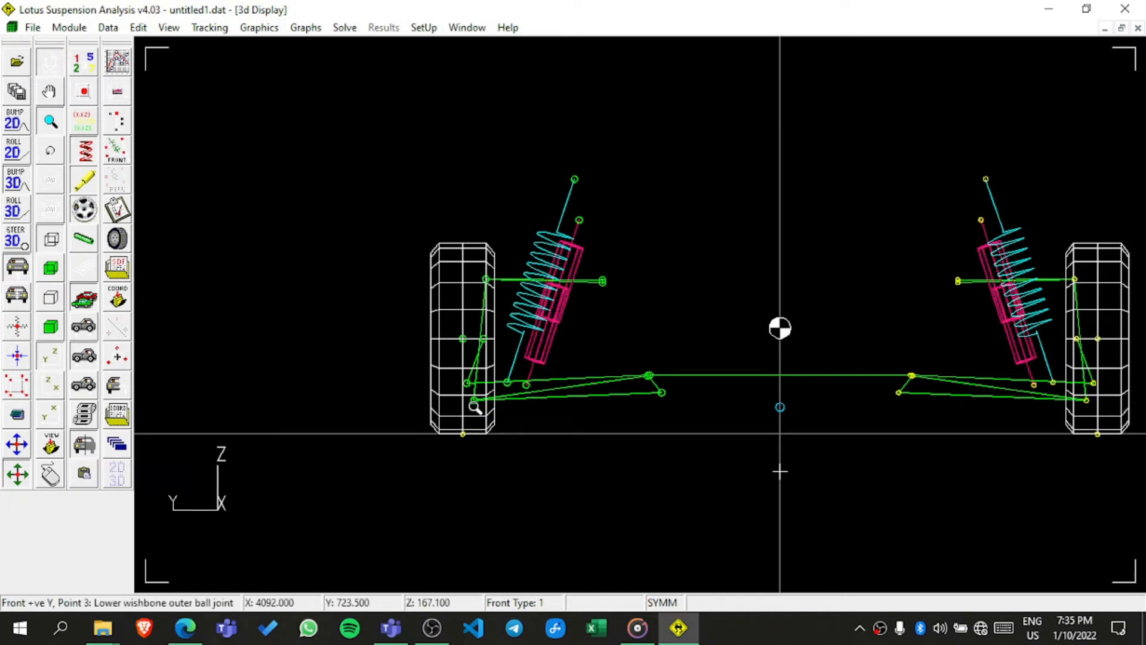
# - Look at the 2D Bump and 2D Roll displays, ending on the 3D Bump display
pyautogui.click(13, 123)
pyautogui.click(21, 152)
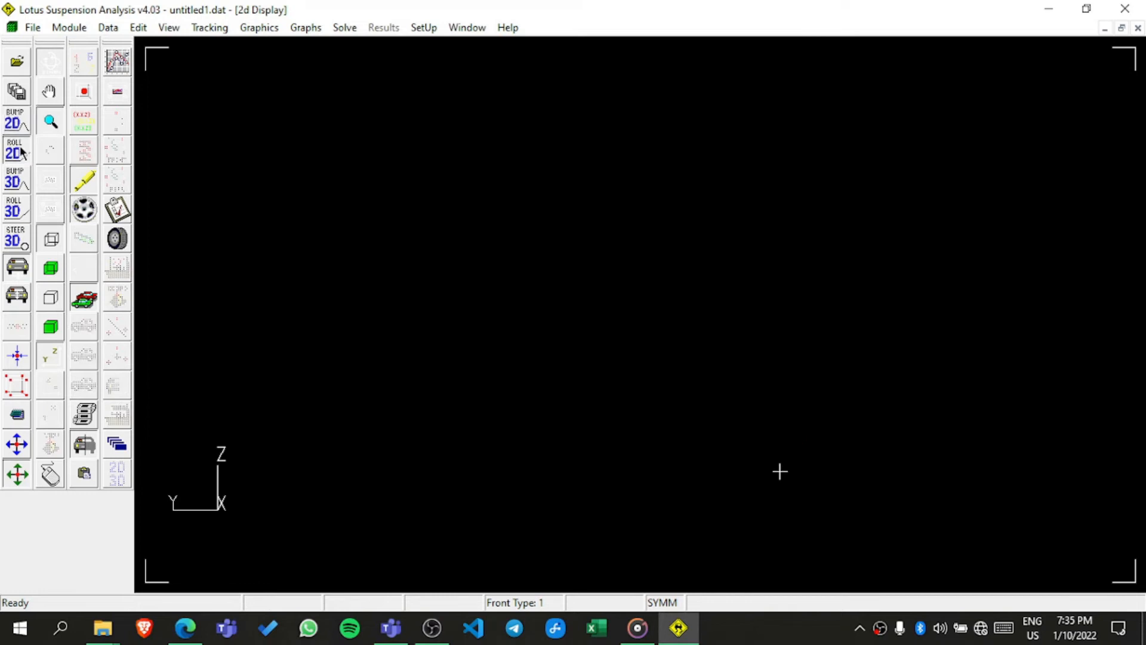
pyautogui.click(16, 179)
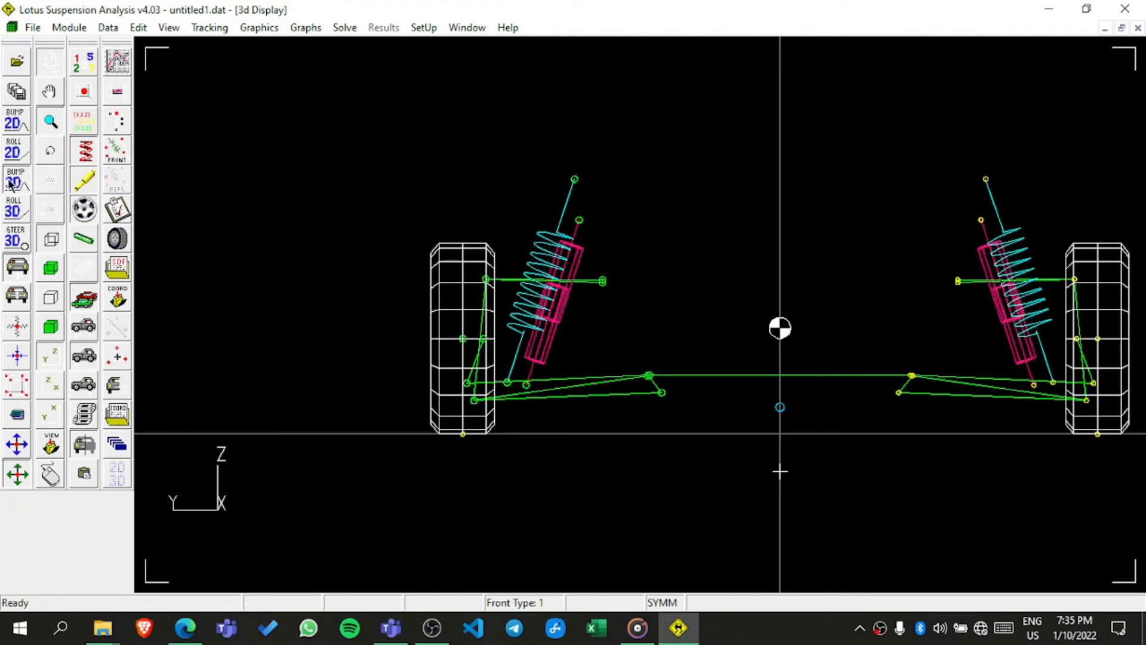
# - Play and stop the 3D bump animation of the front suspension several times, leaving it running
pyautogui.click(84, 415)
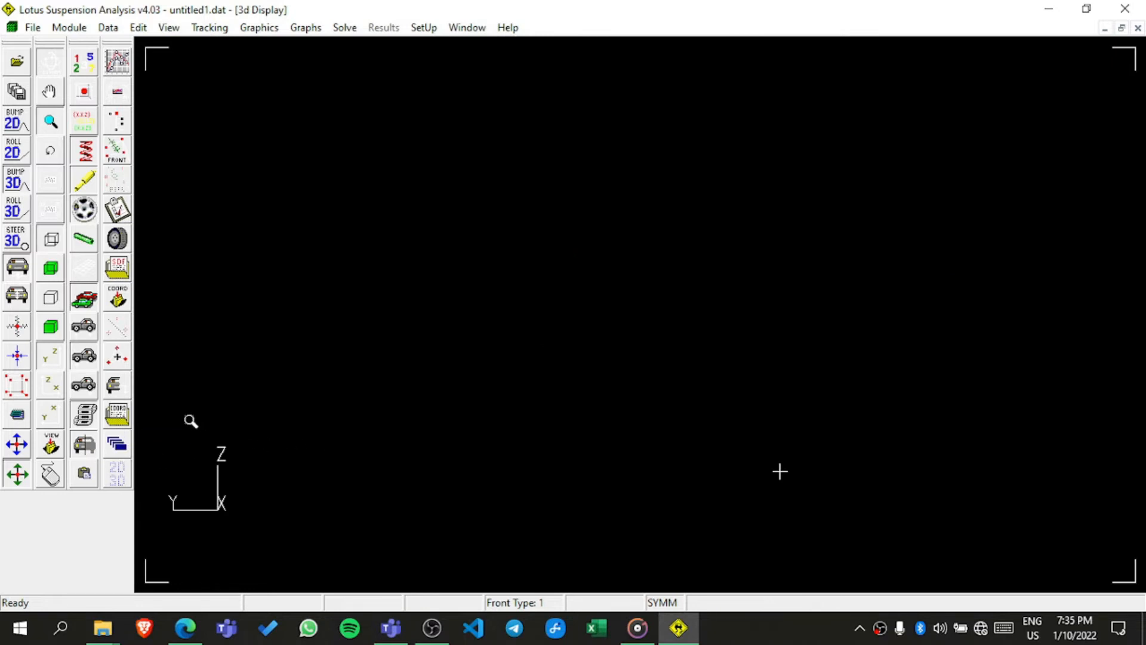
pyautogui.click(87, 421)
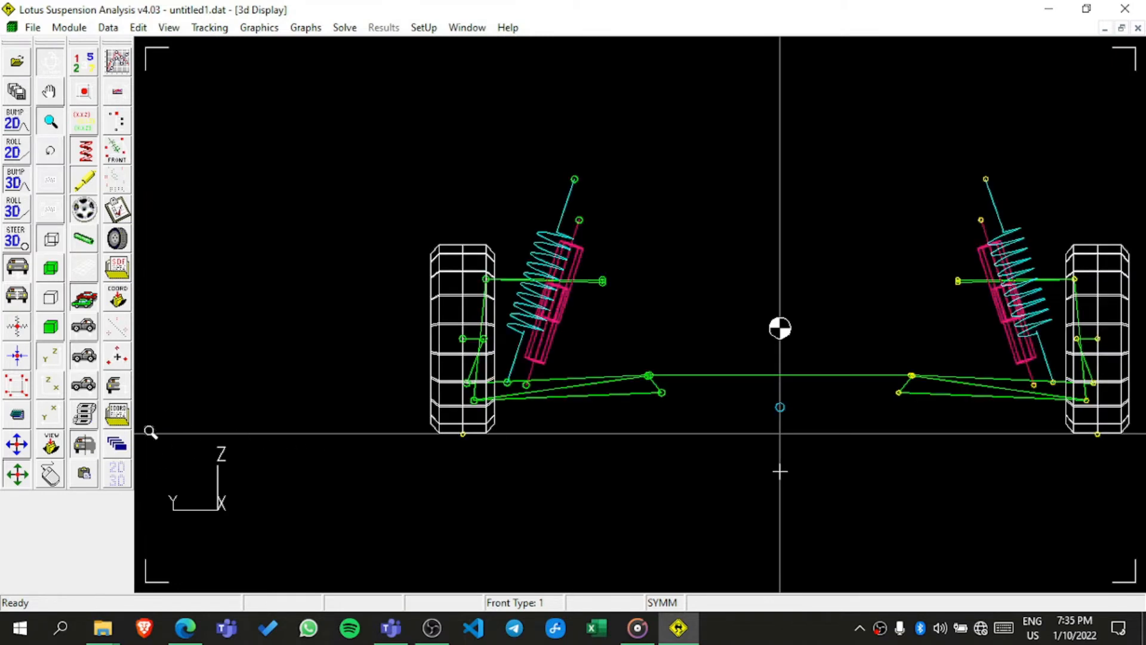
pyautogui.click(87, 422)
pyautogui.click(87, 421)
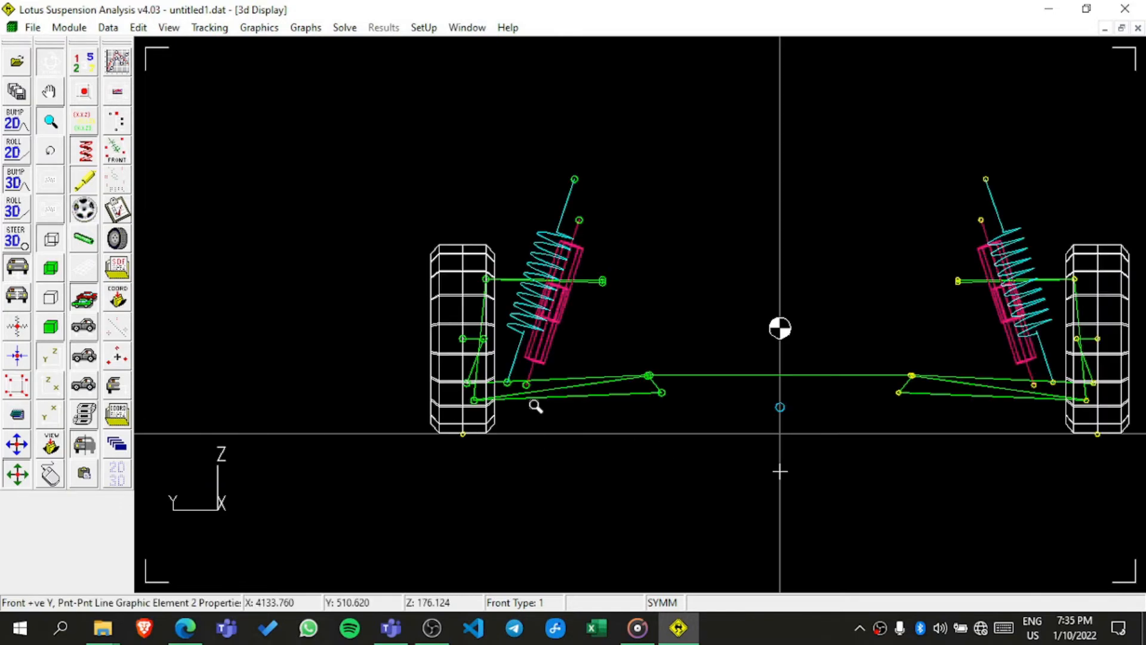
pyautogui.moveTo(662, 312); pyautogui.dragTo(669, 275)
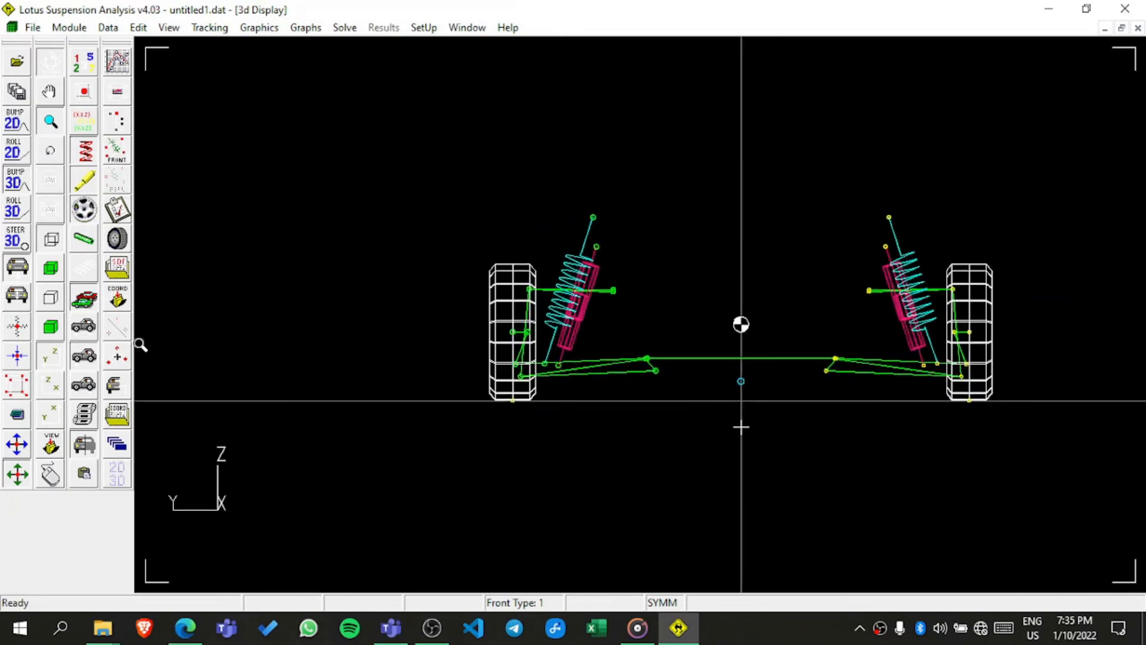
pyautogui.click(84, 420)
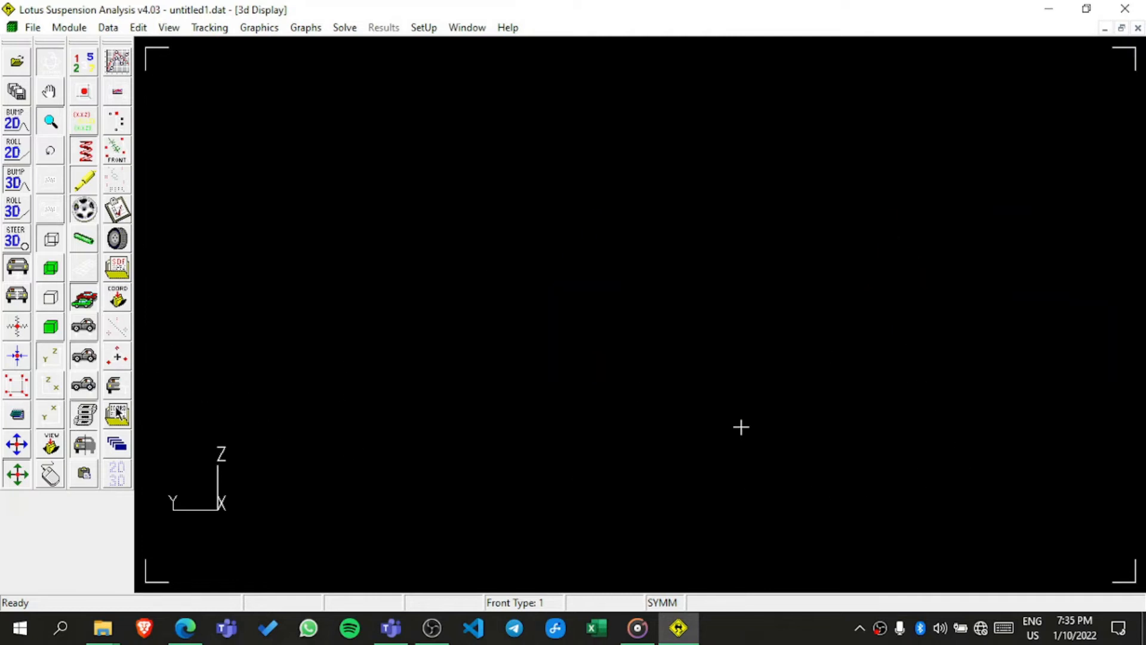
pyautogui.click(83, 422)
pyautogui.click(87, 421)
pyautogui.click(86, 421)
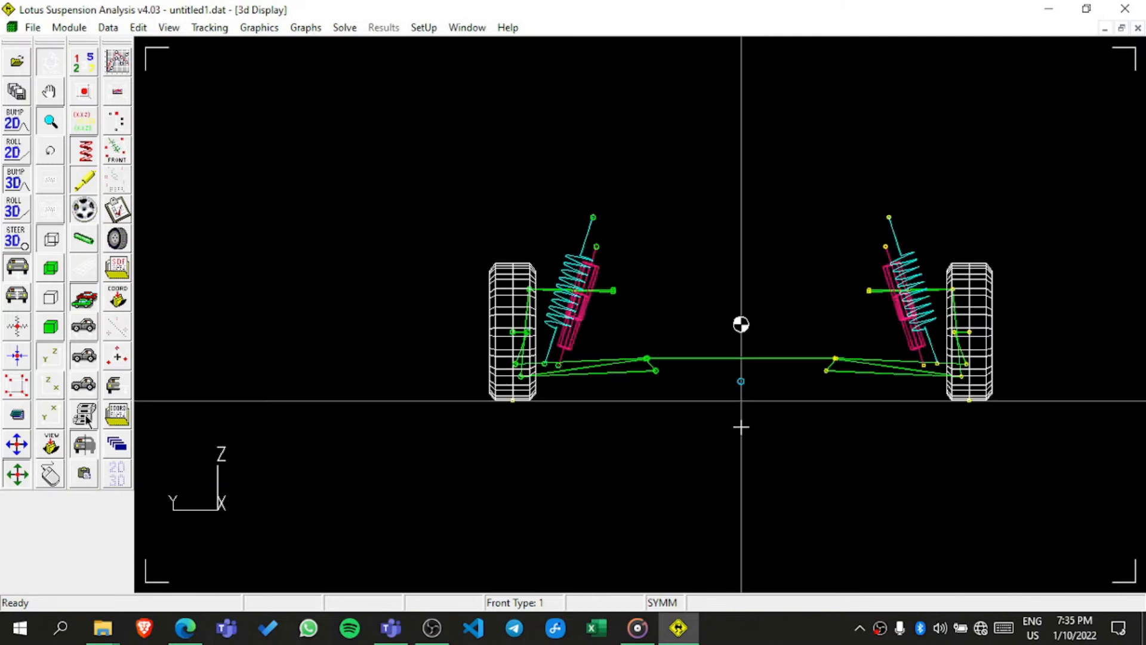
pyautogui.click(86, 420)
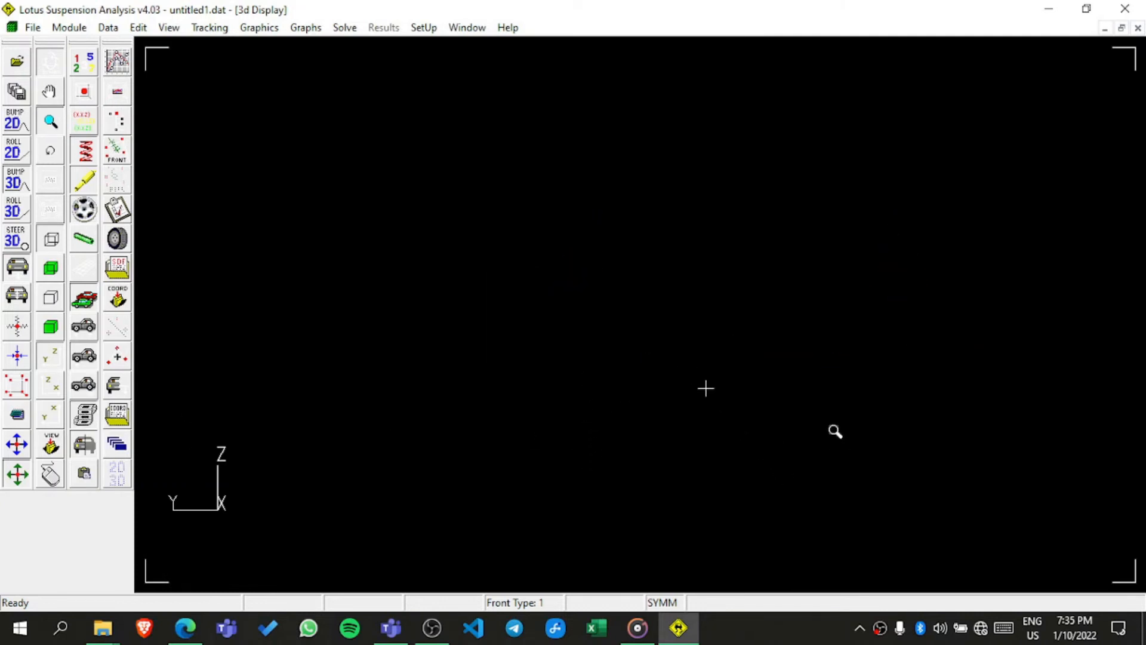
# - Switch the animated suspension to 3D Steer mode and view its steering motion up close
pyautogui.click(59, 93)
pyautogui.click(18, 241)
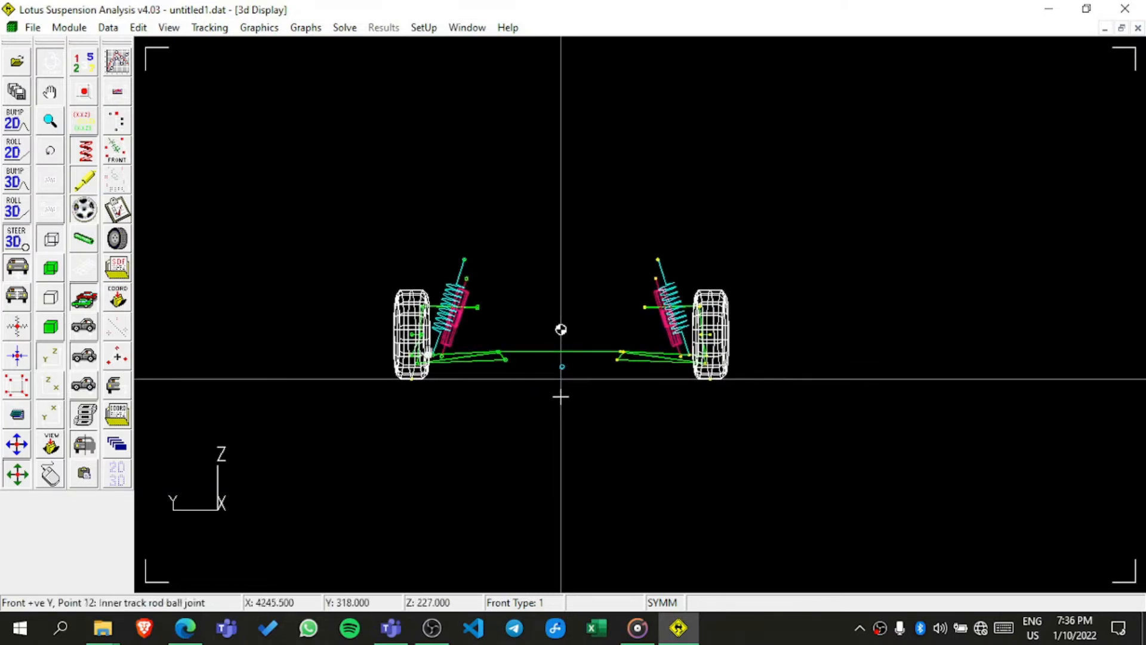
pyautogui.click(50, 122)
pyautogui.moveTo(557, 325); pyautogui.dragTo(557, 376)
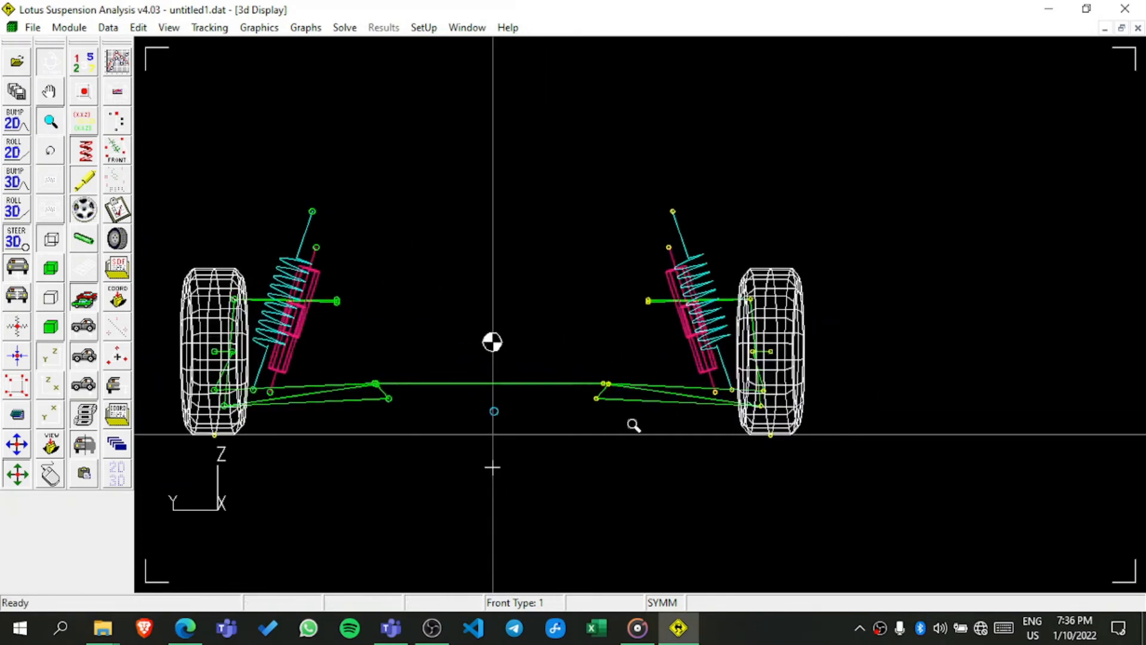
# - Try the 3D Roll display of the front suspension in side (ZX), front (YZ) and plan (YX) views
pyautogui.click(11, 215)
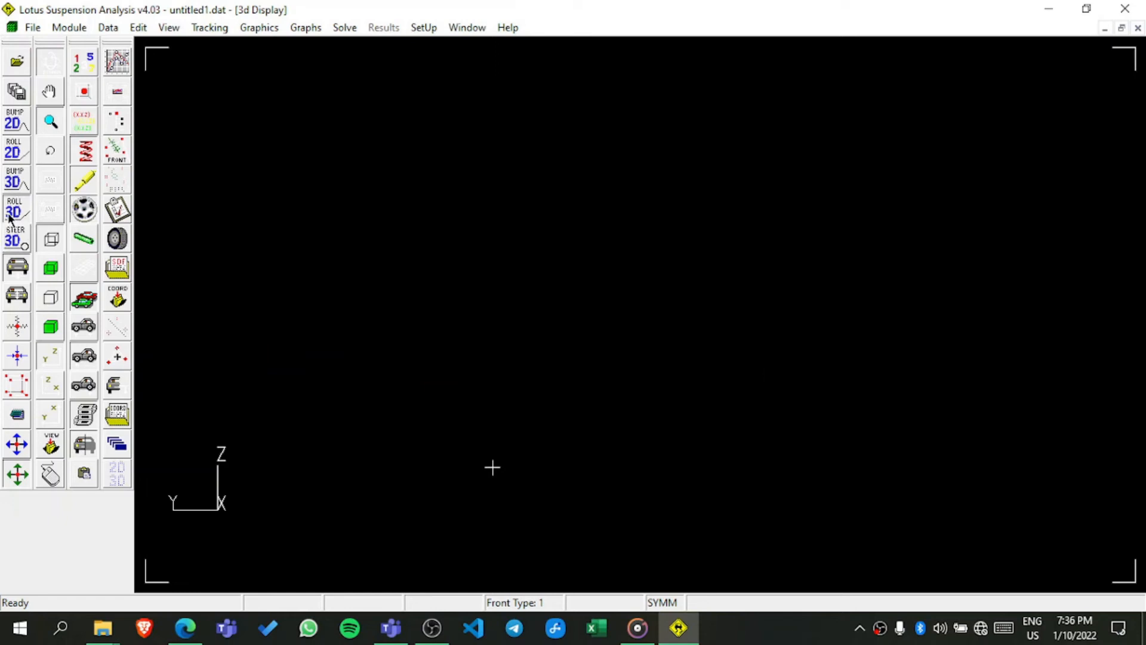
pyautogui.click(52, 387)
pyautogui.click(55, 361)
pyautogui.click(56, 408)
pyautogui.click(56, 357)
pyautogui.click(44, 381)
pyautogui.click(22, 183)
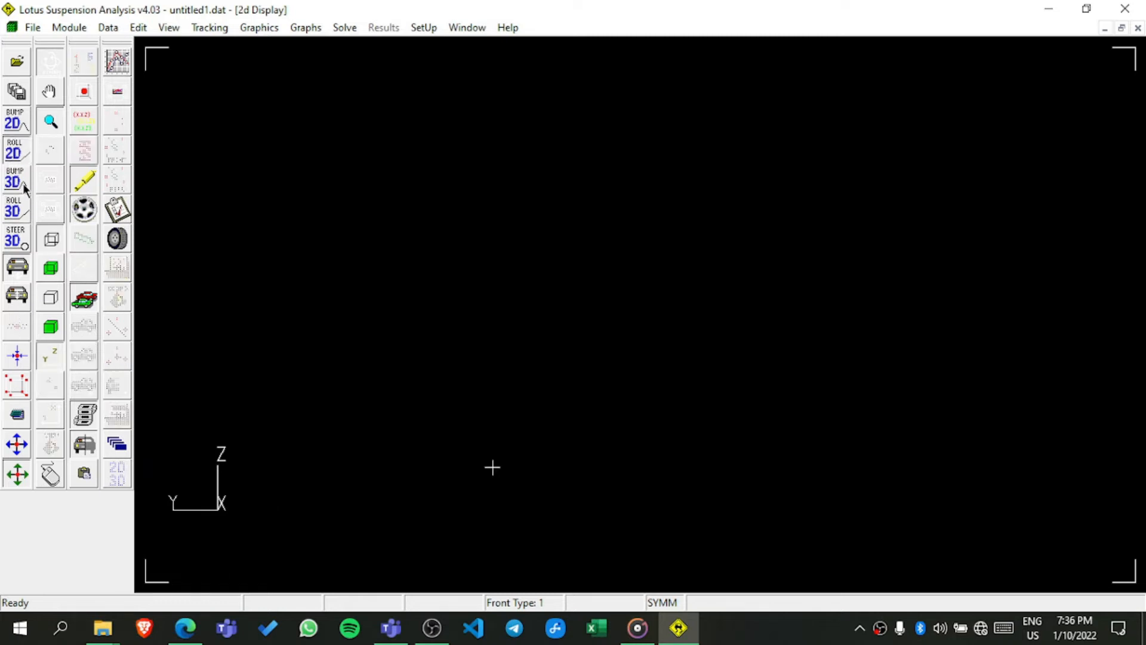
# - Switch to 3D Steer mode and view the steering motion from the side (ZX) and in plan (YX)
pyautogui.click(17, 240)
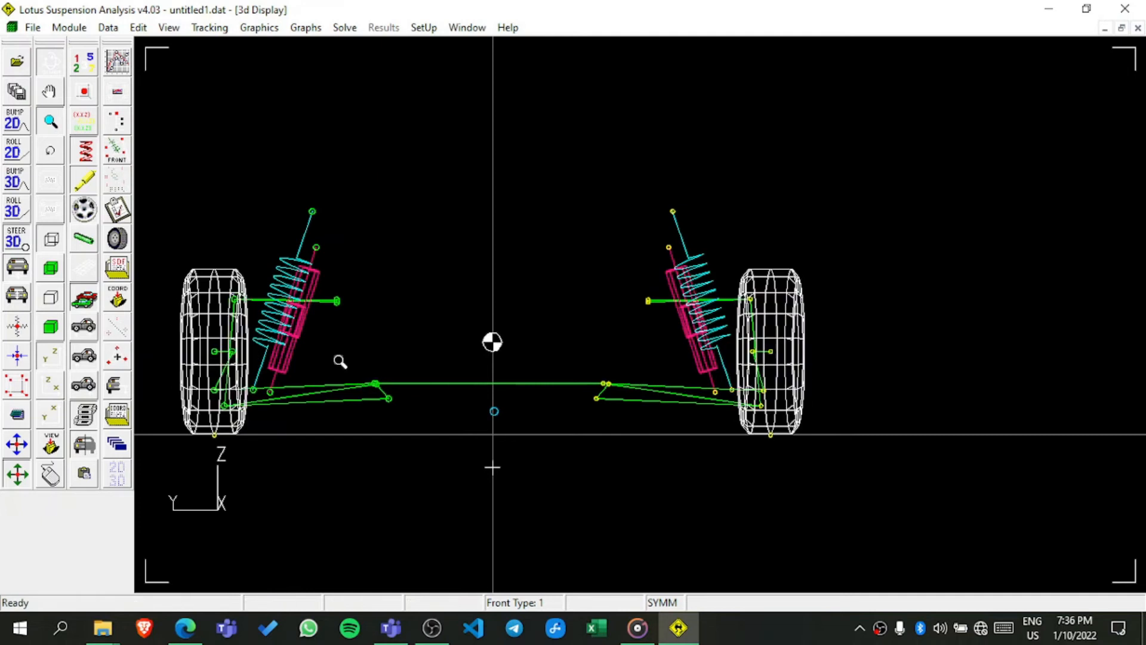
pyautogui.click(44, 391)
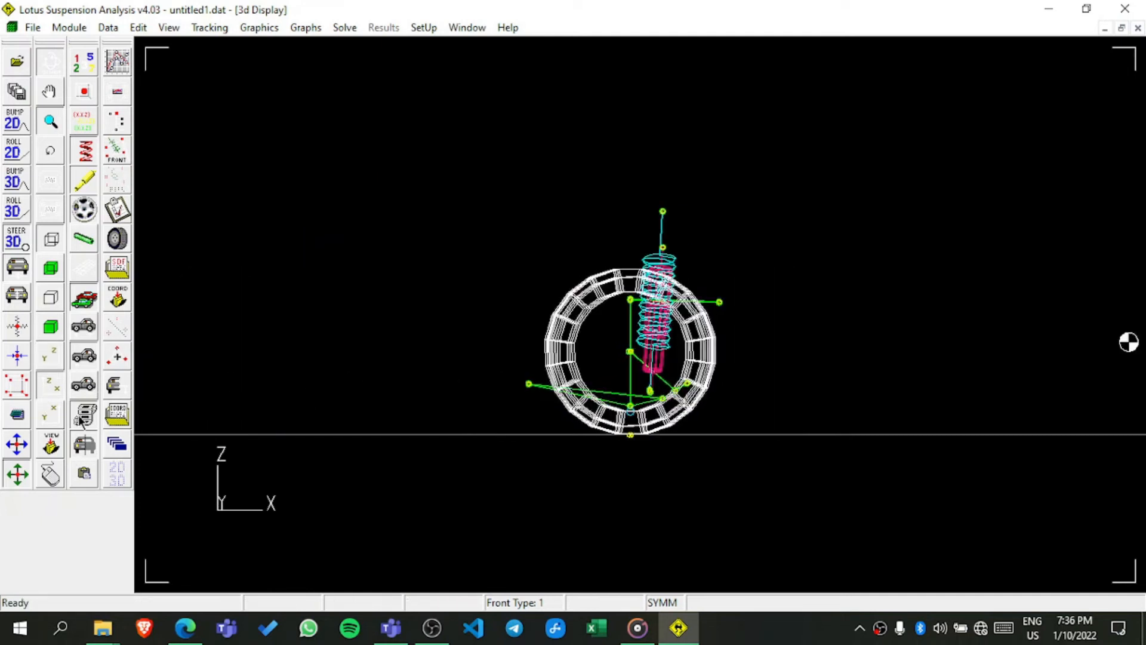
pyautogui.click(50, 412)
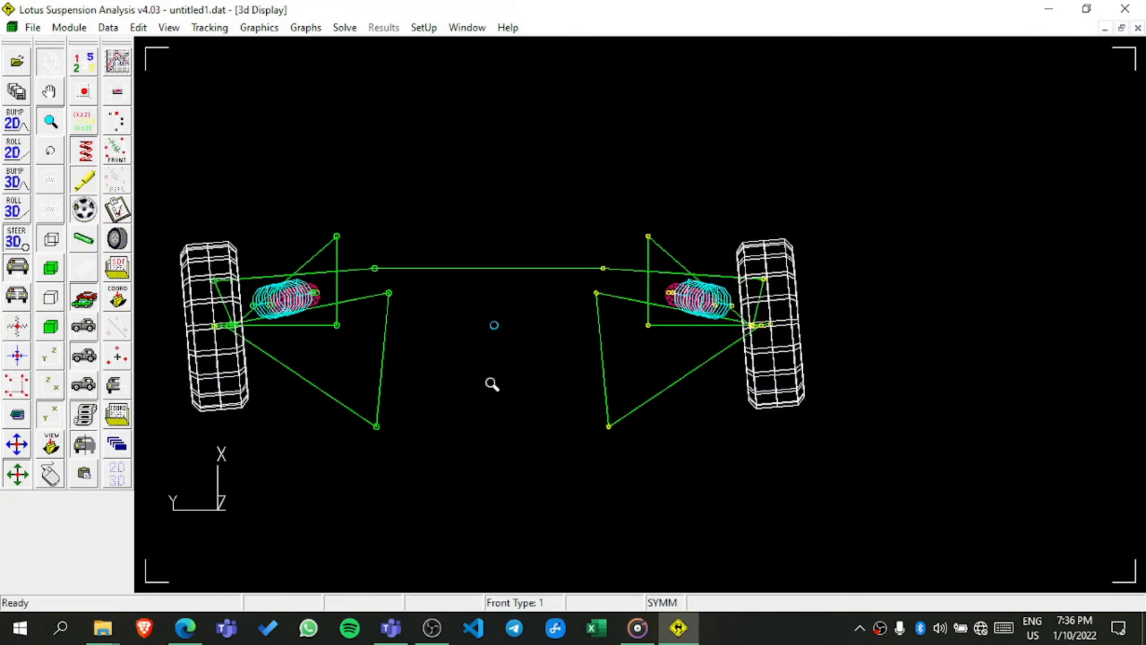
# - Recheck the 3D Roll display in side and front (YZ) views, comparing it with the 3D Steer and 3D Bump displays
pyautogui.click(18, 210)
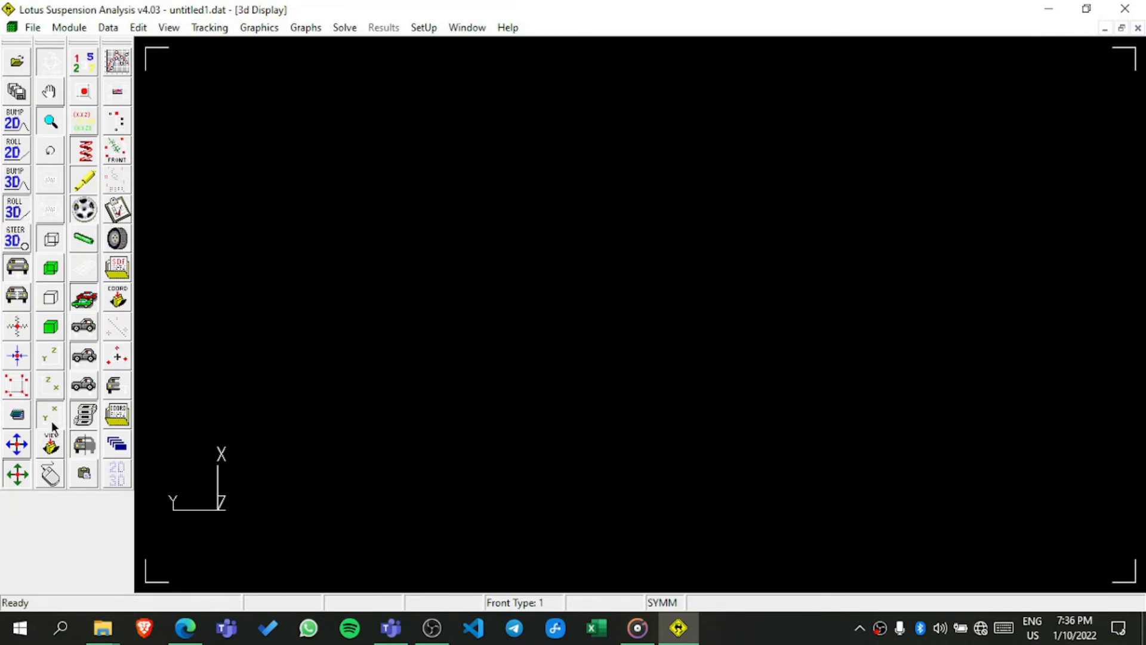
pyautogui.click(50, 387)
pyautogui.click(42, 363)
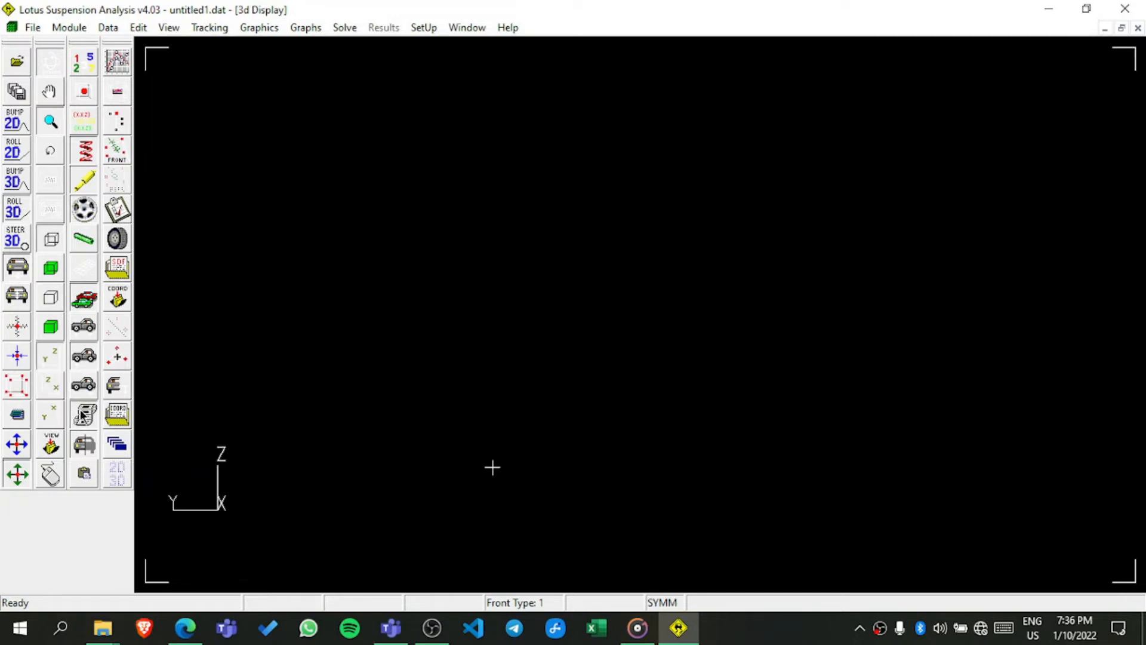
pyautogui.click(15, 237)
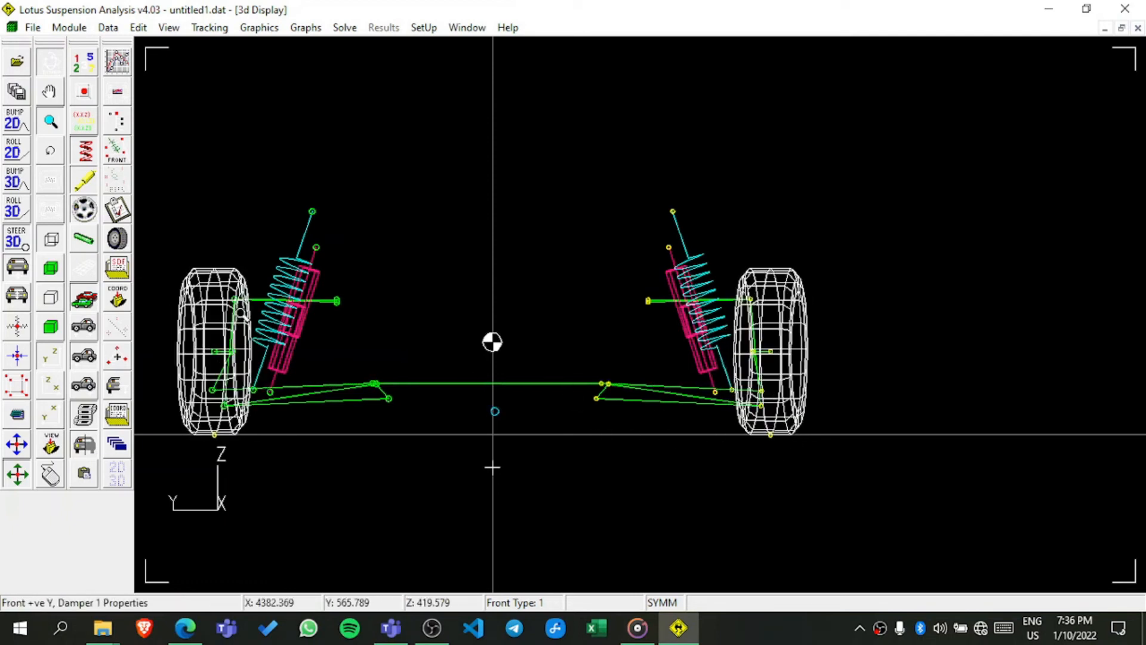
pyautogui.click(27, 188)
pyautogui.click(20, 201)
pyautogui.click(20, 191)
pyautogui.click(19, 205)
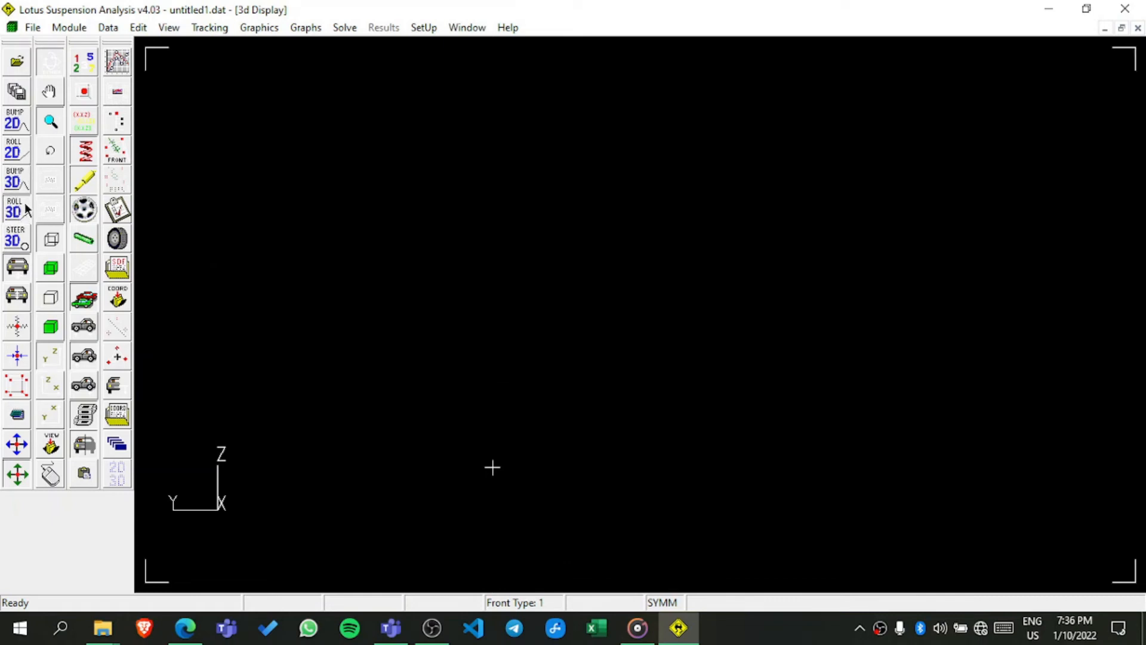
pyautogui.click(34, 27)
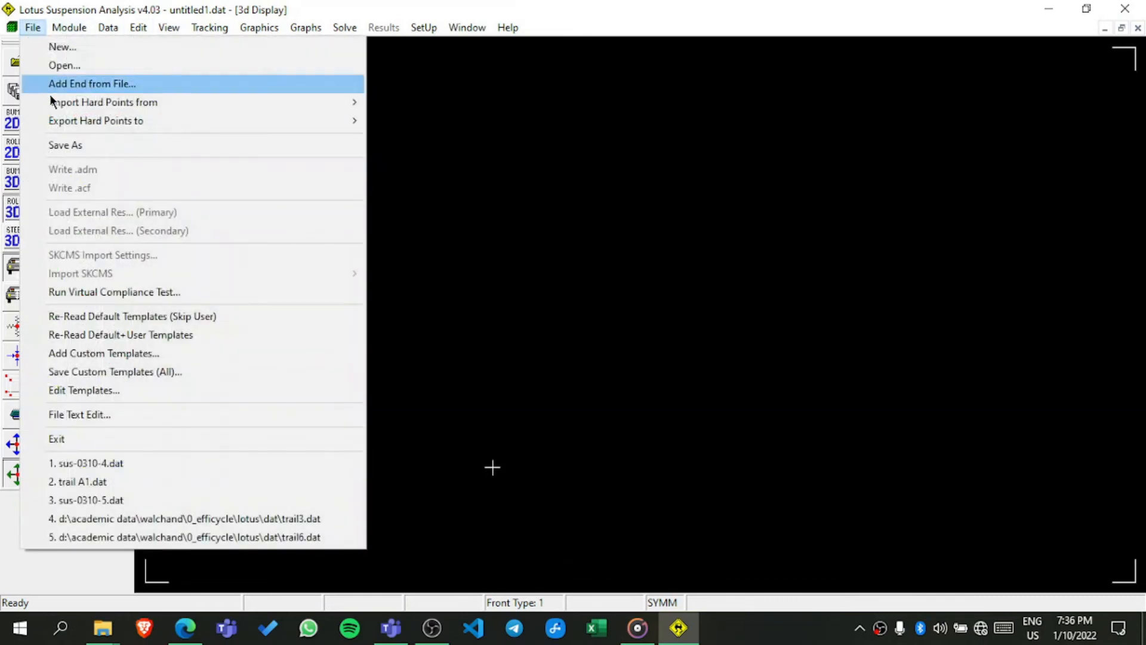
pyautogui.click(396, 250)
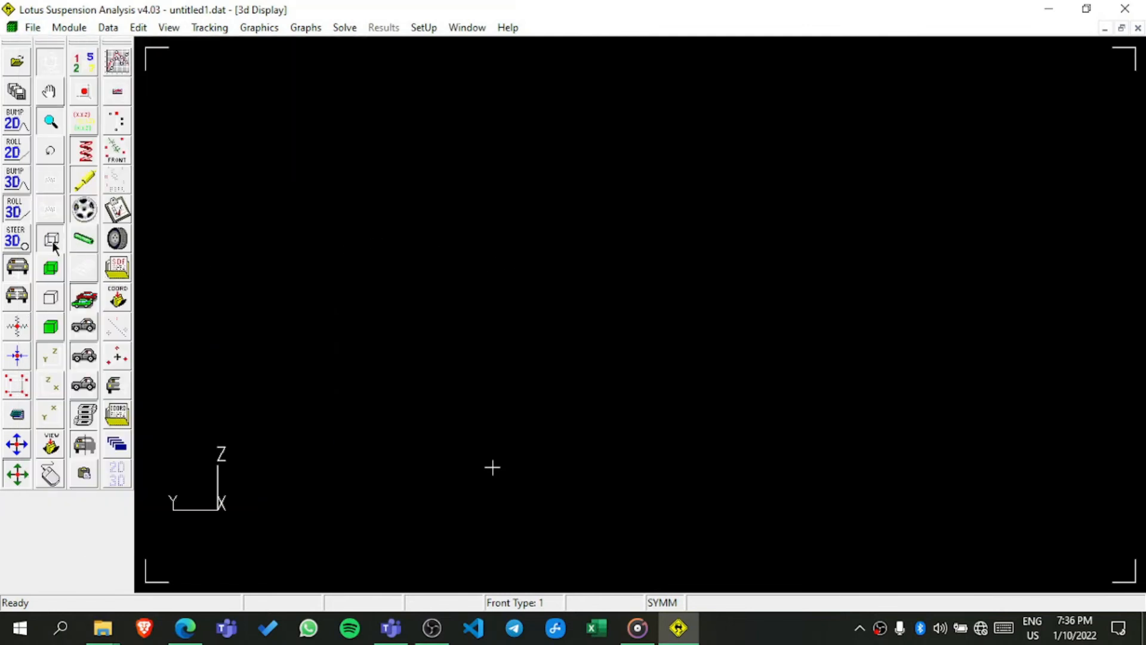
# - Try the different fill styles on the animated front suspension, leaving the wheels and dampers filled
pyautogui.click(50, 268)
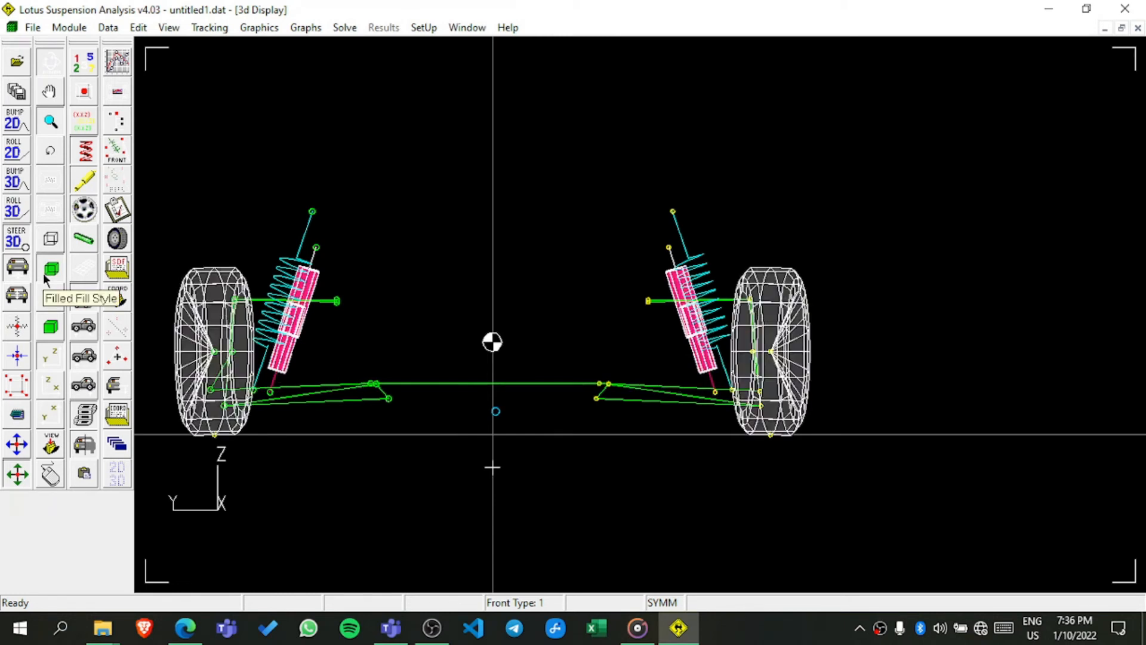
pyautogui.click(55, 243)
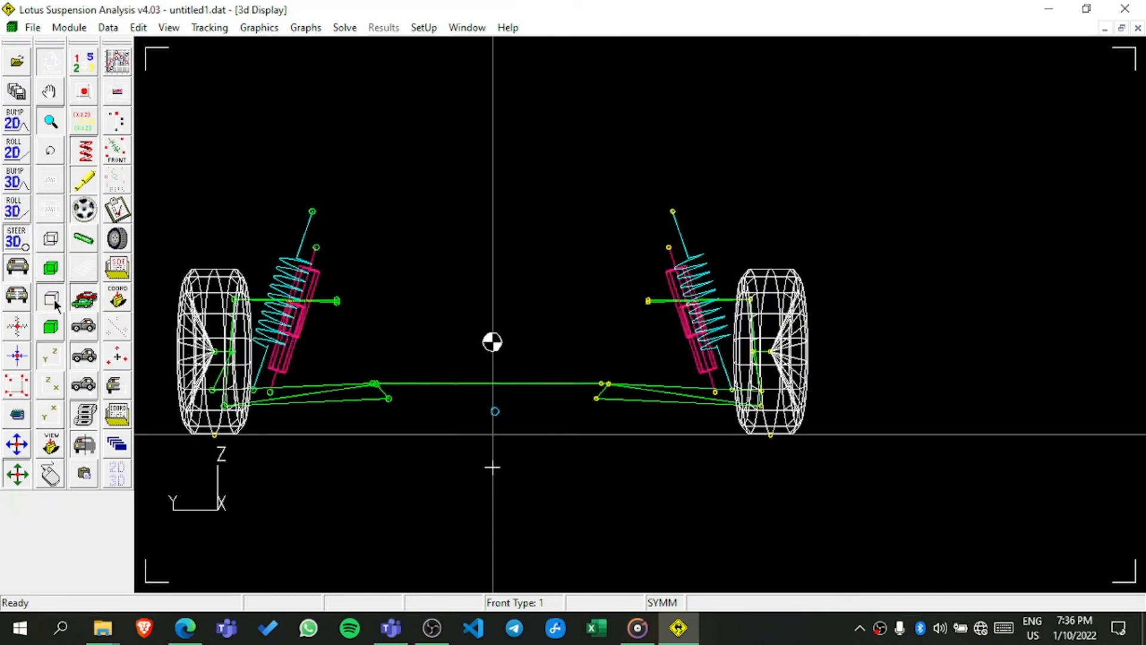
pyautogui.click(50, 327)
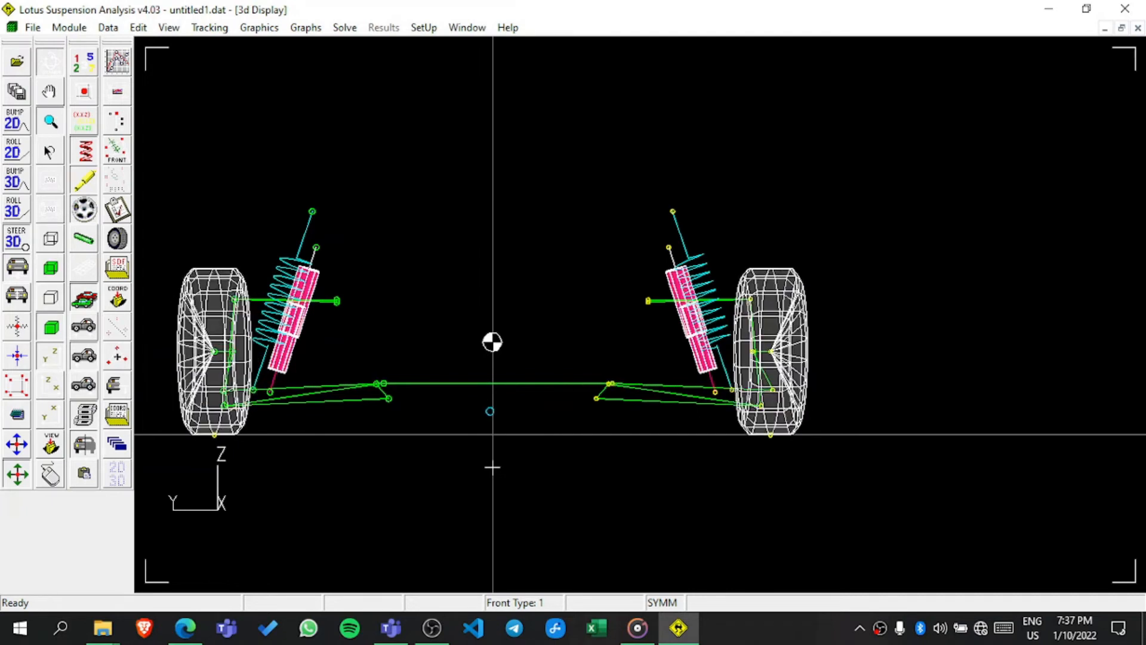
pyautogui.click(49, 70)
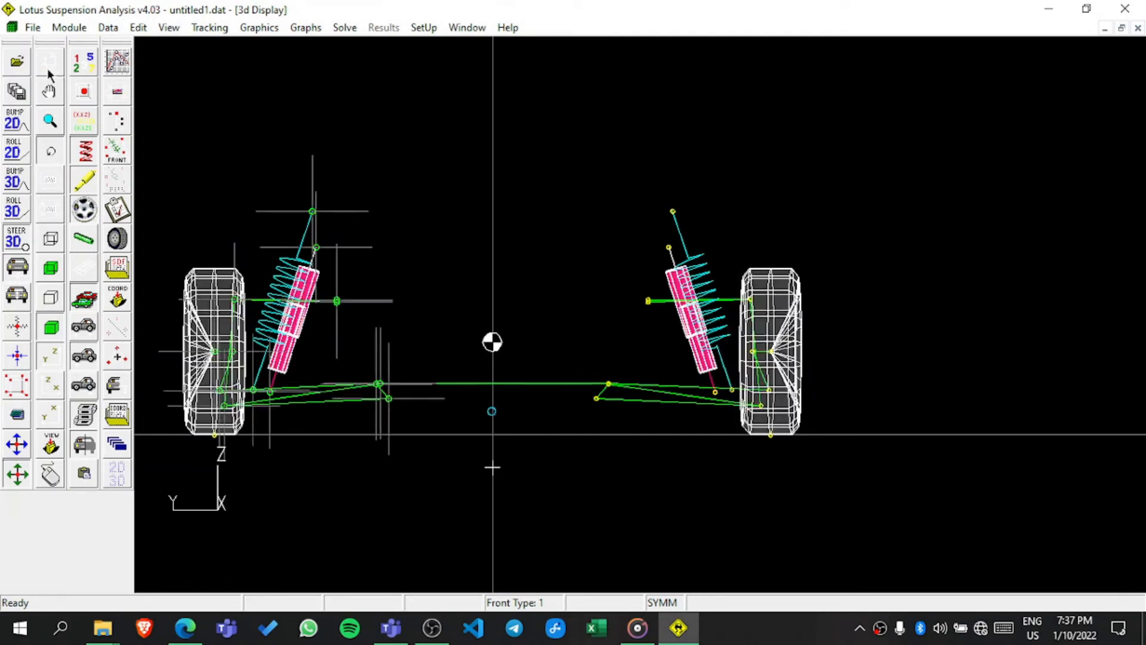
pyautogui.click(58, 60)
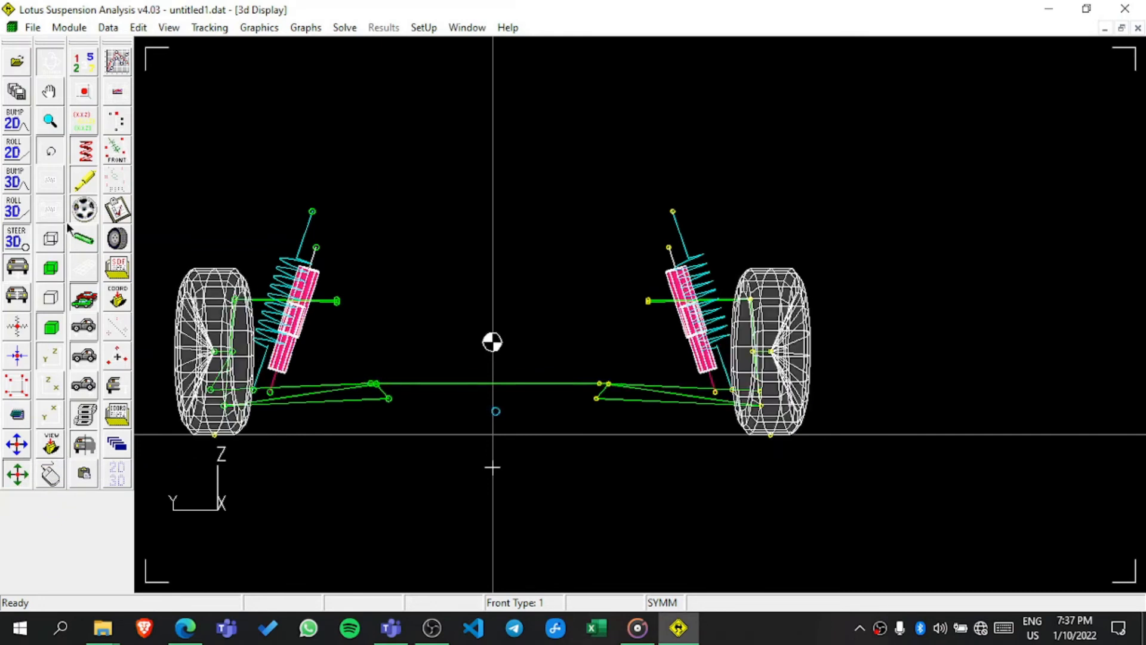
# - Turn off the enhanced spring and damper graphics, and show and hide the coordinate values of the suspension points
pyautogui.click(84, 164)
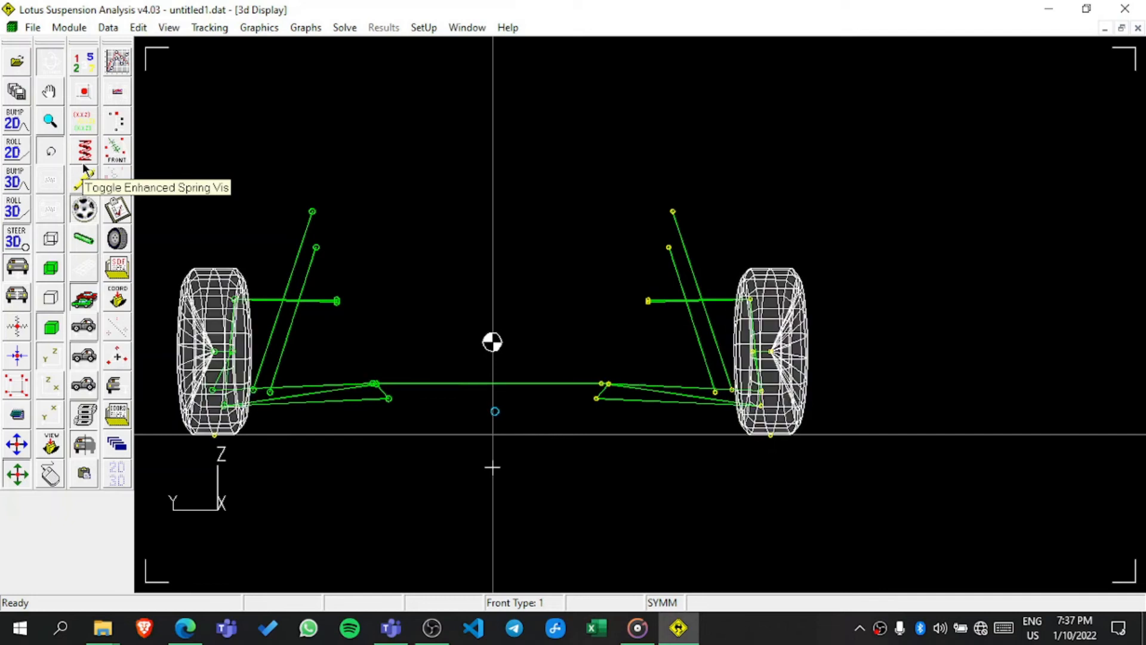
pyautogui.click(85, 114)
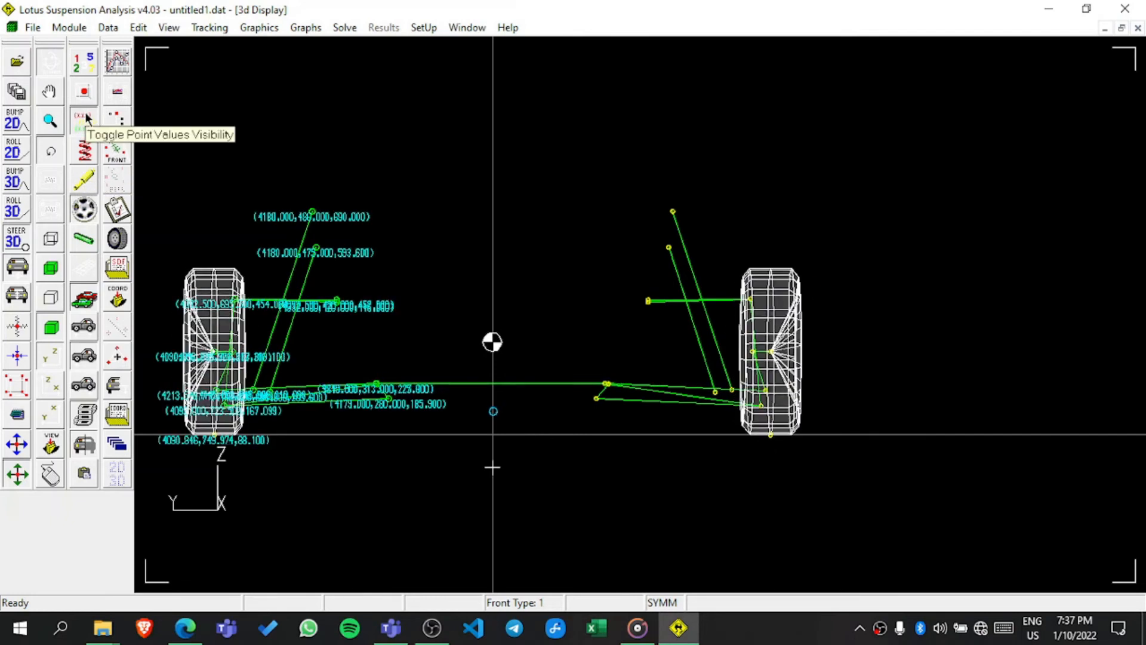
pyautogui.click(85, 113)
pyautogui.click(85, 114)
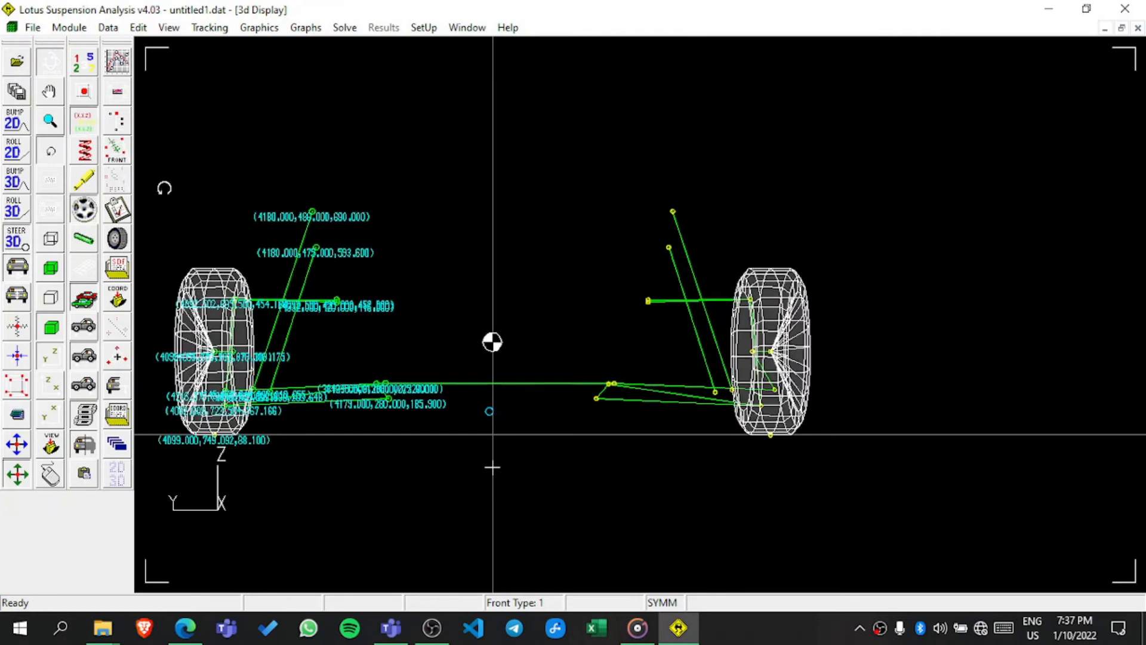
pyautogui.click(85, 131)
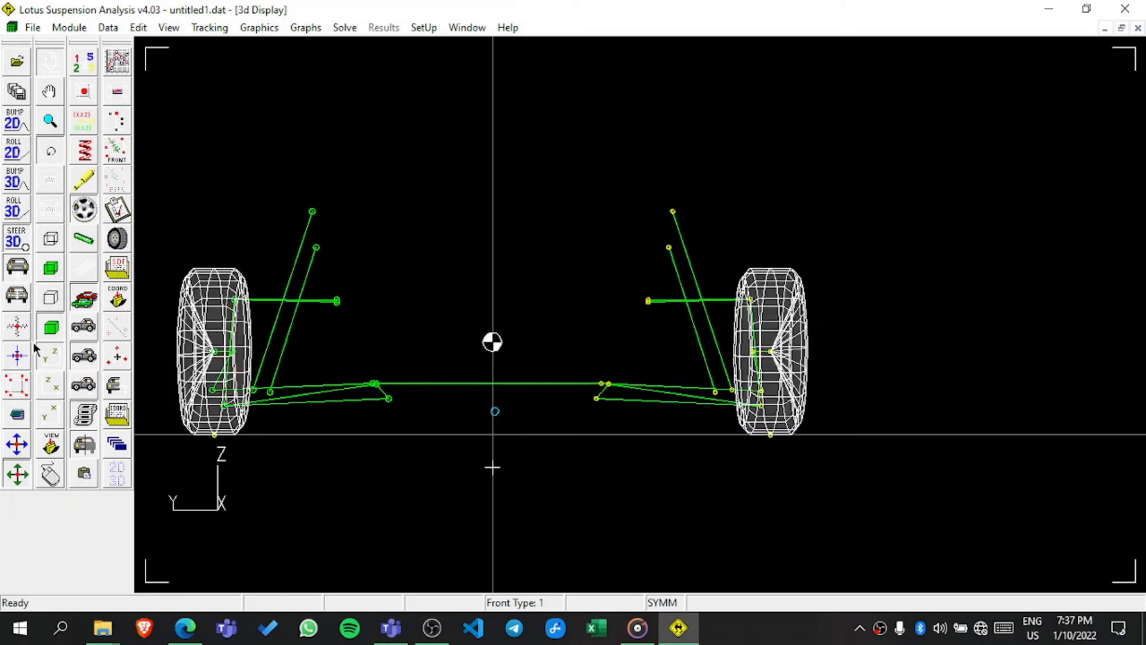
# - Look at the Set Ride Height - Bump settings and leave them without making changes
pyautogui.click(116, 385)
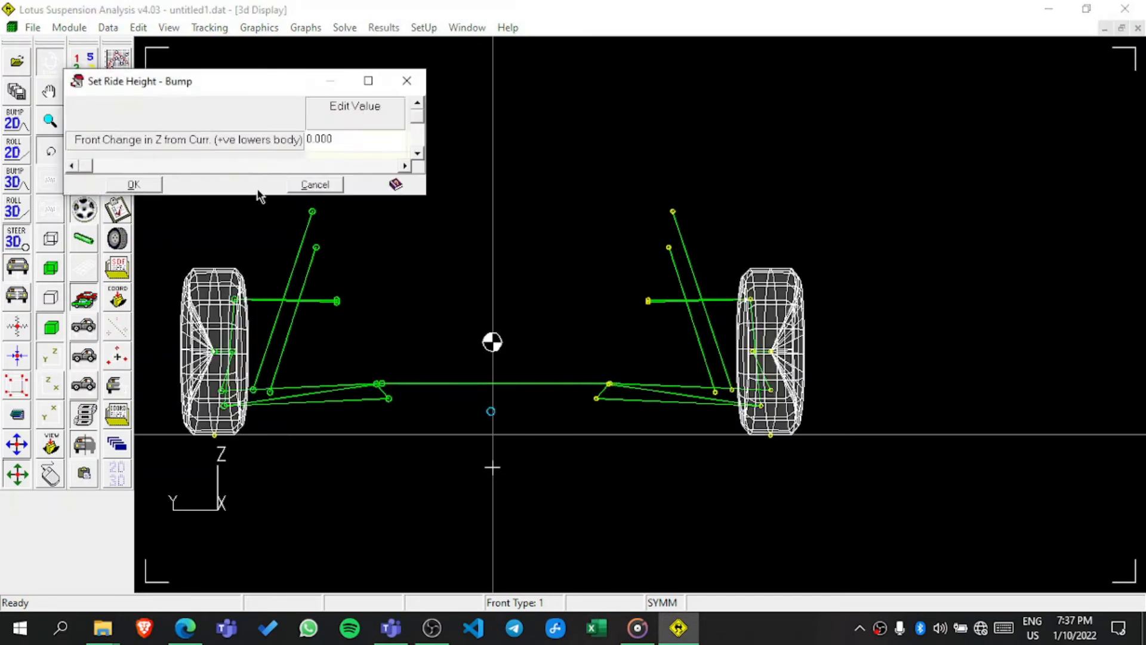
pyautogui.click(314, 184)
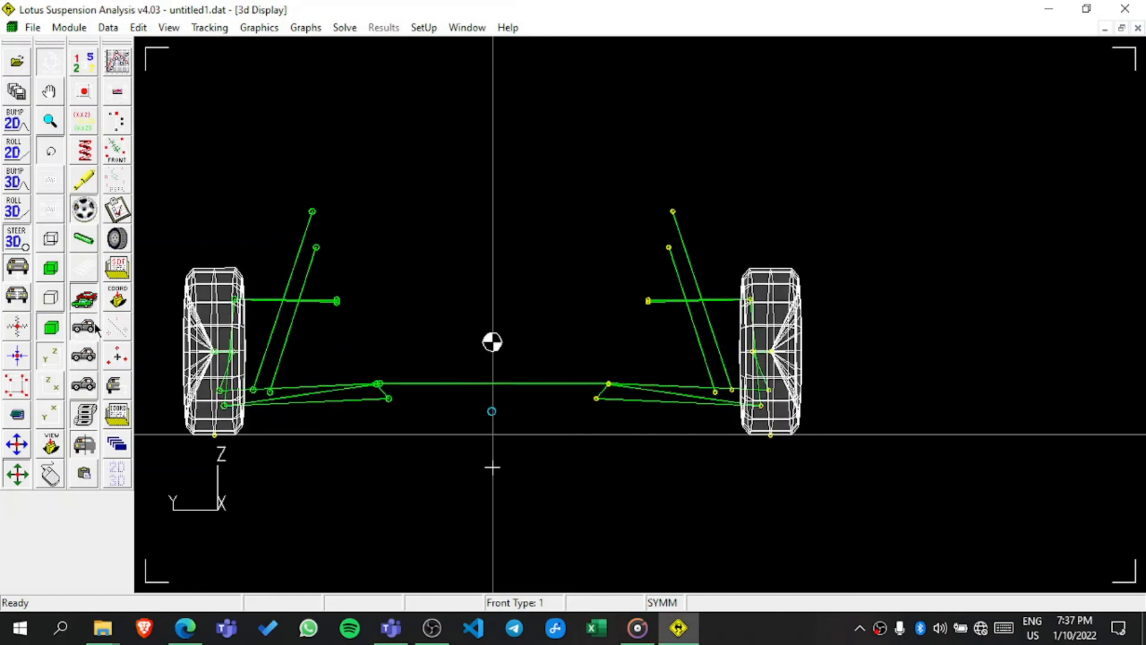
# - Show only one side of the front suspension, frame it larger near the centre, and switch to 3D Bump mode
pyautogui.click(92, 450)
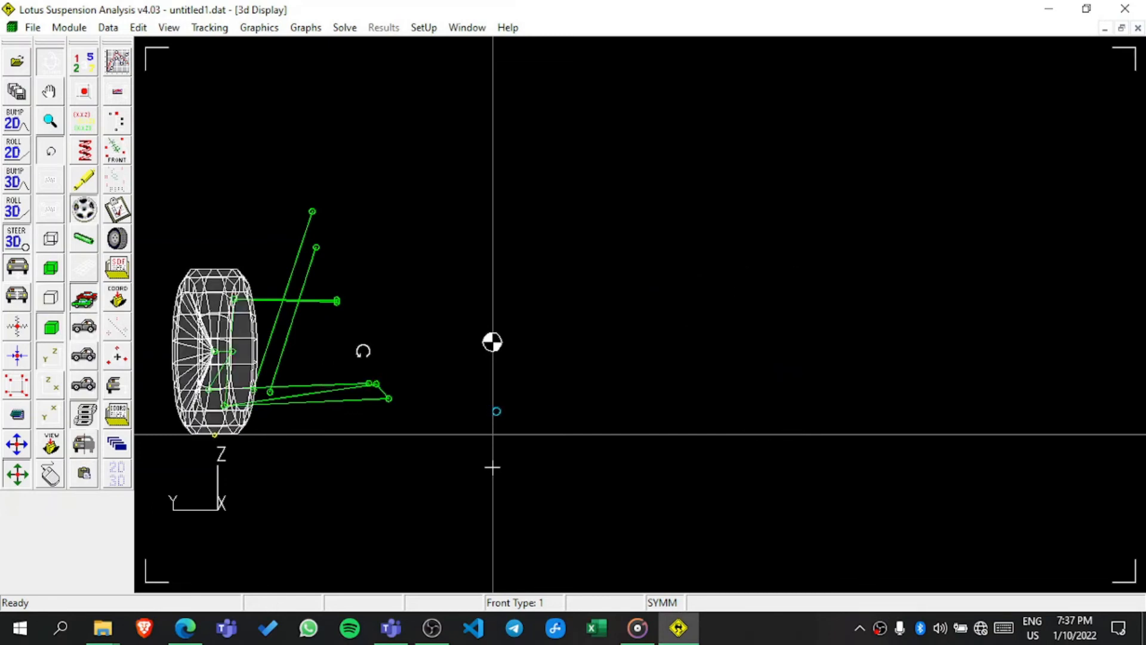
pyautogui.click(49, 91)
pyautogui.moveTo(328, 253); pyautogui.dragTo(663, 356)
pyautogui.click(56, 124)
pyautogui.moveTo(455, 375); pyautogui.dragTo(548, 413)
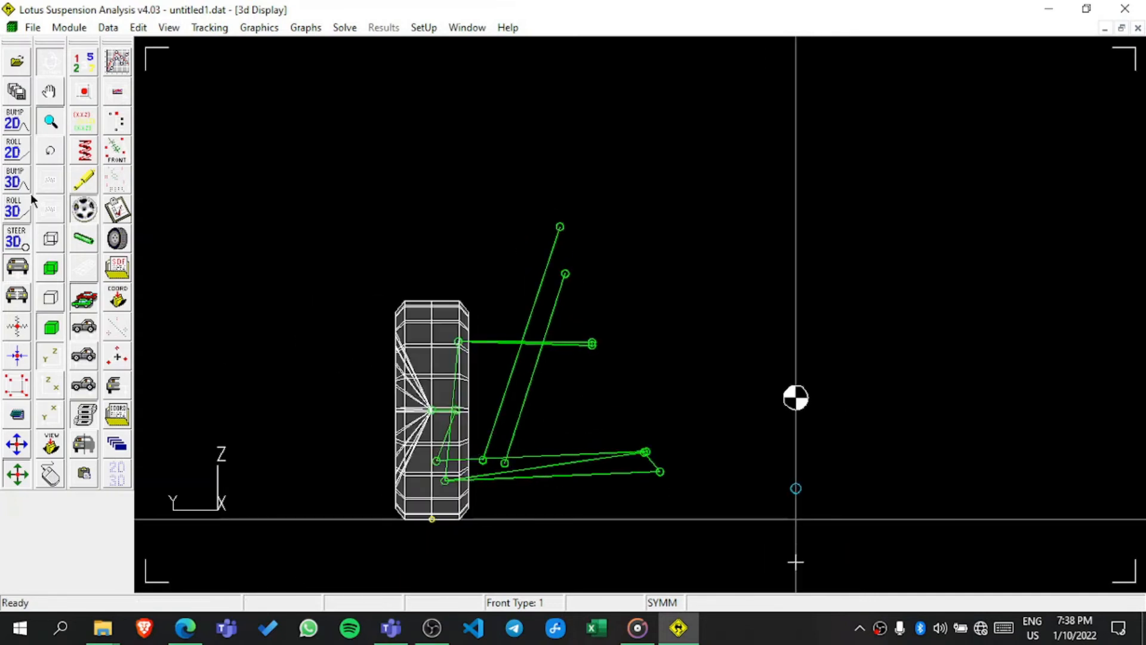
pyautogui.click(11, 189)
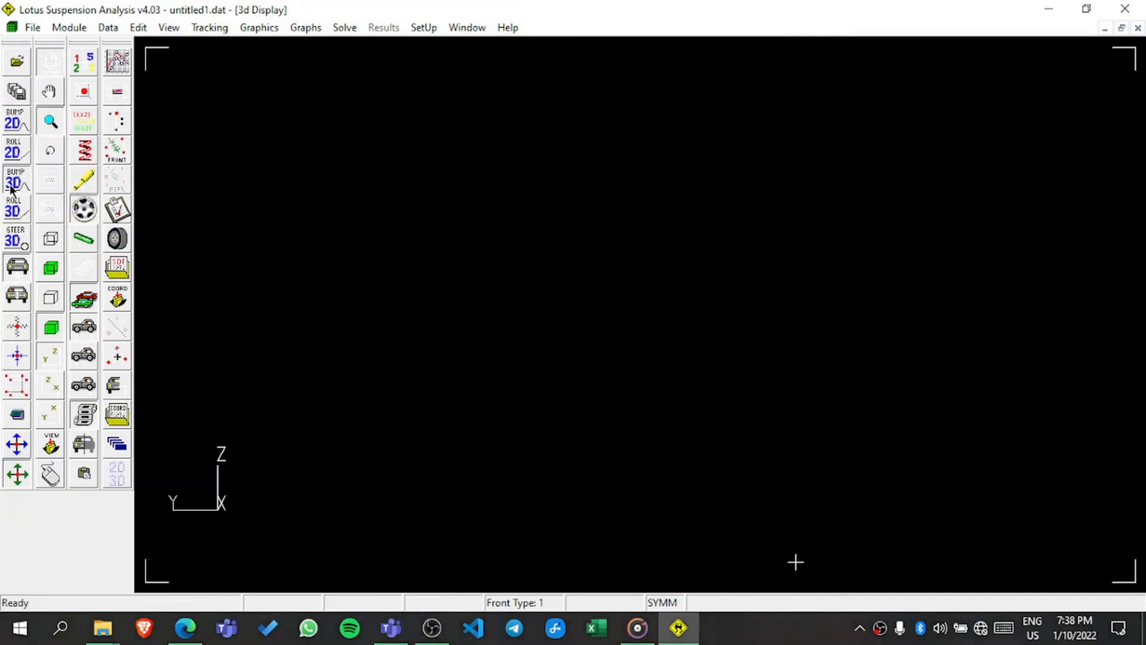
pyautogui.rightClick(879, 631)
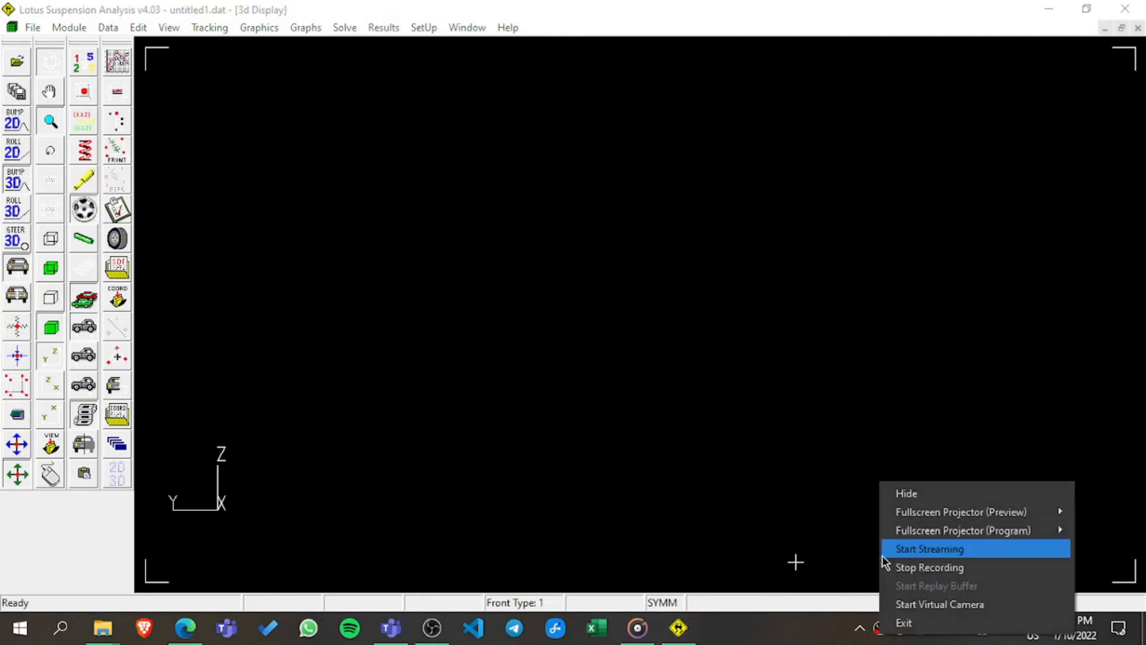
pyautogui.click(892, 568)
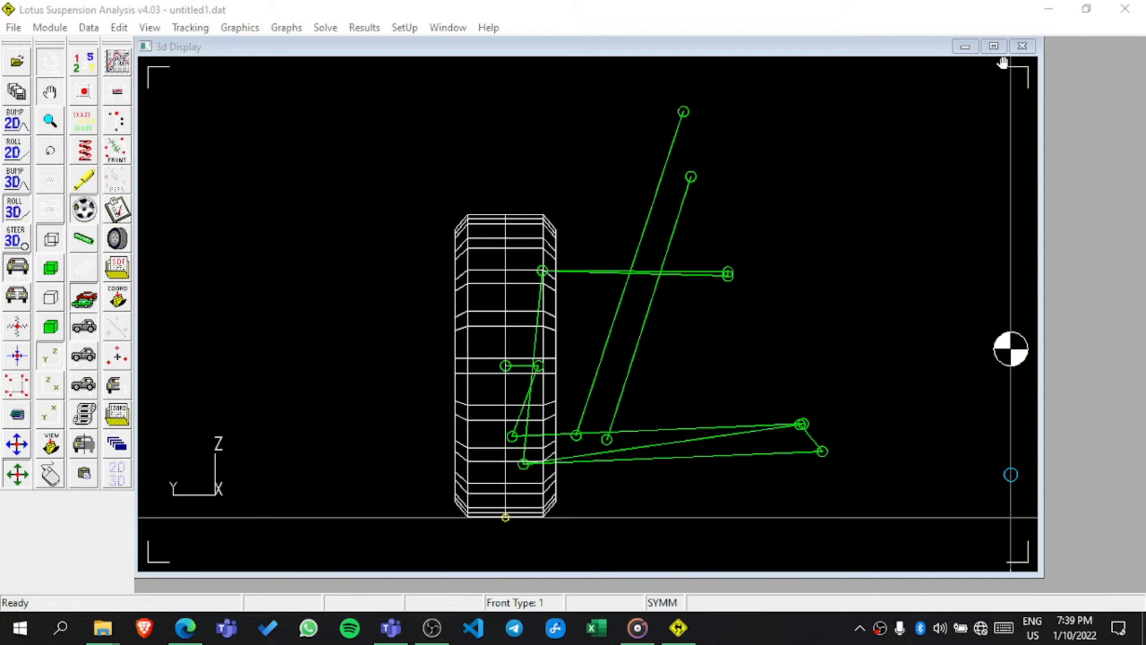
# - Maximize the 3D display and animate the single-sided front suspension in 3D Roll mode
pyautogui.click(994, 45)
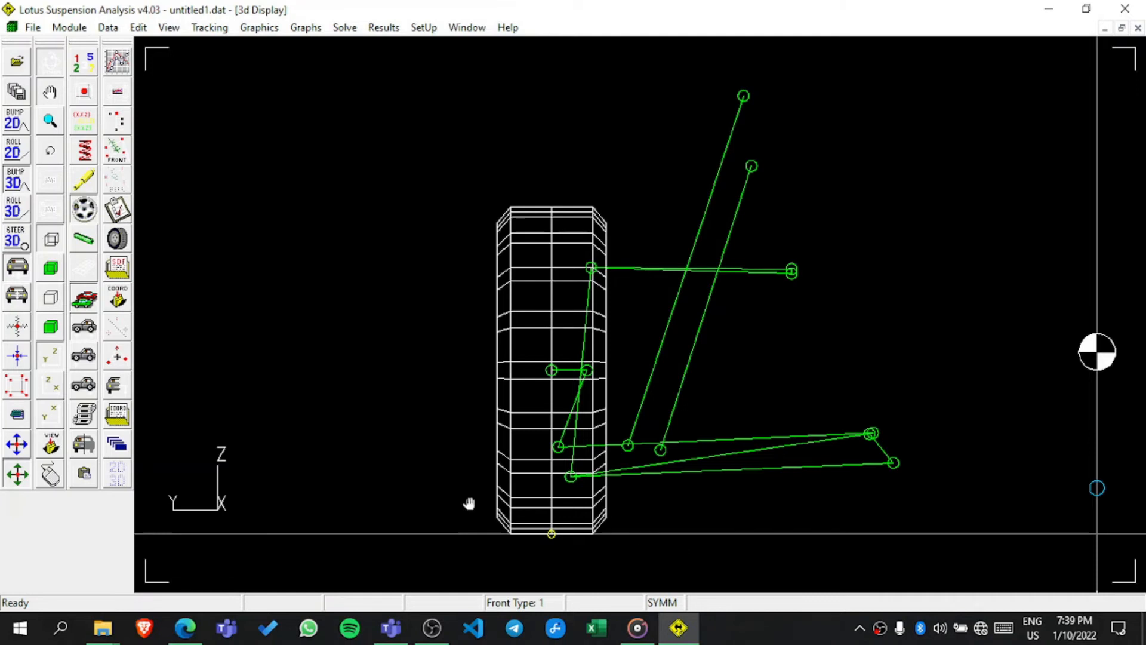
pyautogui.click(90, 412)
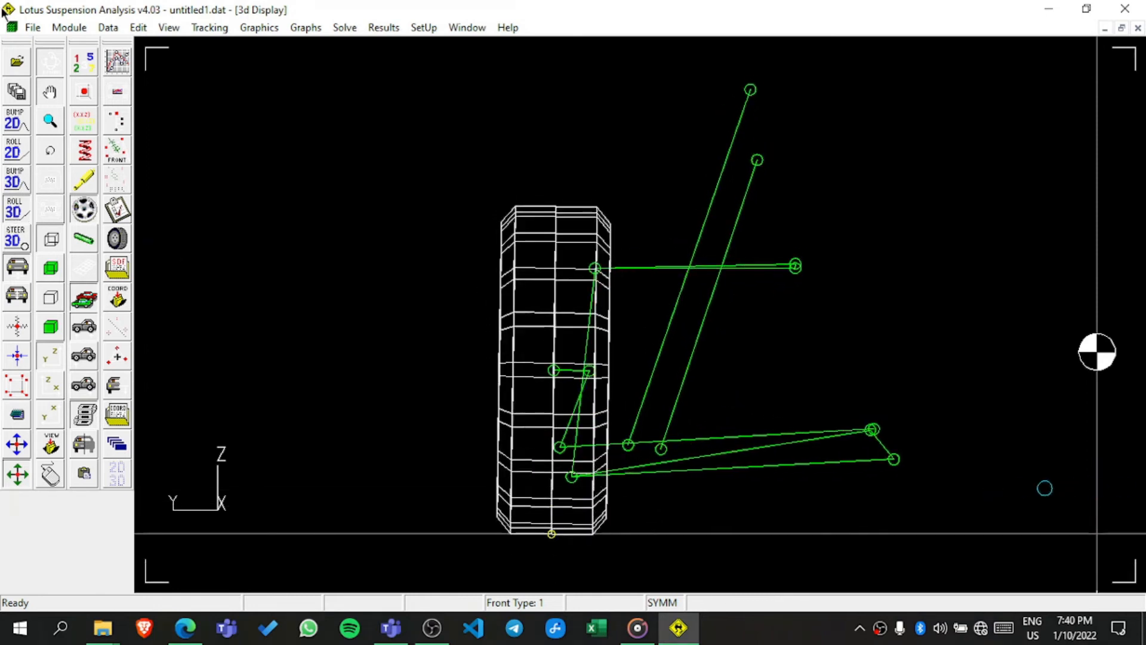
pyautogui.click(33, 28)
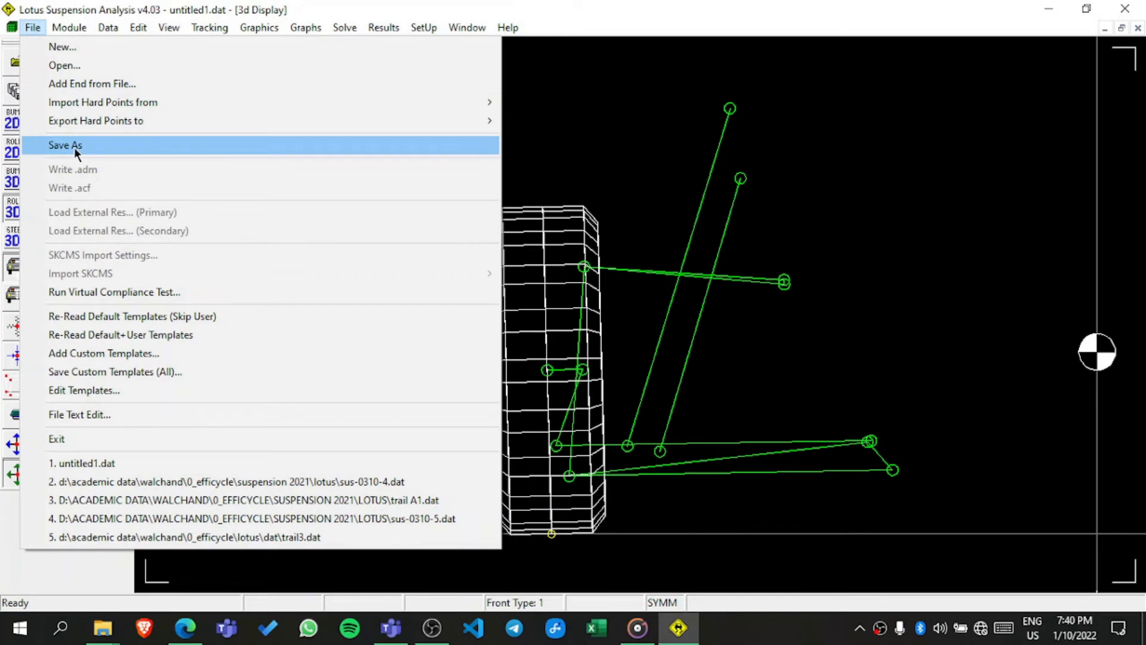
pyautogui.click(612, 147)
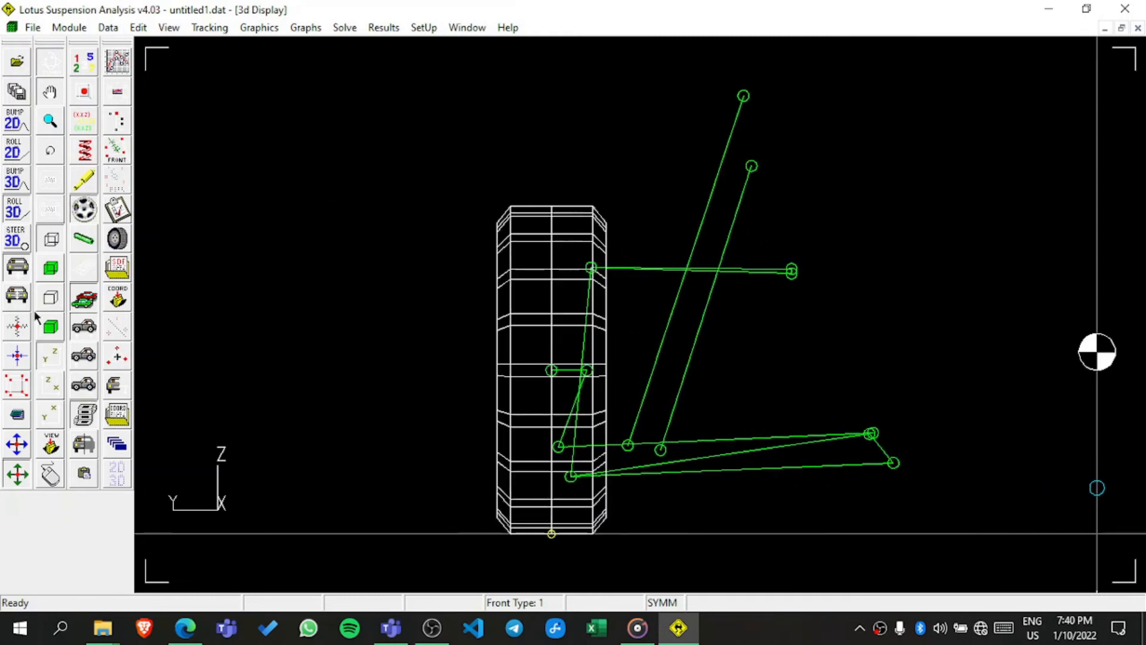
# - Reframe the animated single-sided suspension at a smaller scale and view its motion in 3D Bump mode
pyautogui.click(56, 122)
pyautogui.moveTo(763, 330); pyautogui.dragTo(762, 281)
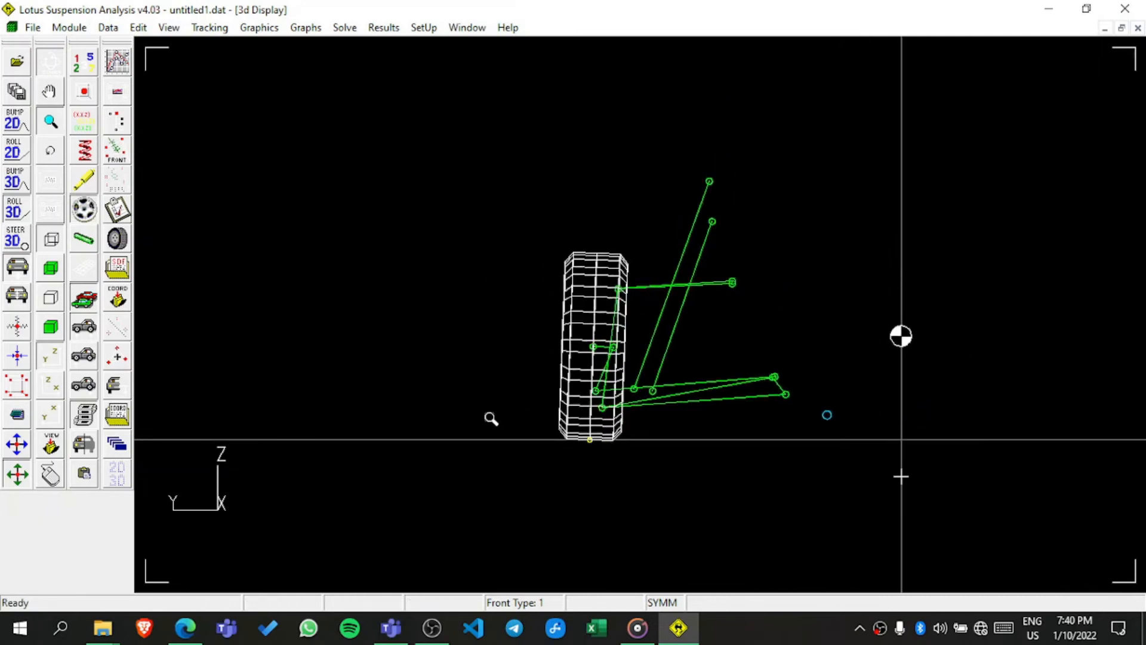
pyautogui.click(50, 90)
pyautogui.moveTo(814, 396); pyautogui.dragTo(588, 425)
pyautogui.click(7, 189)
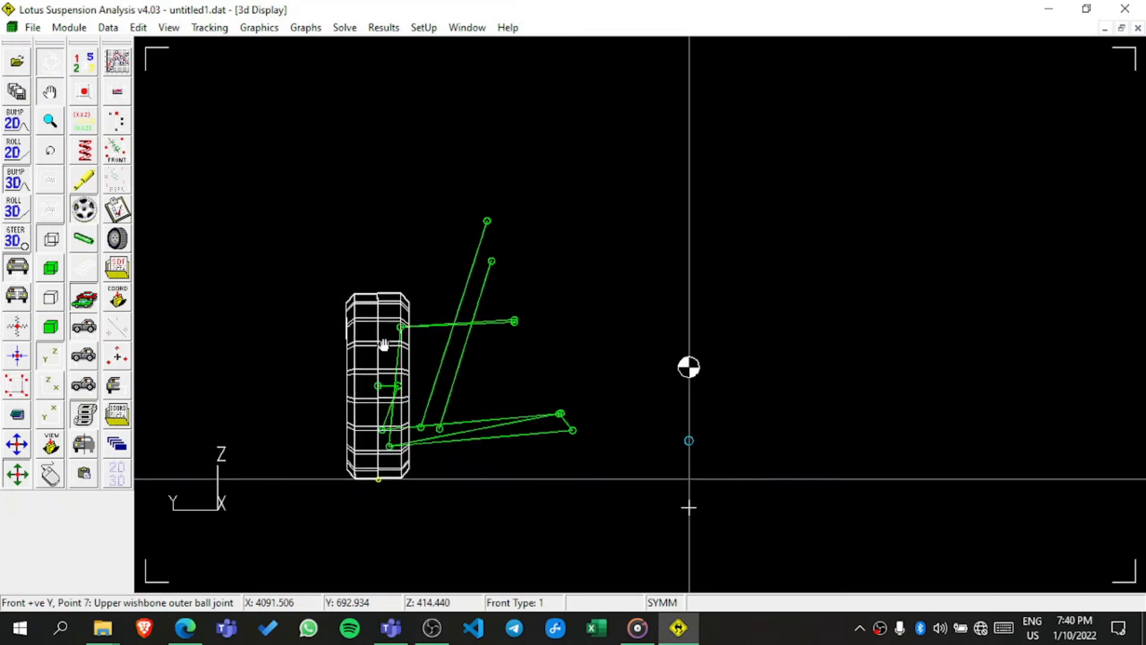
# - Show both sides of the front axle and view its motion in 3D Steer mode
pyautogui.click(17, 297)
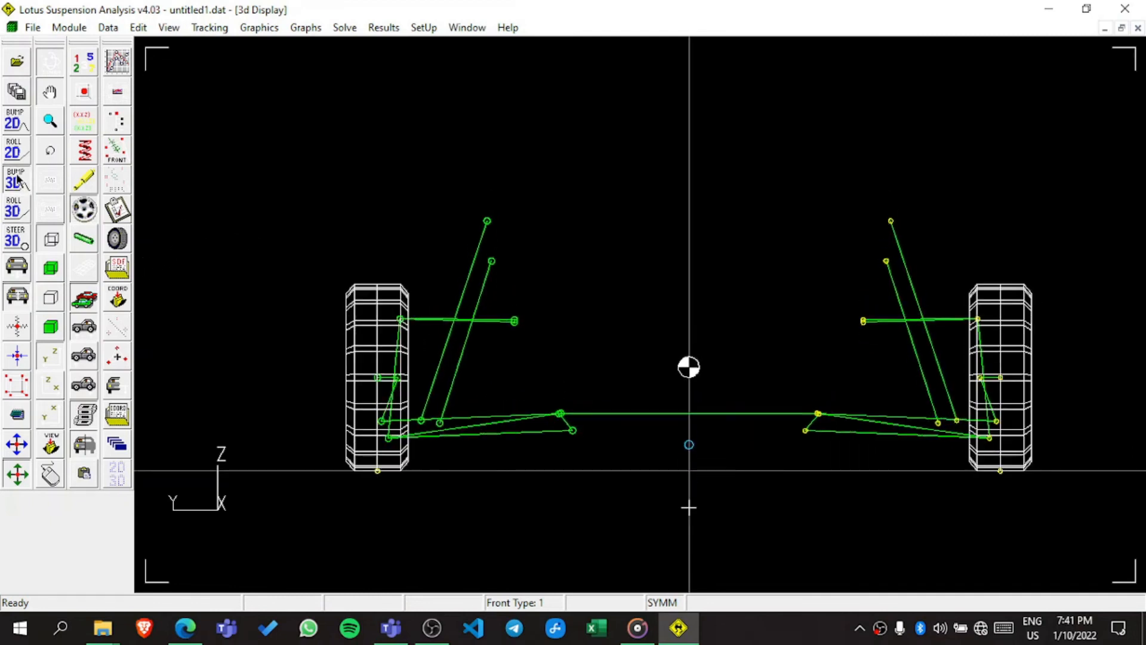
pyautogui.click(16, 241)
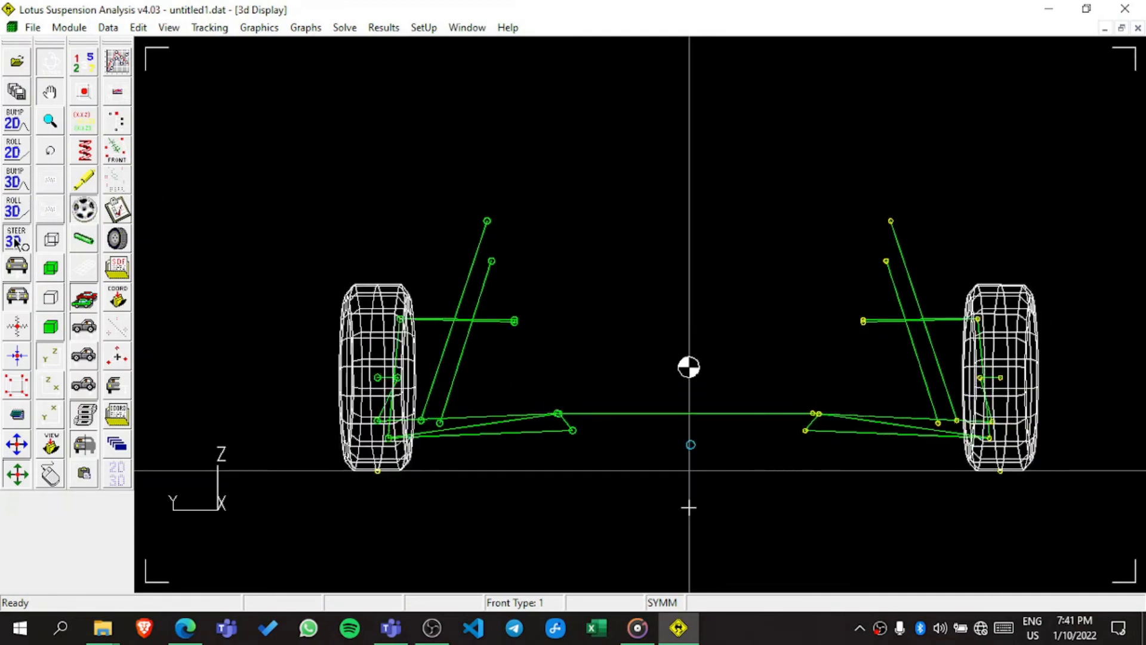
# - View the steering motion from the side and from above, and return to the front view
pyautogui.click(52, 387)
pyautogui.click(53, 412)
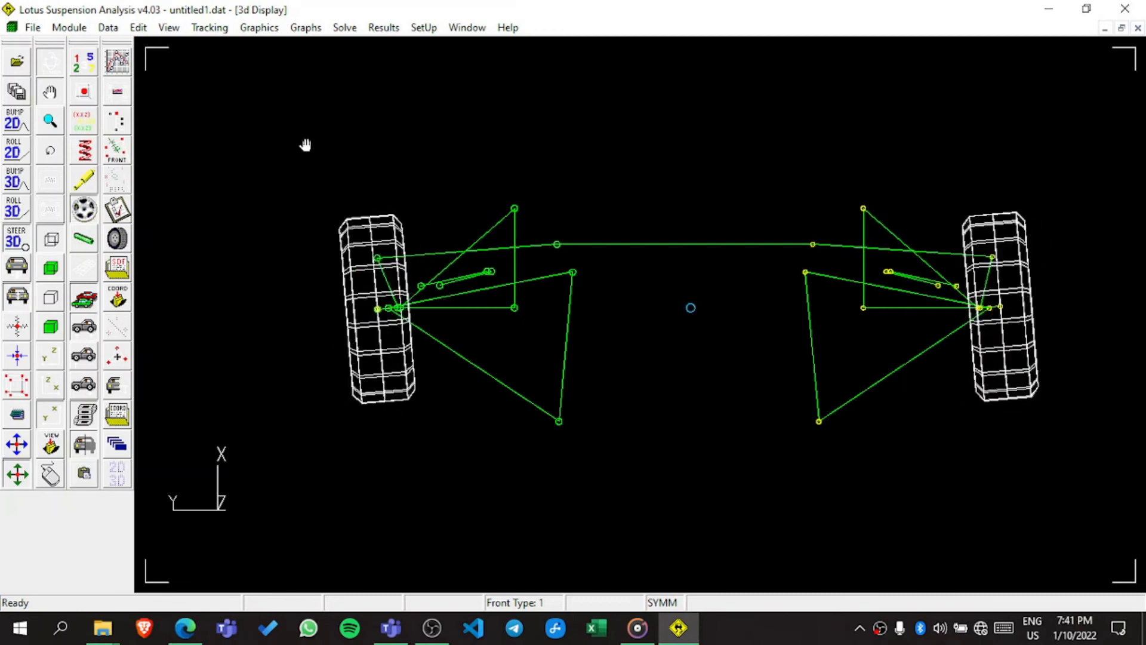
pyautogui.click(43, 369)
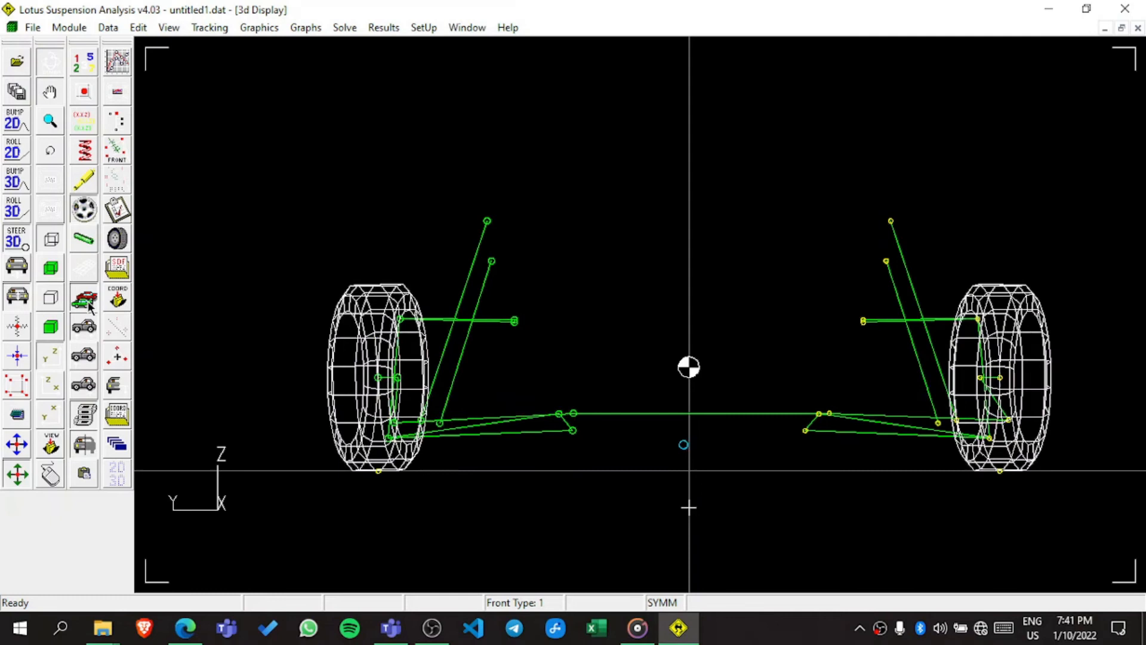
# - Toggle the wheel and solid link graphics on and off, and show only one side of the suspension in 3D Bump mode
pyautogui.click(84, 208)
pyautogui.click(83, 205)
pyautogui.click(83, 205)
pyautogui.click(84, 242)
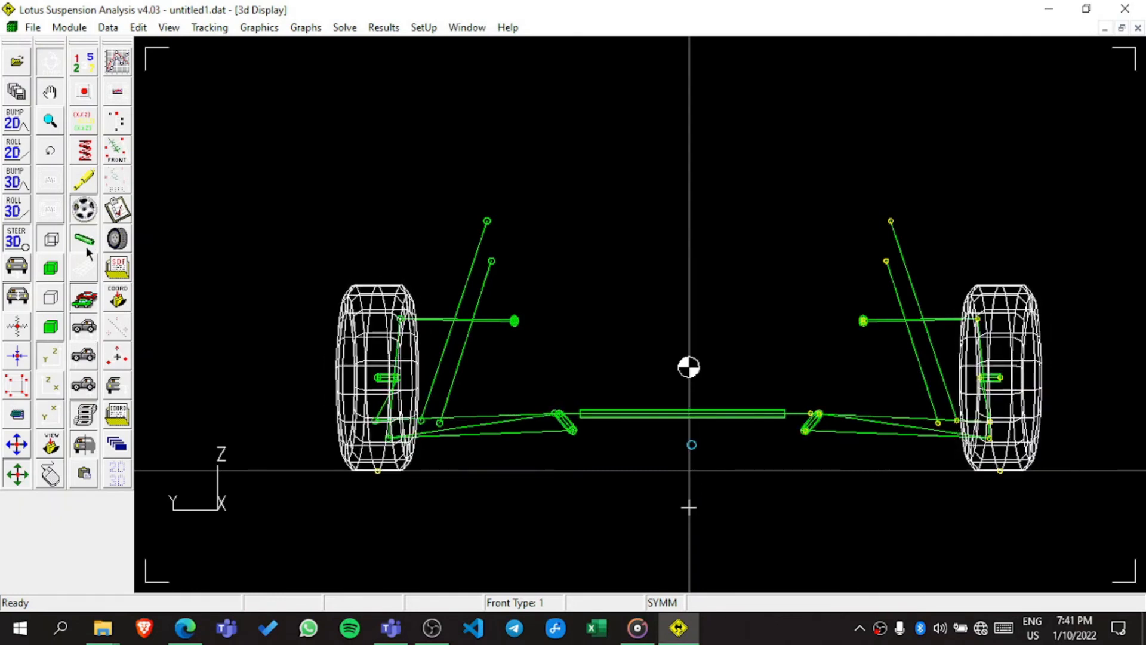
pyautogui.click(84, 242)
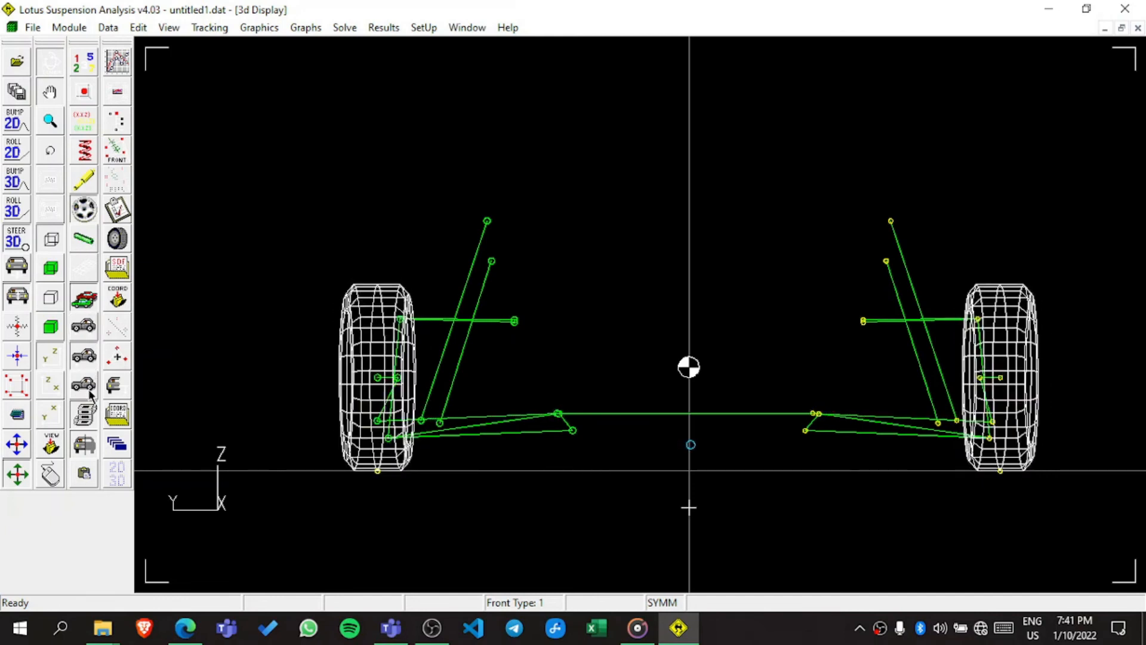
pyautogui.click(88, 434)
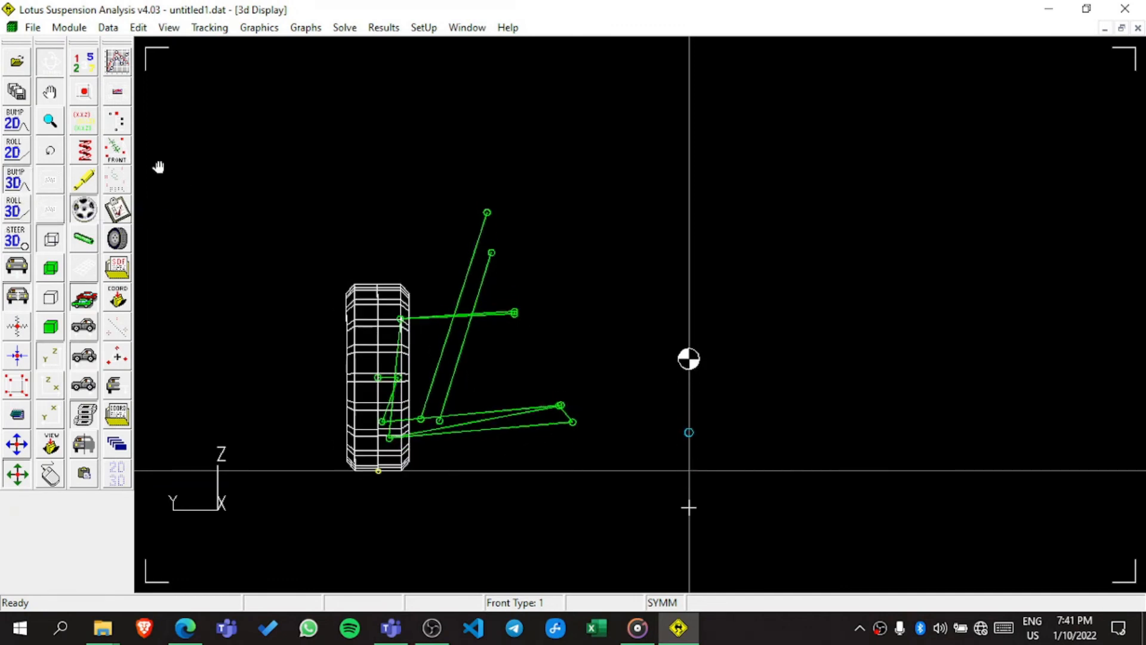
# - Examine the front suspension's Point 1 data in an enlarged Model Properties window and close it
pyautogui.click(125, 129)
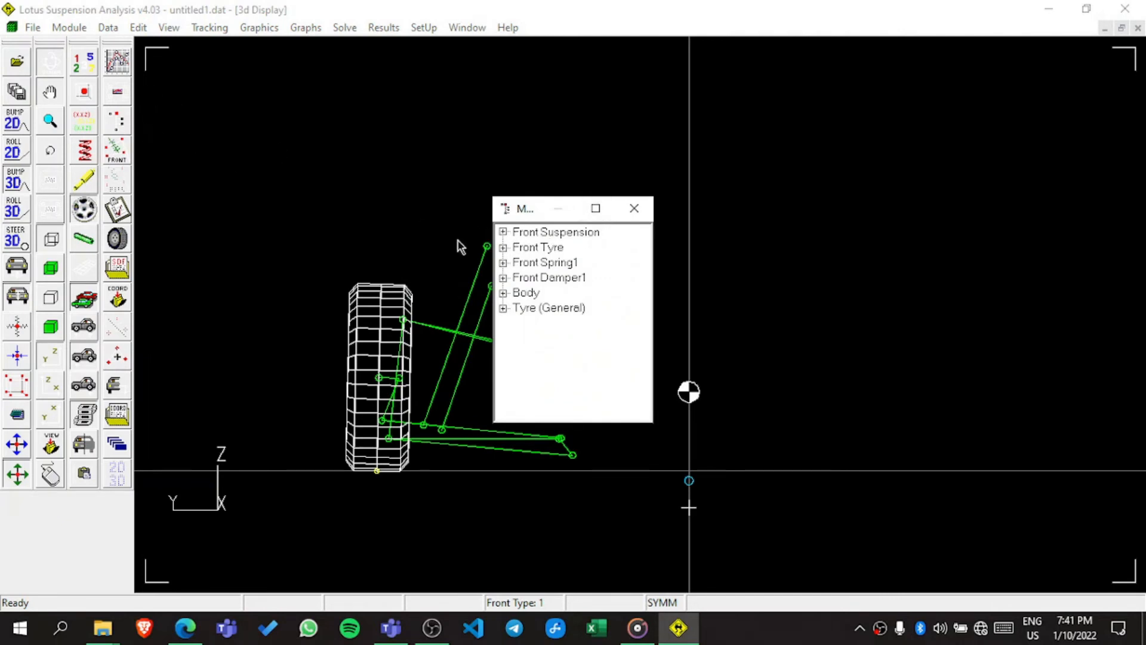
pyautogui.click(504, 233)
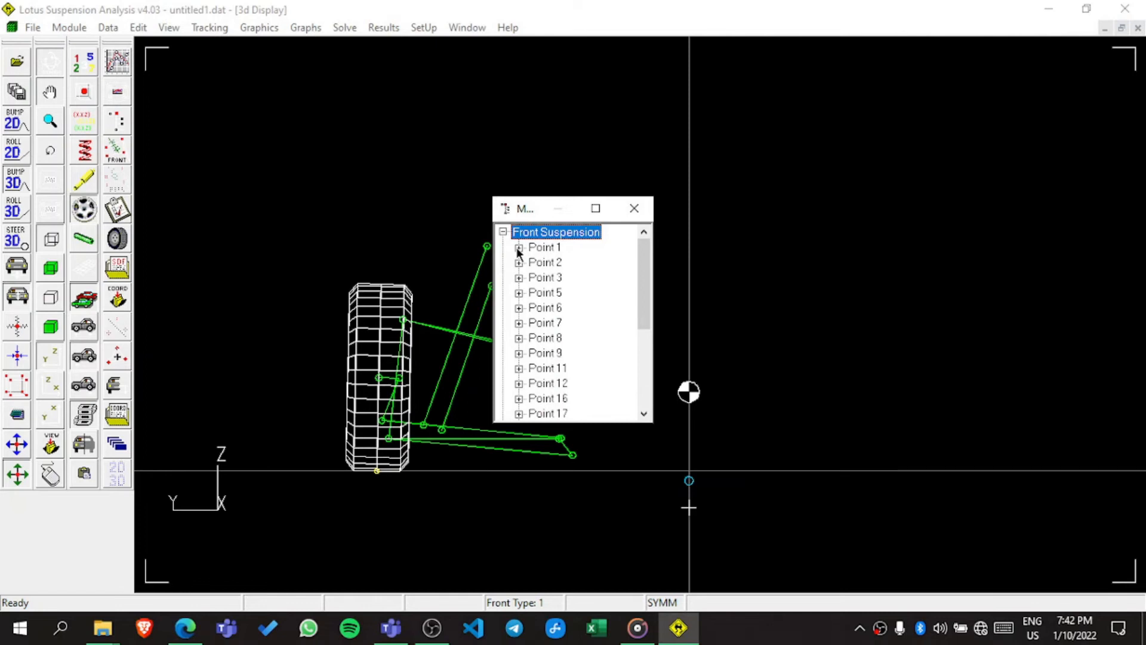
pyautogui.click(518, 248)
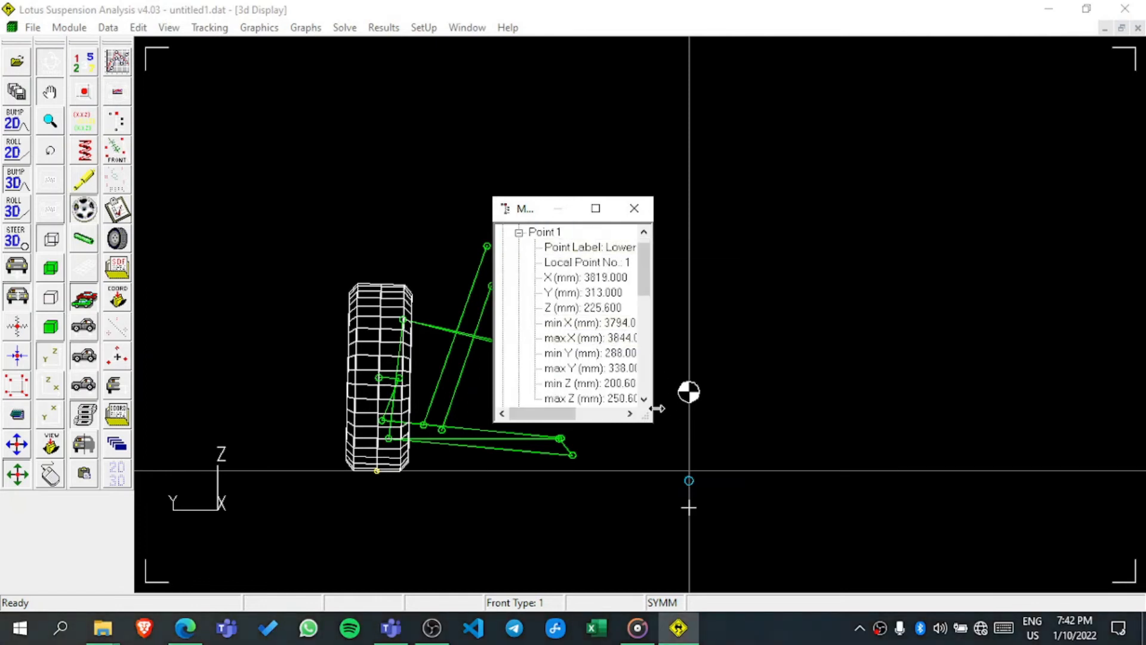
pyautogui.moveTo(658, 408); pyautogui.dragTo(950, 445)
pyautogui.moveTo(654, 425); pyautogui.dragTo(649, 523)
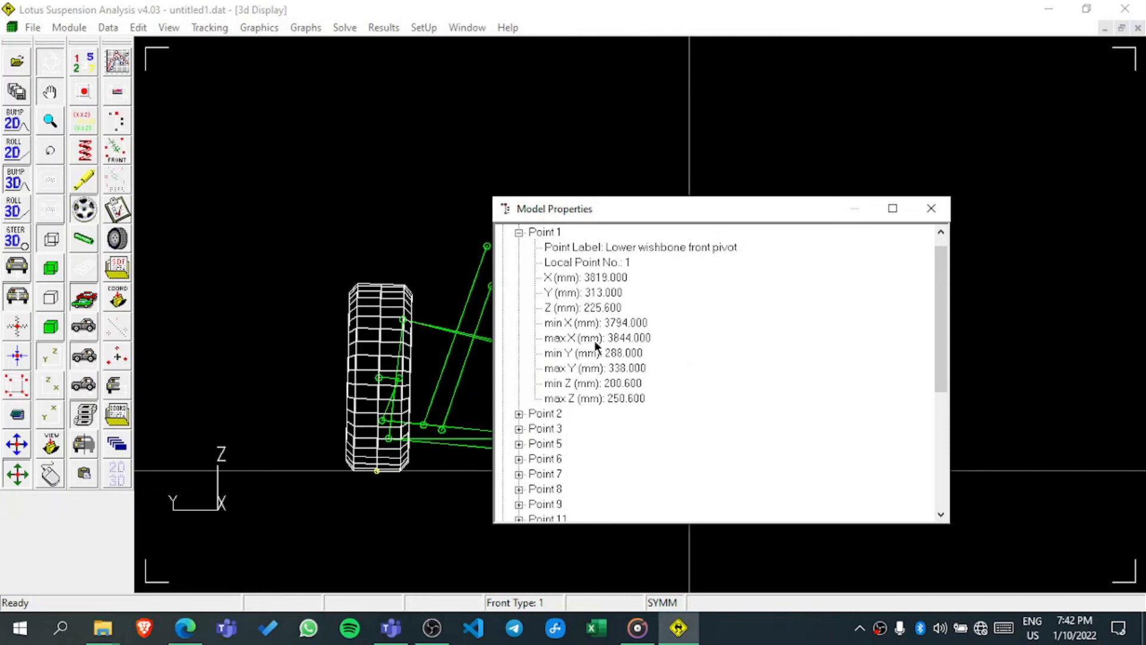
pyautogui.click(931, 208)
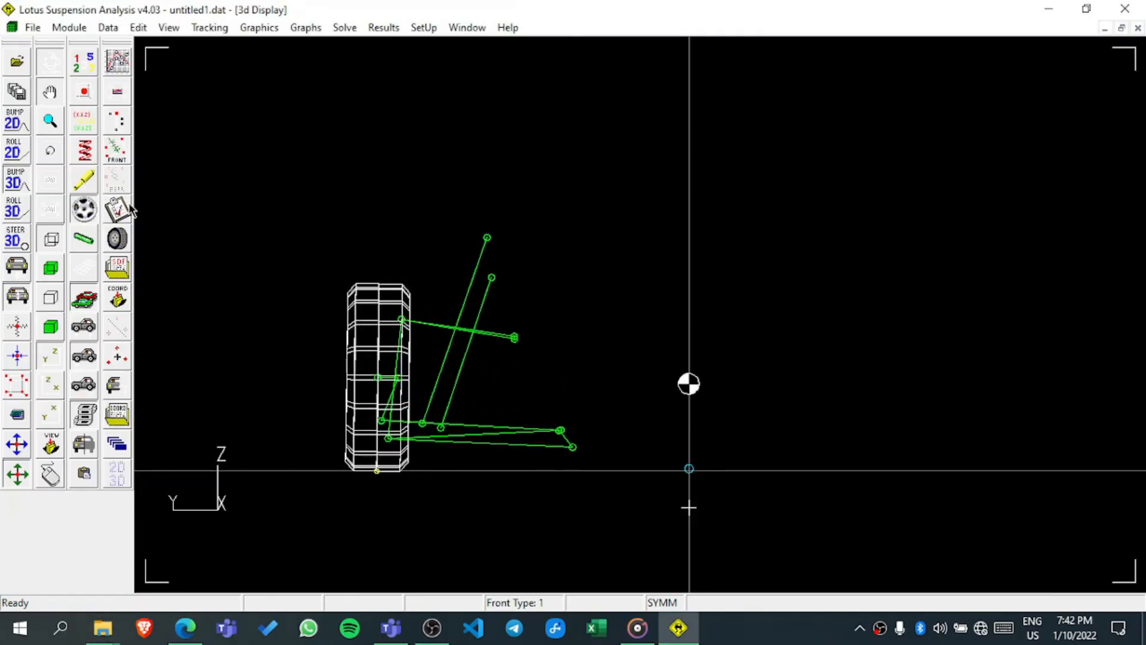
# - List the formatted SDF data and examine the point coordinates, static values and general data values
pyautogui.click(116, 269)
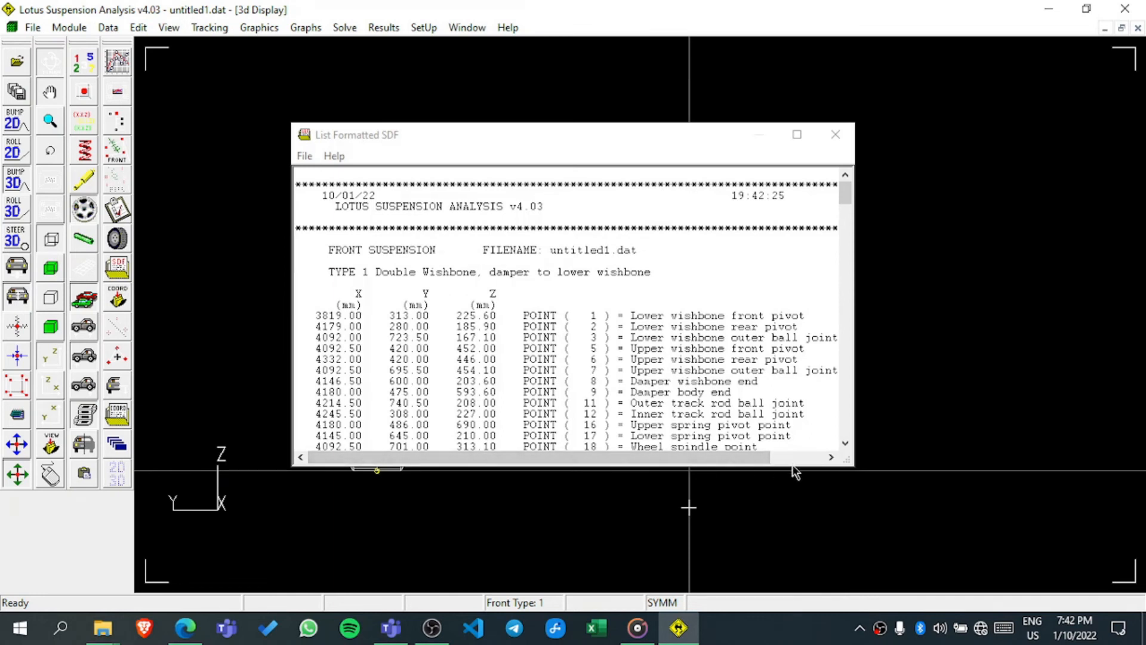
pyautogui.moveTo(794, 468); pyautogui.dragTo(795, 588)
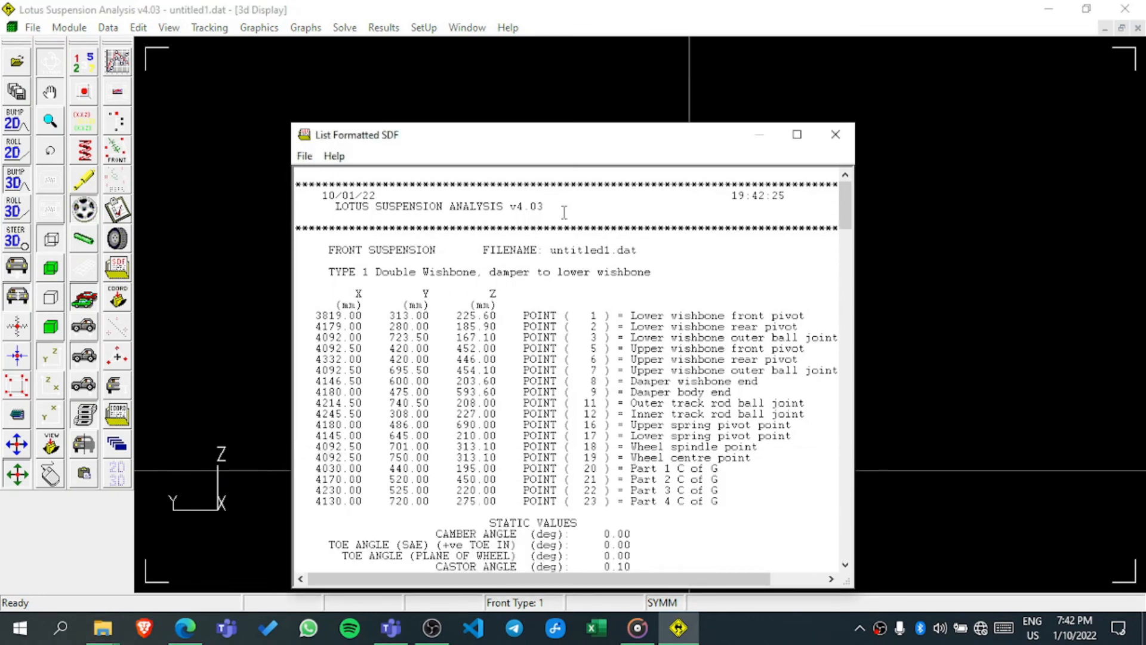
pyautogui.scroll(-1, 564, 212)
pyautogui.scroll(-6, 489, 271)
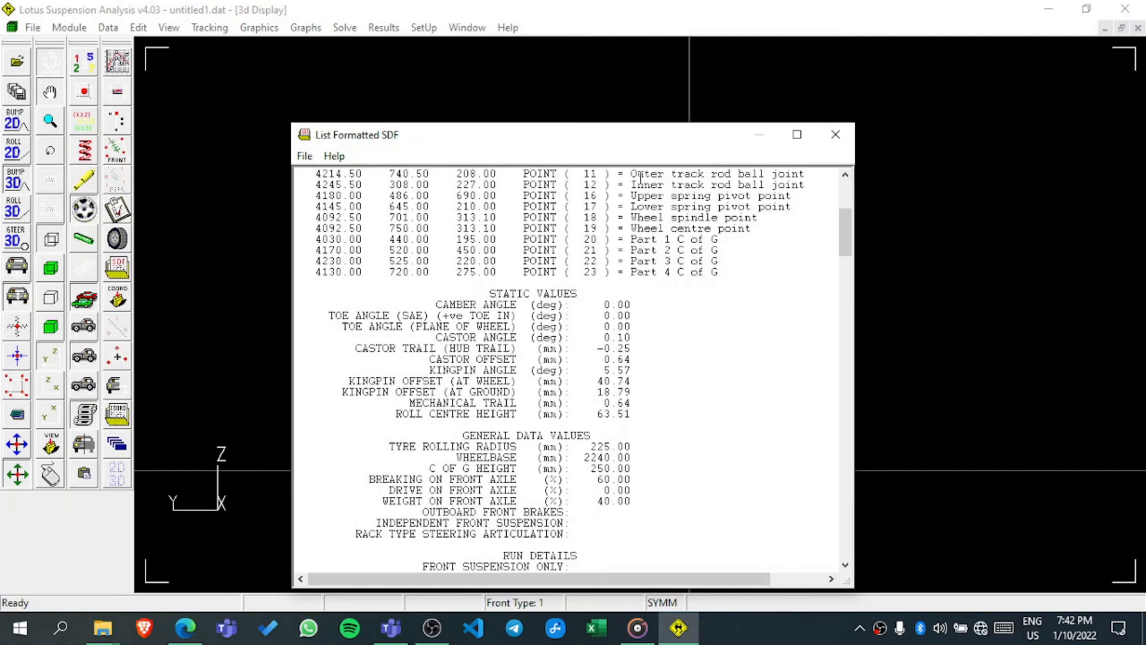
pyautogui.moveTo(673, 142); pyautogui.dragTo(854, 107)
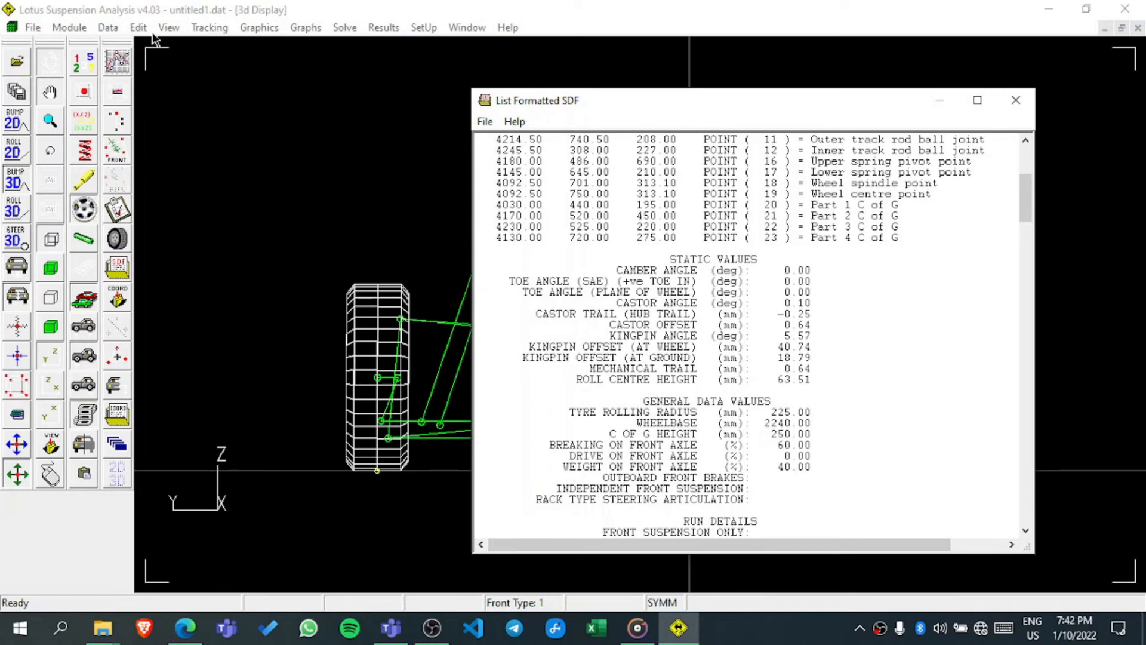
pyautogui.click(1015, 100)
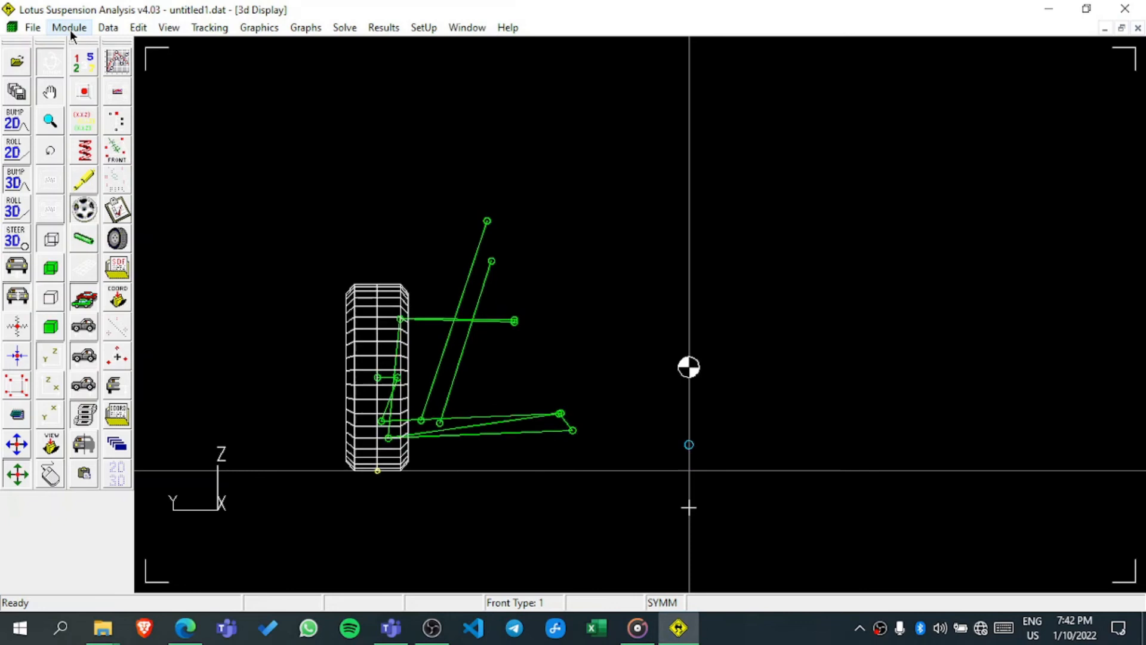
# - Examine the centre of gravity mass properties of the front parts, including Point 21 and Point 23, and close the dialog
pyautogui.click(57, 29)
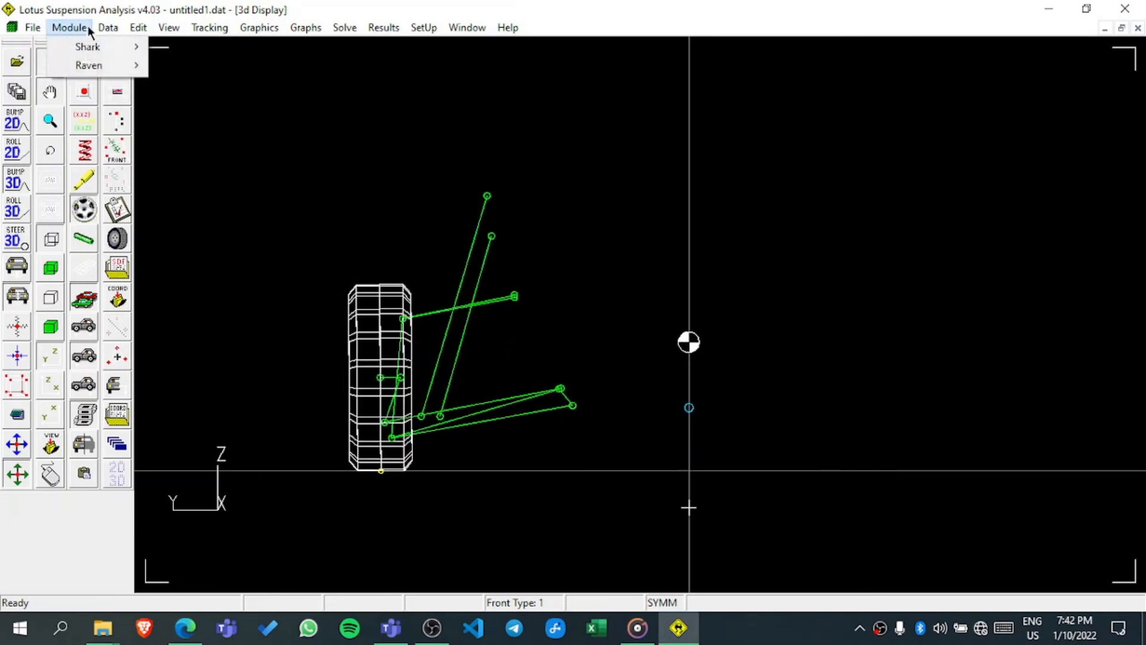
pyautogui.moveTo(104, 31)
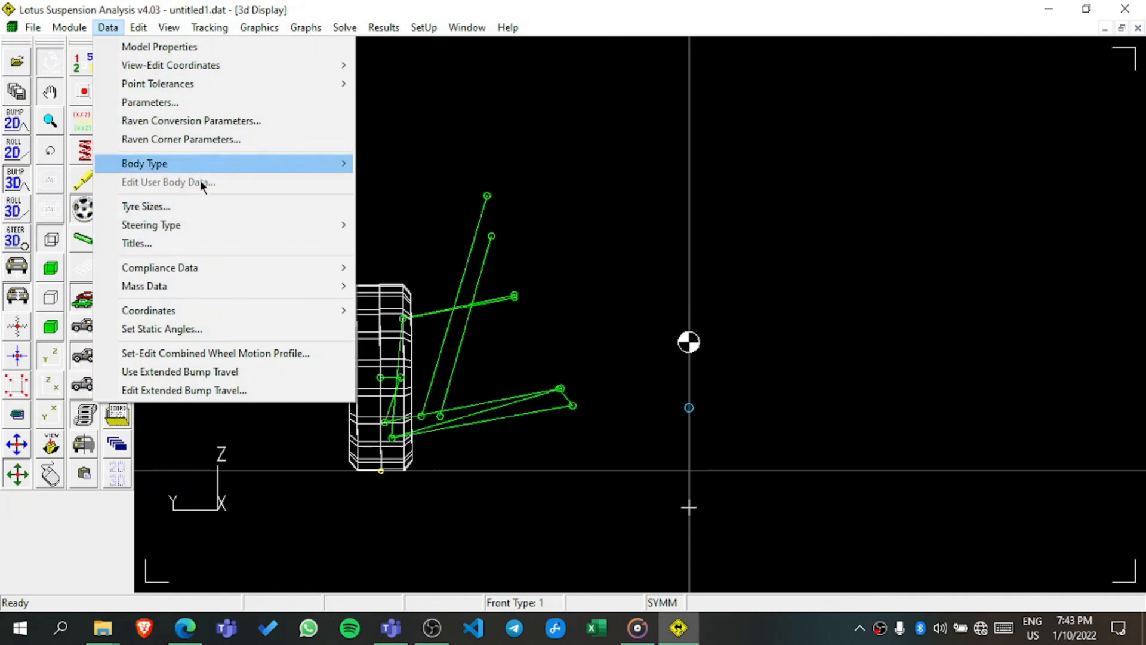
pyautogui.moveTo(198, 289)
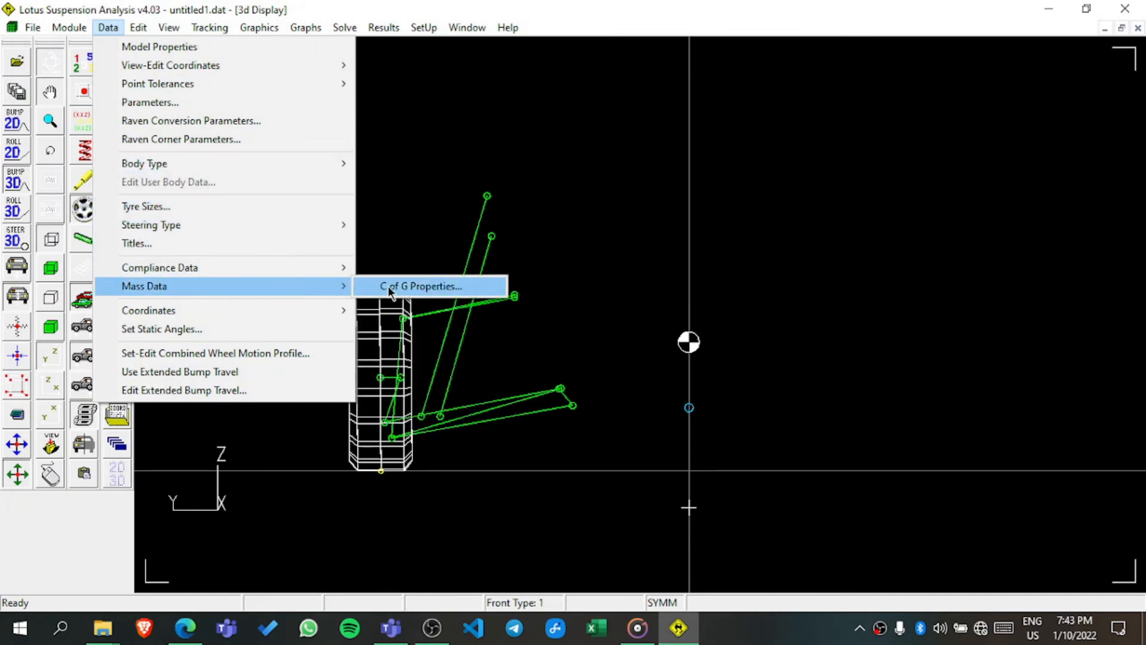
pyautogui.click(412, 287)
pyautogui.click(479, 104)
pyautogui.click(490, 122)
pyautogui.click(503, 107)
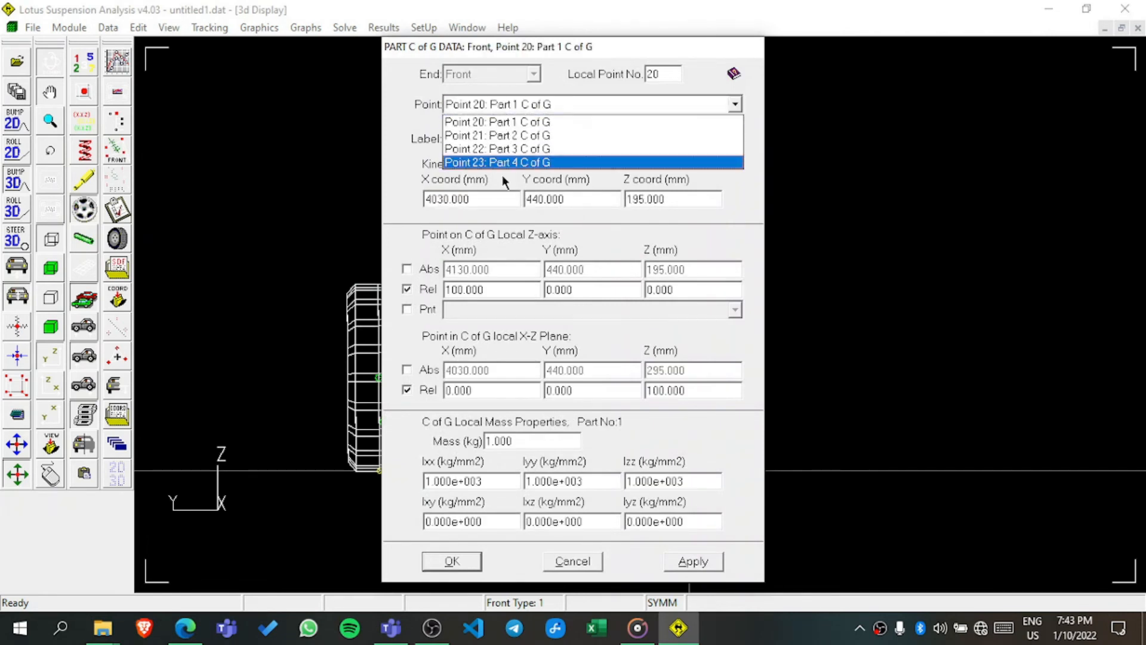
pyautogui.click(505, 135)
pyautogui.click(514, 105)
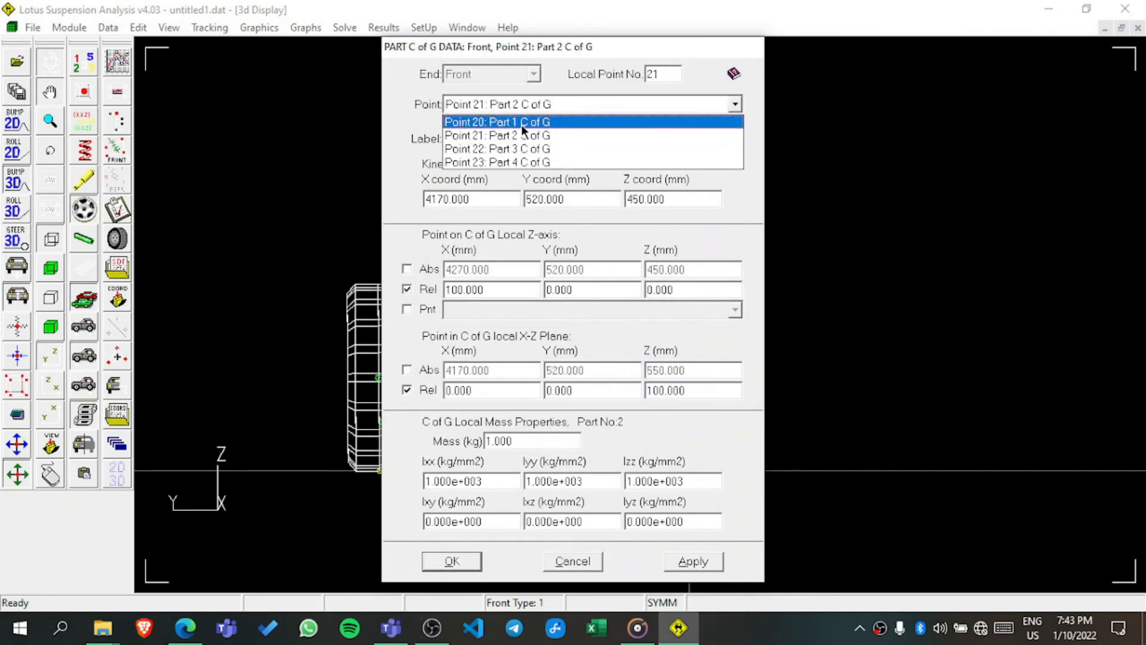
pyautogui.click(521, 162)
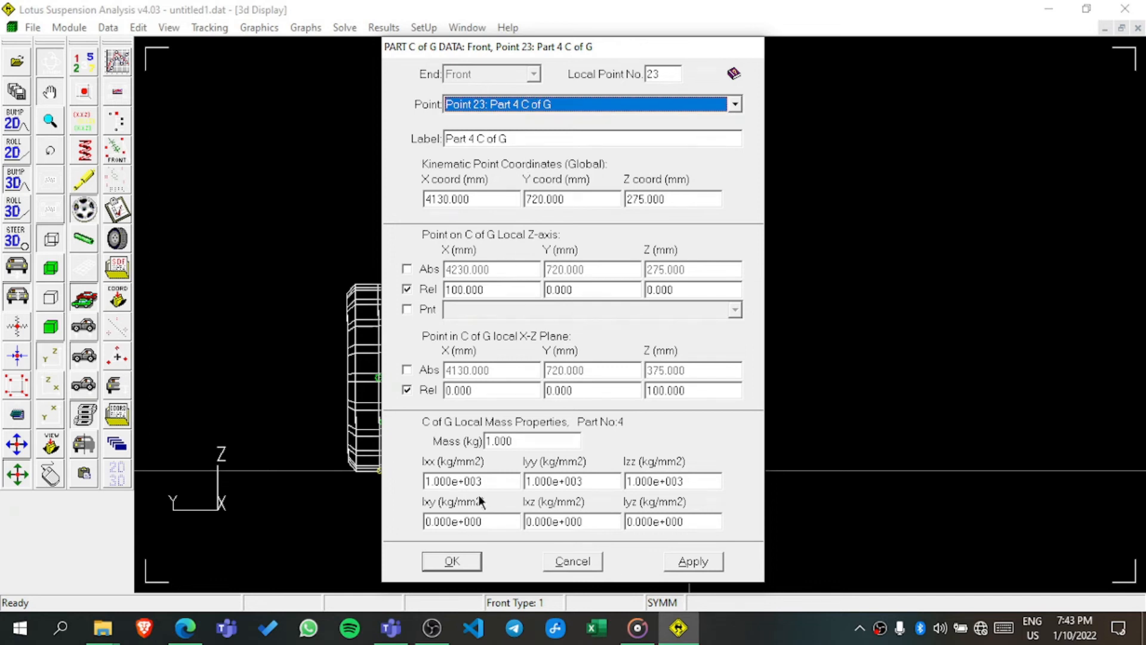
pyautogui.click(463, 566)
# - Review the 3D spring properties in the compliance data and close them without changes
pyautogui.click(108, 27)
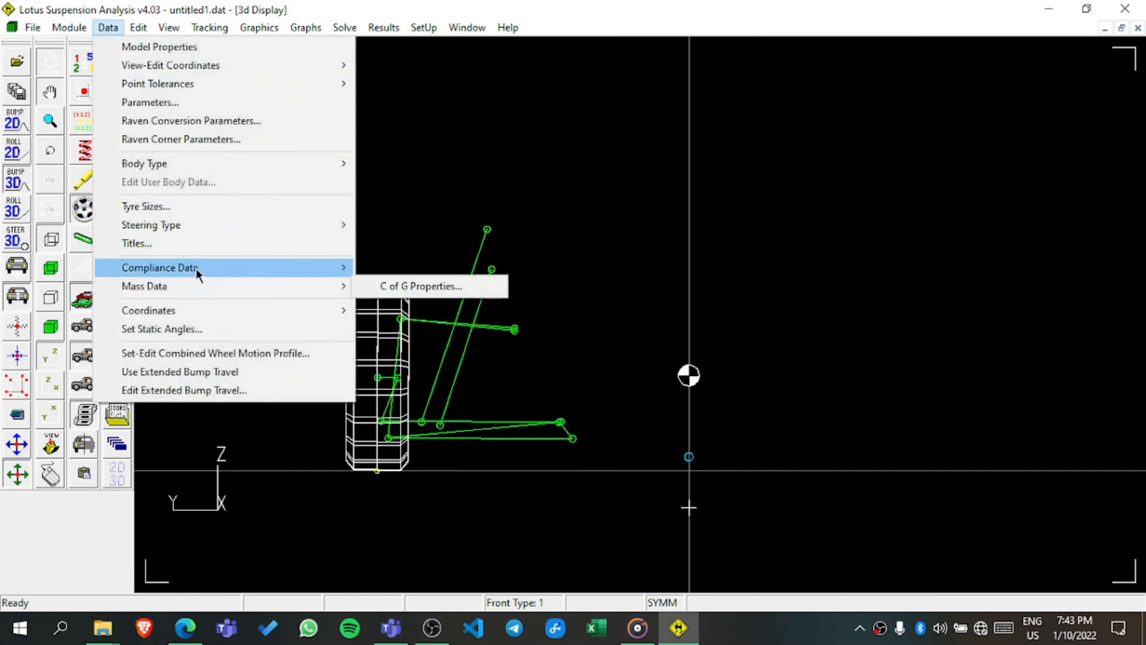
pyautogui.moveTo(284, 270)
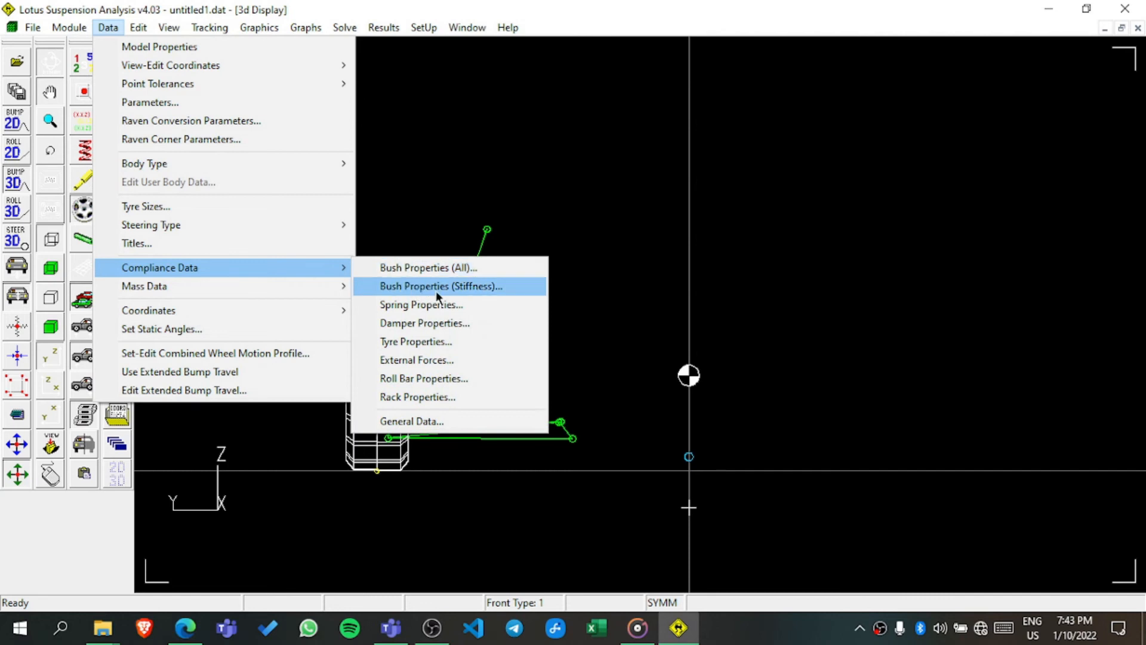
pyautogui.click(438, 306)
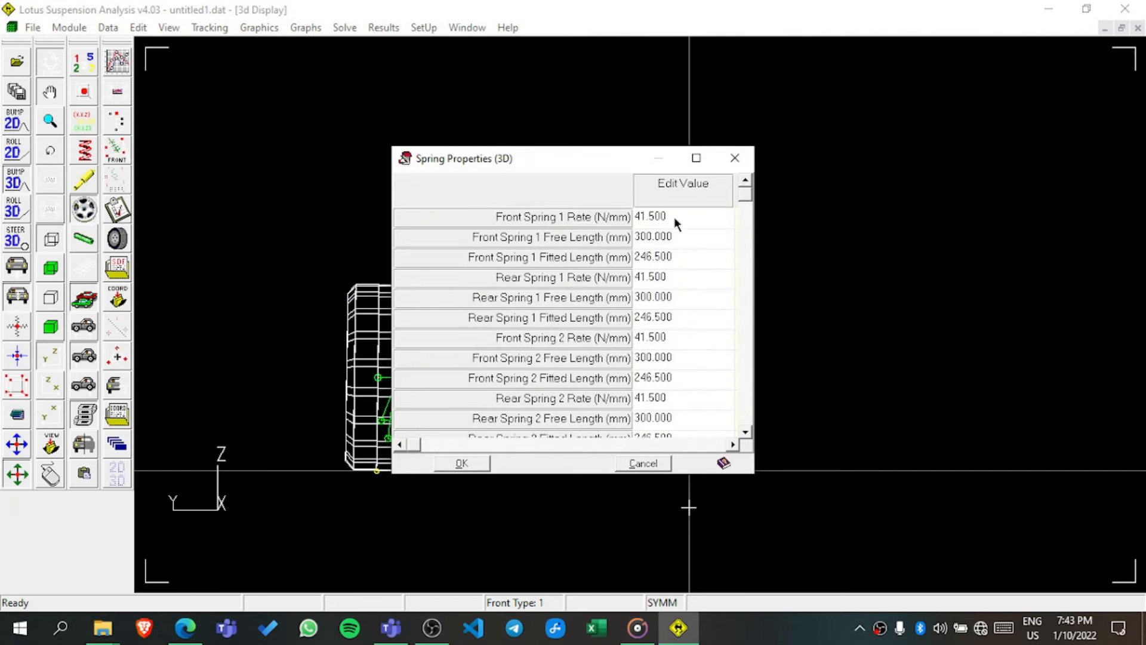
pyautogui.click(463, 460)
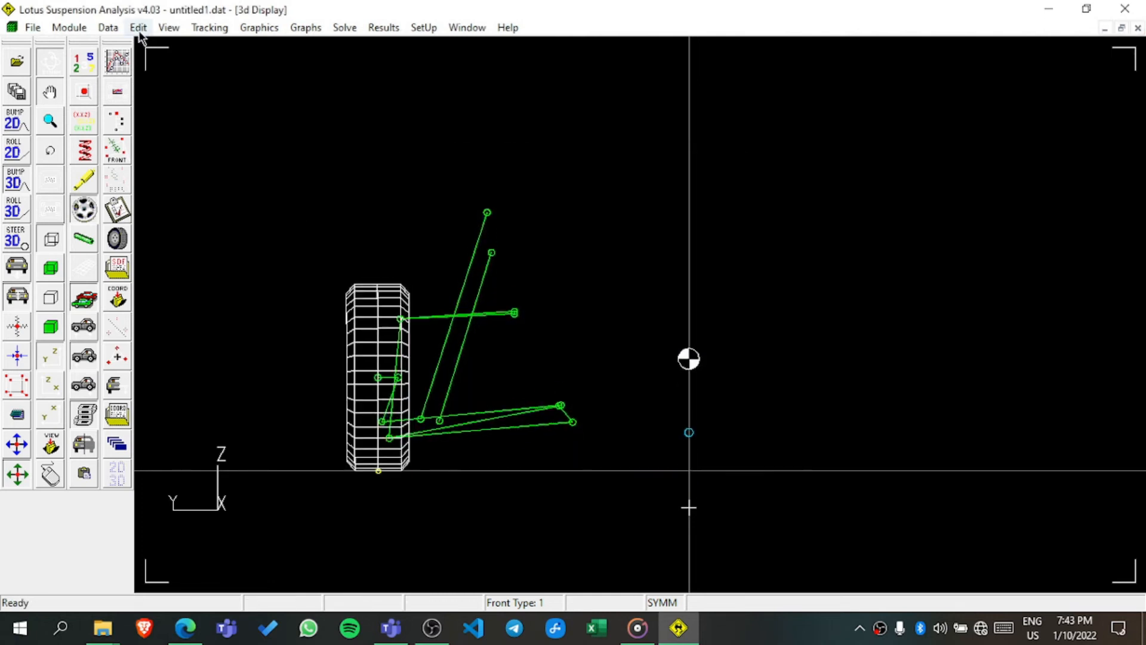
# - Review the front static toe and camber settings, cancel out, and check the 3D parameters
pyautogui.click(109, 28)
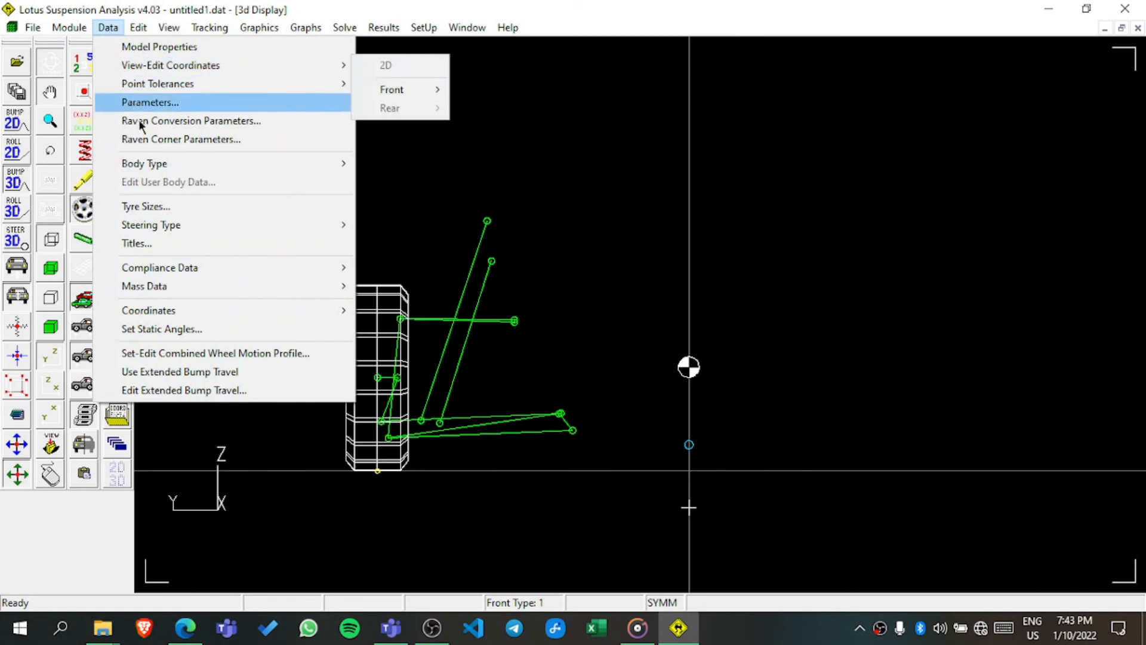
pyautogui.moveTo(277, 268)
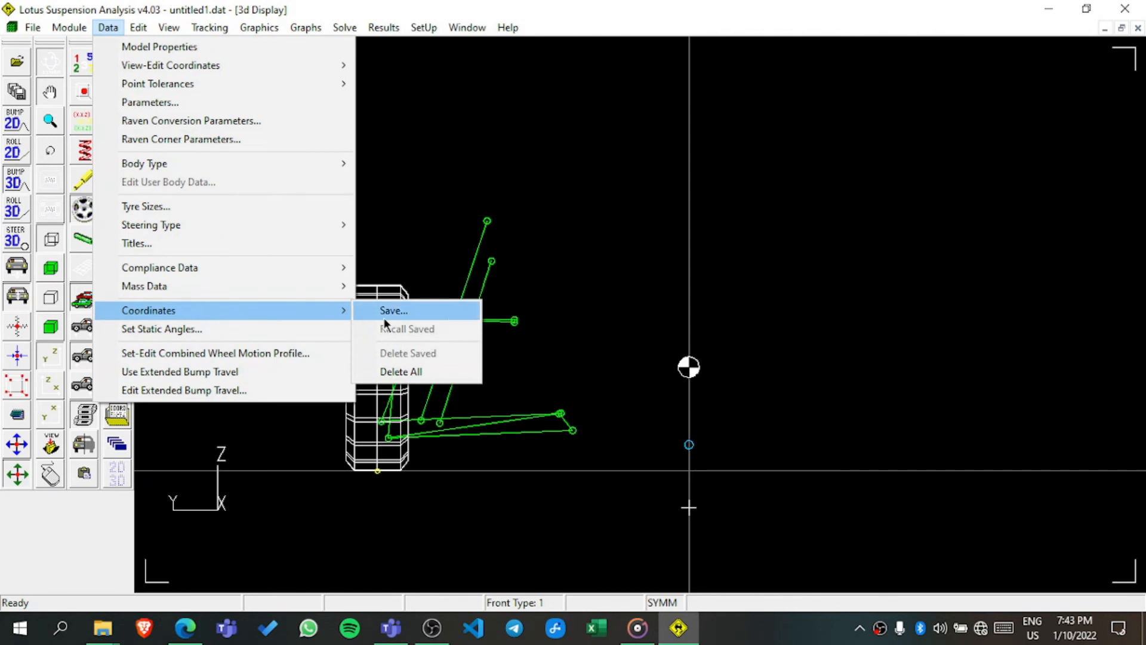
pyautogui.click(179, 329)
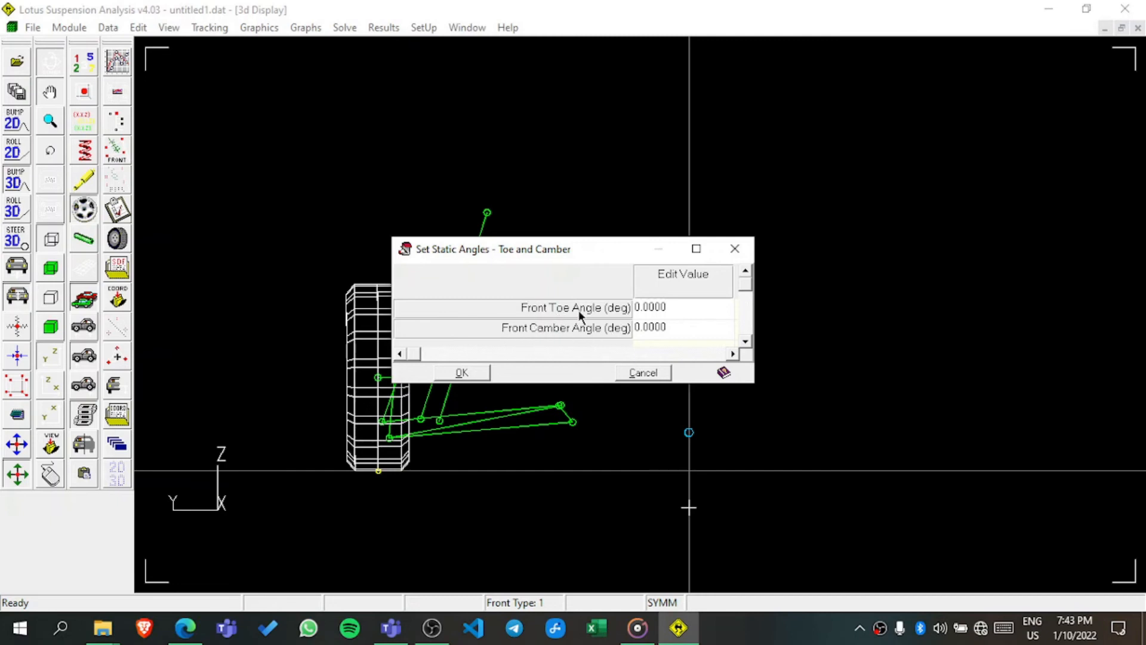
pyautogui.moveTo(570, 258); pyautogui.dragTo(821, 138)
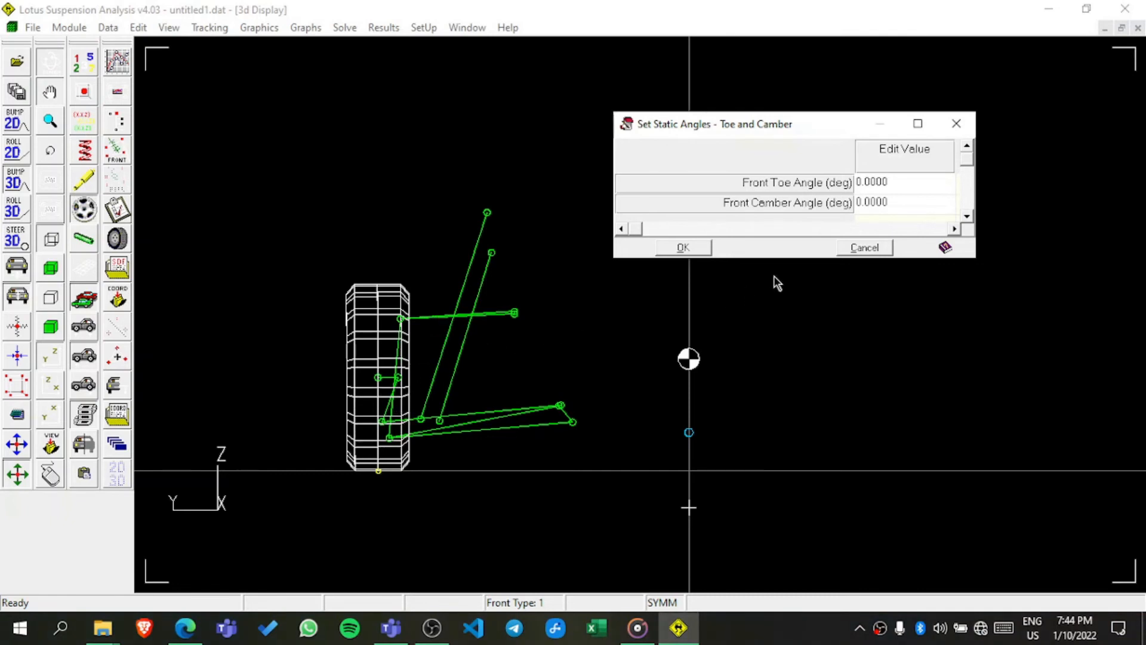
pyautogui.click(845, 251)
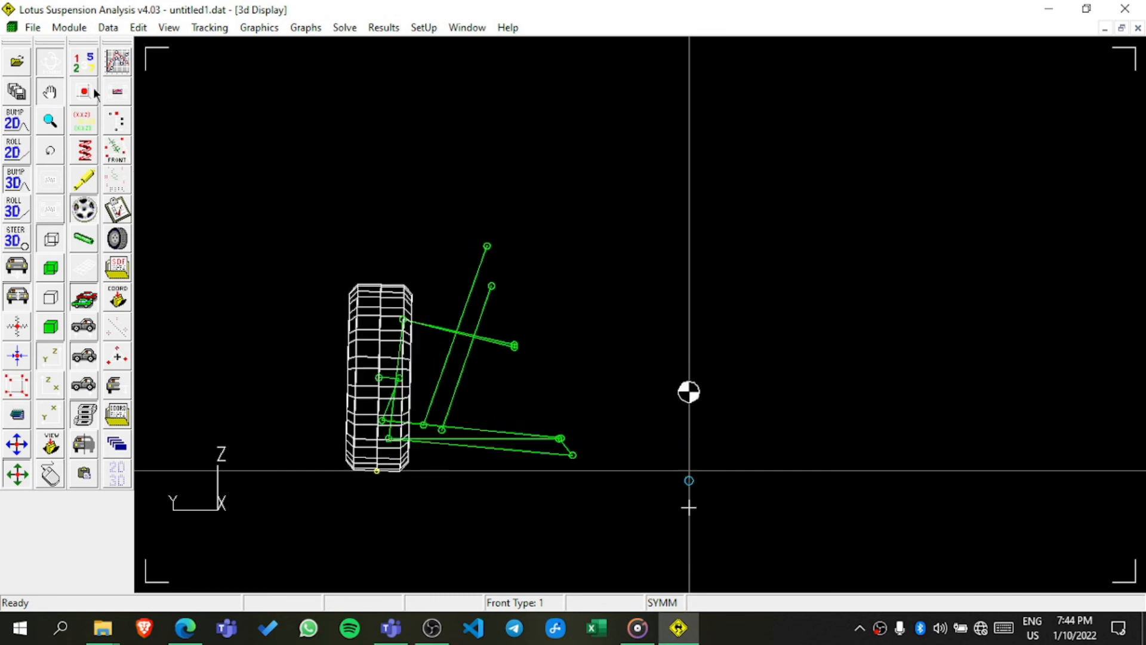
pyautogui.click(118, 215)
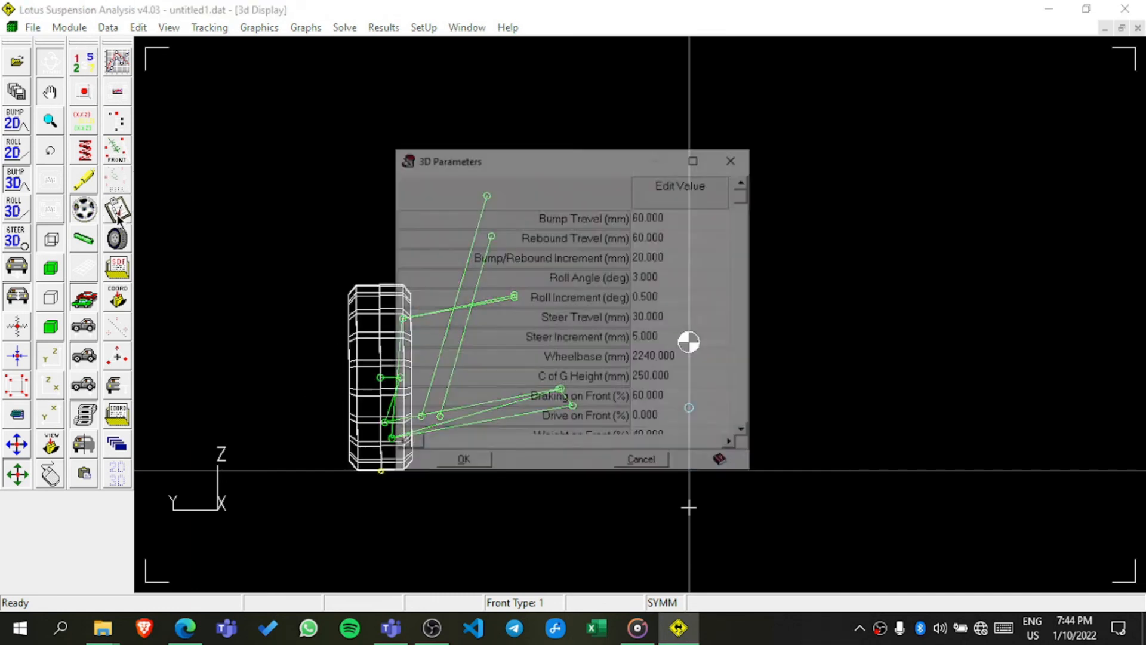
pyautogui.click(463, 463)
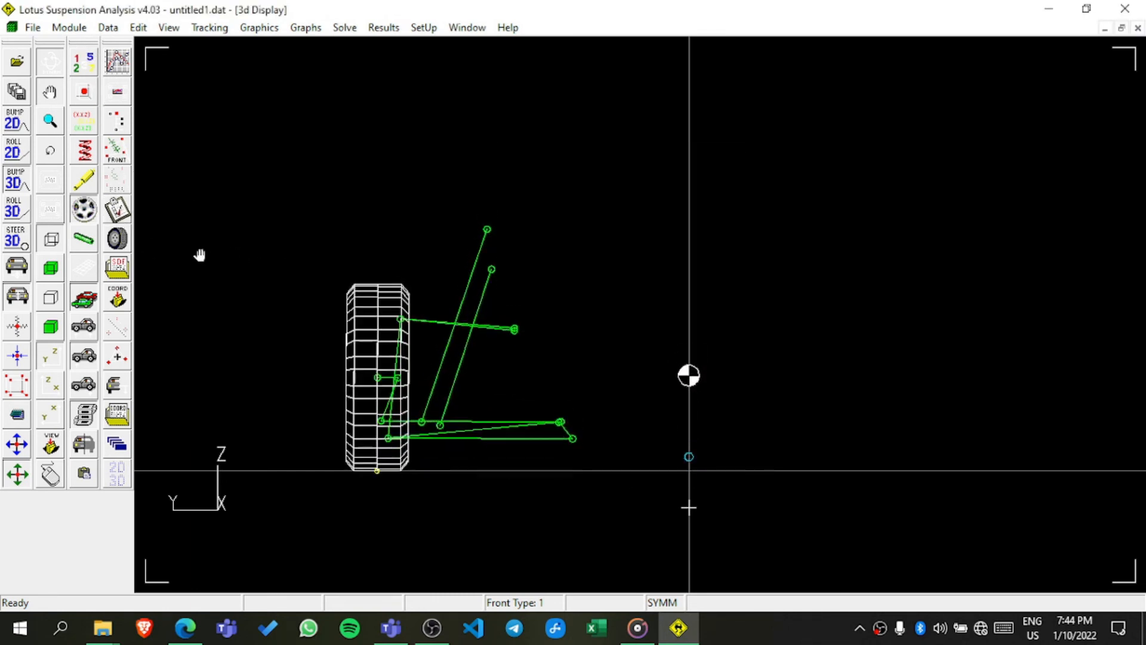
# - List the formatted SDF data again and highlight the castor trail (hub trail) line in the static values
pyautogui.click(125, 271)
pyautogui.scroll(-9, 574, 298)
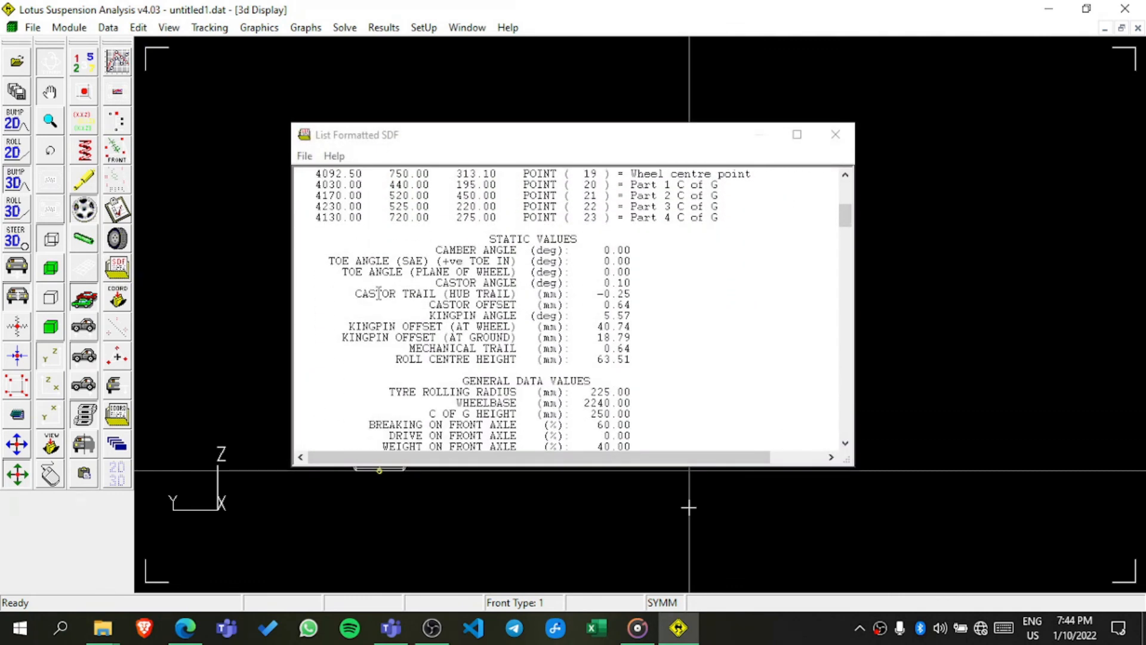
pyautogui.click(344, 290)
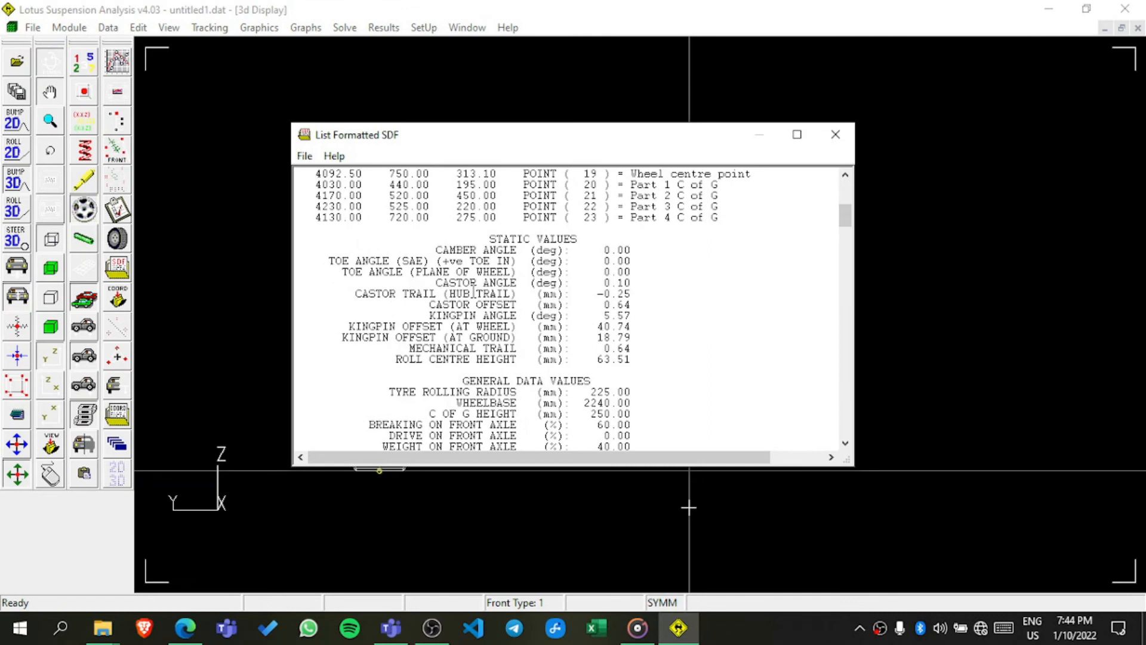
pyautogui.moveTo(630, 293); pyautogui.dragTo(353, 291)
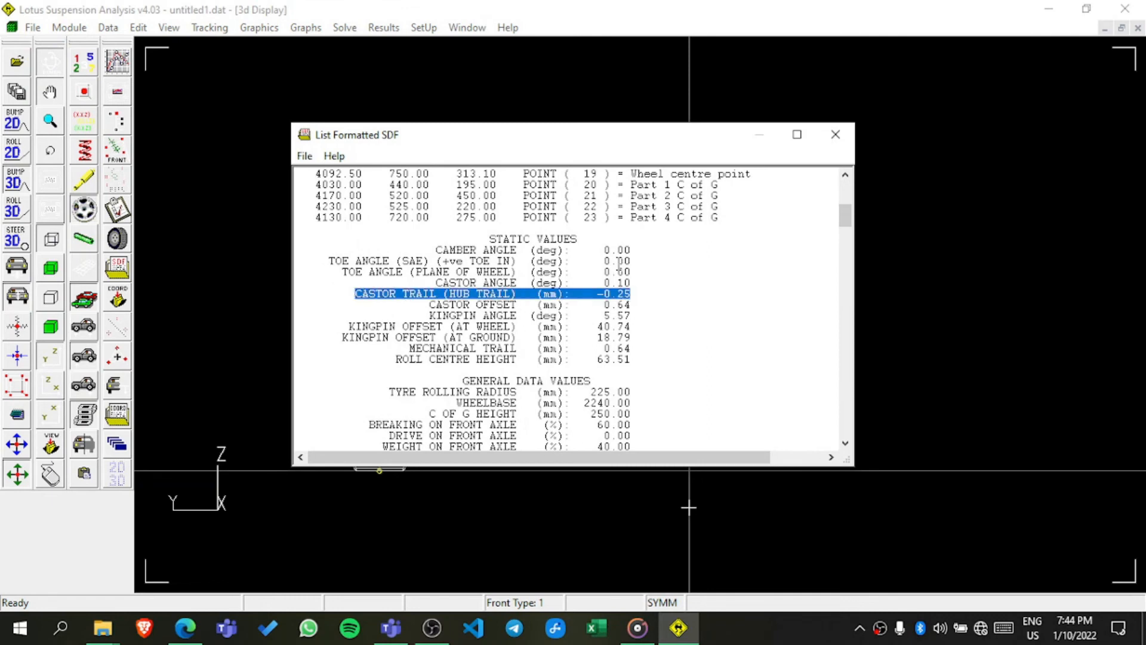
# - Highlight the castor angle line in the static values of the formatted SDF listing and close the listing
pyautogui.click(428, 308)
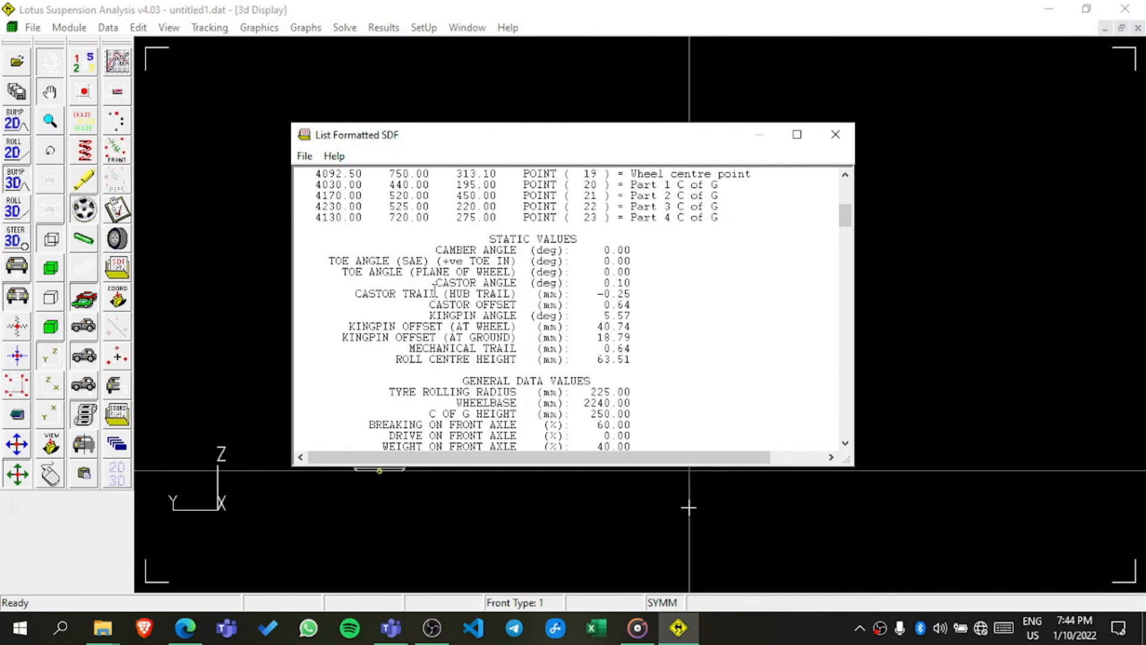
pyautogui.moveTo(467, 283); pyautogui.dragTo(618, 287)
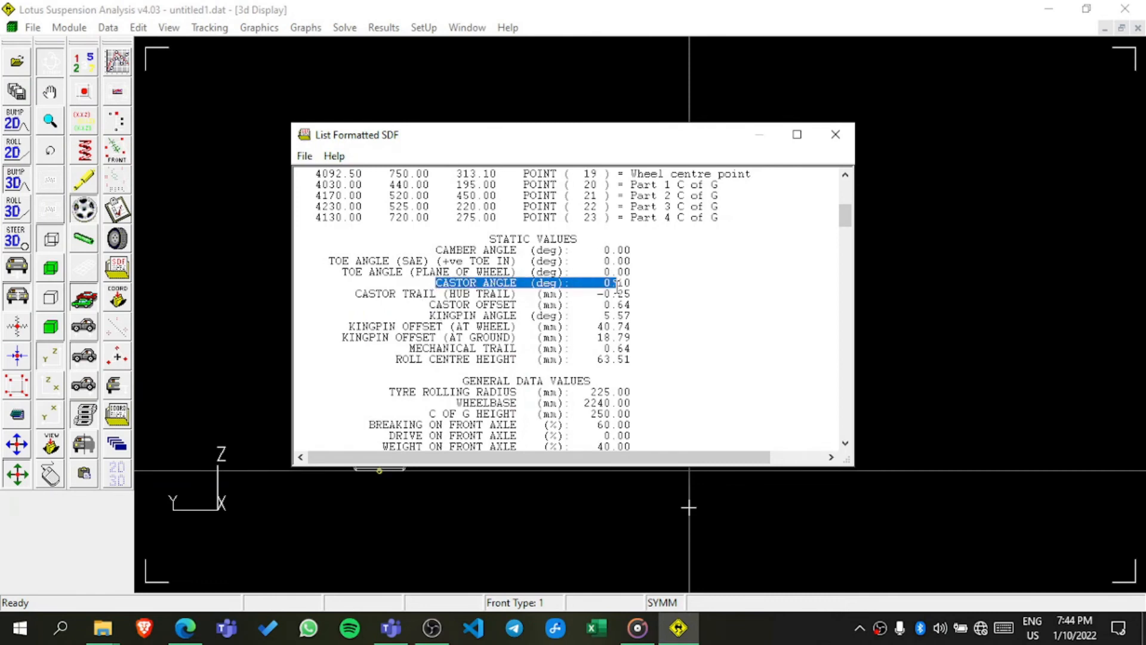
pyautogui.click(651, 285)
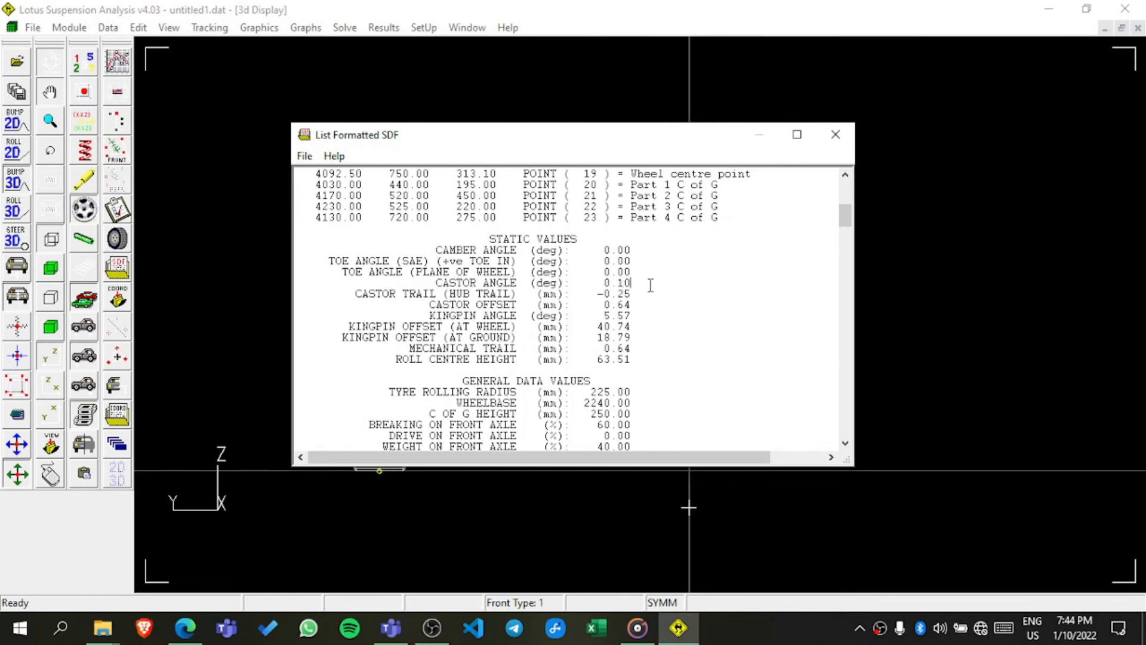
pyautogui.moveTo(648, 285); pyautogui.dragTo(434, 276)
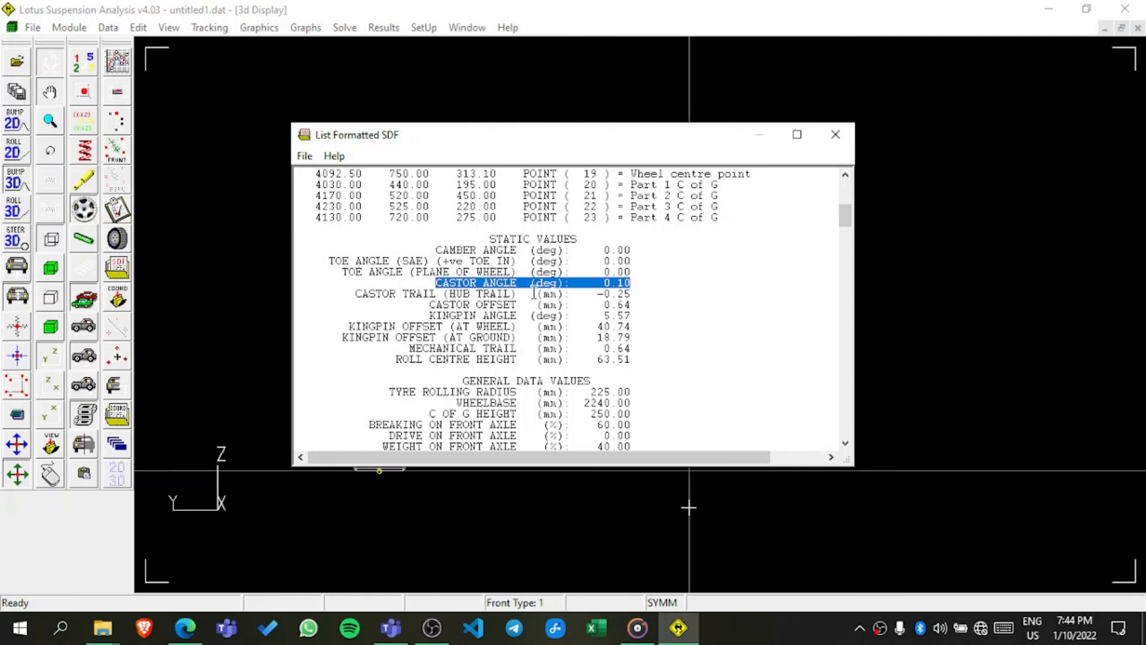
pyautogui.moveTo(631, 283); pyautogui.dragTo(430, 286)
pyautogui.click(834, 135)
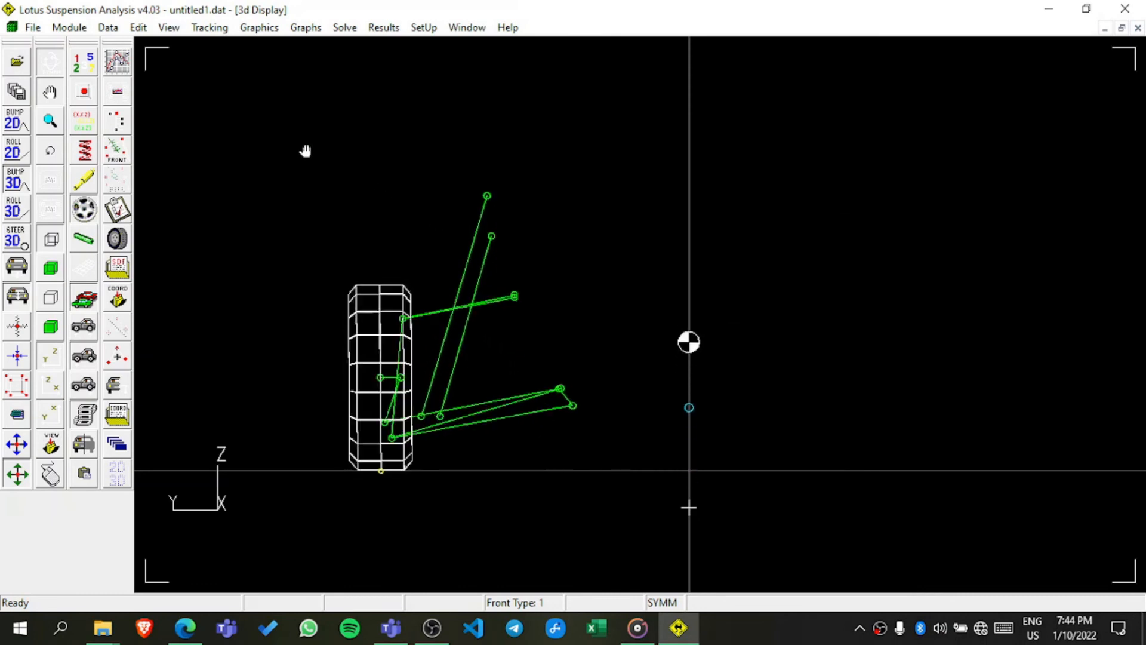
# - Review the forced-damped analysis frequency, step frequency and maximum frequency settings, and close the dialog by accepting them
pyautogui.click(108, 28)
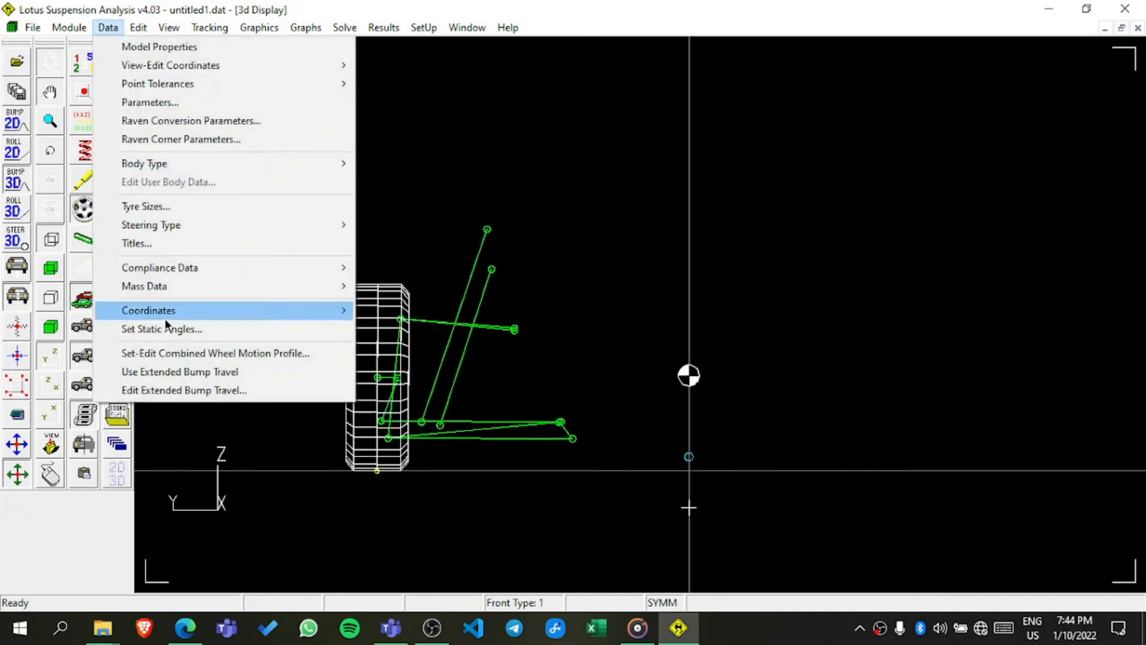
pyautogui.moveTo(213, 159)
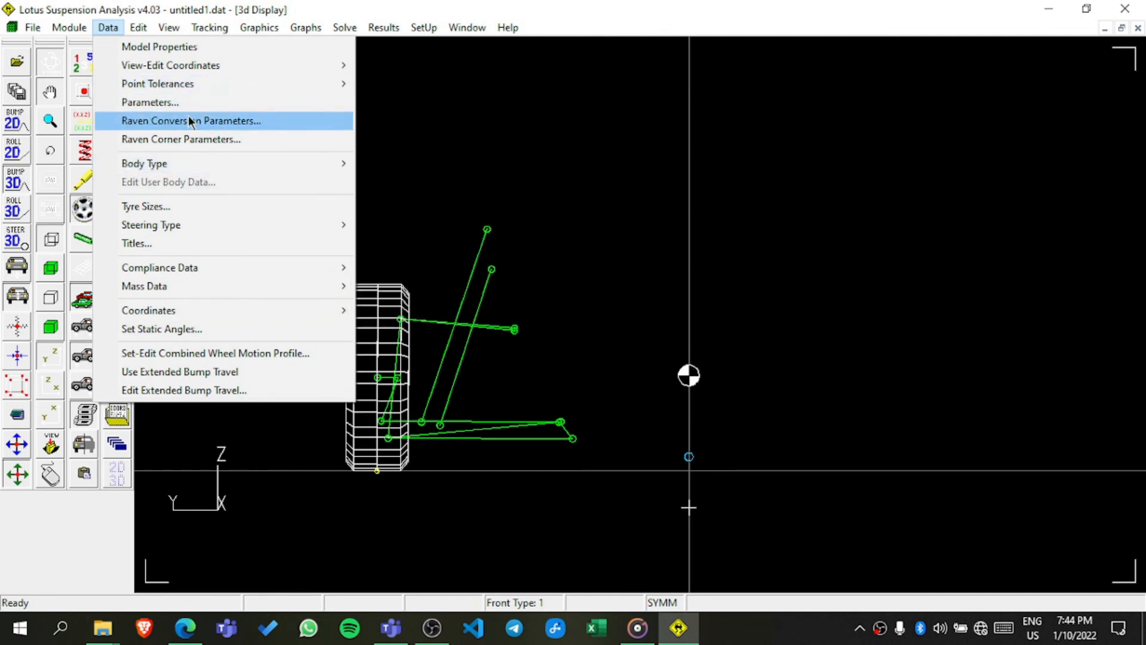
pyautogui.moveTo(131, 28)
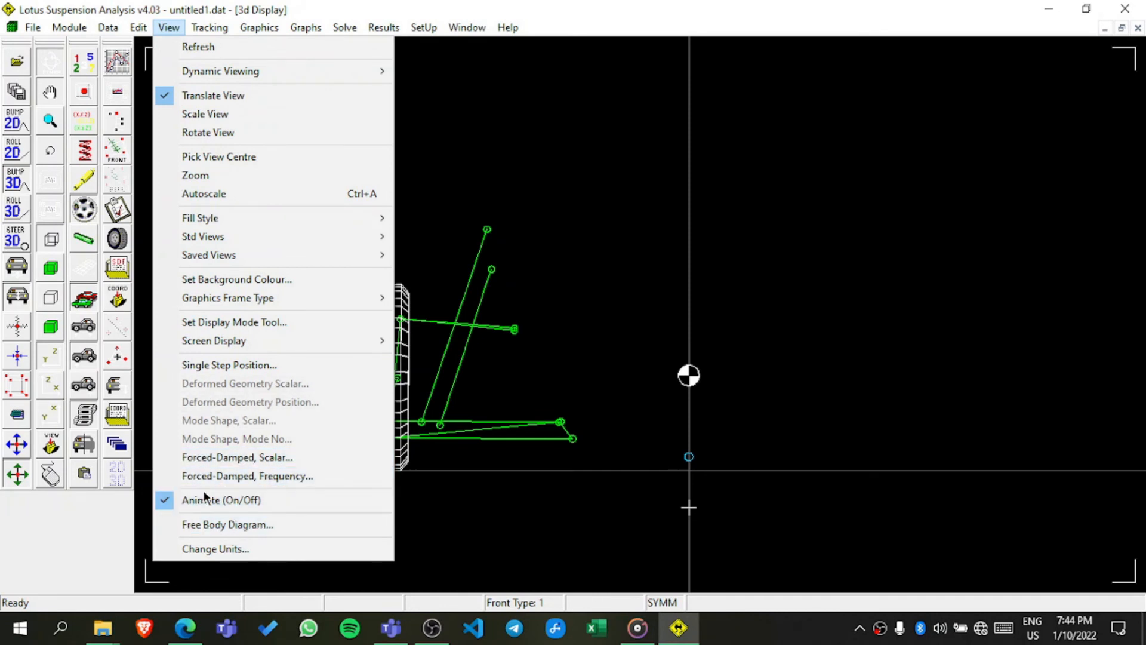
pyautogui.click(212, 473)
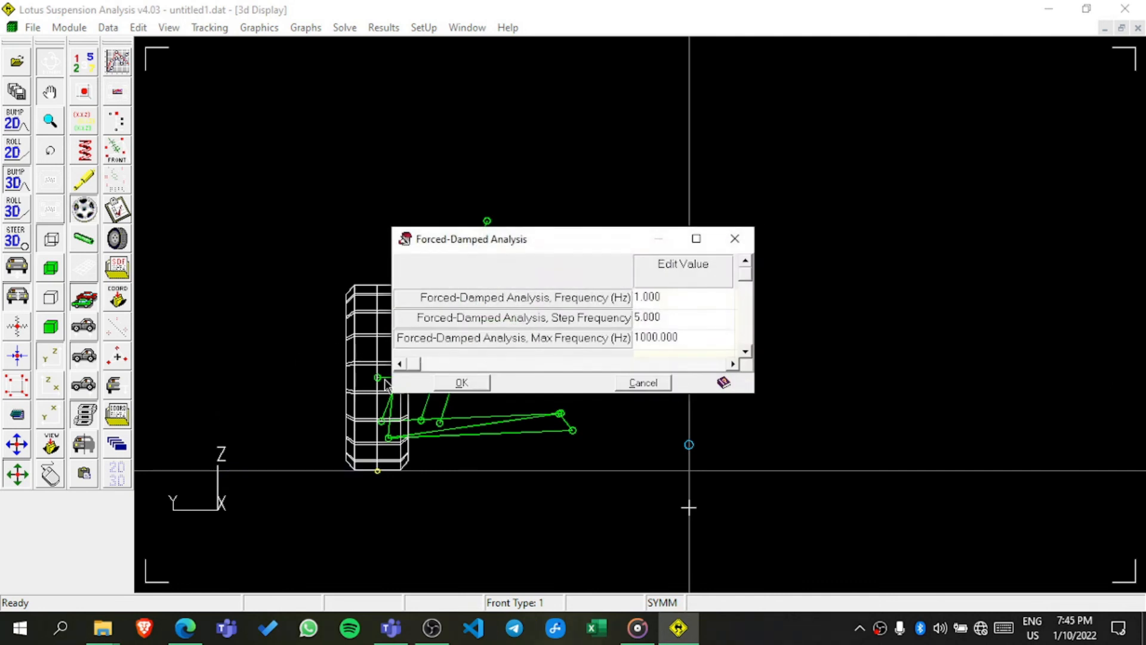
pyautogui.click(448, 381)
pyautogui.click(196, 29)
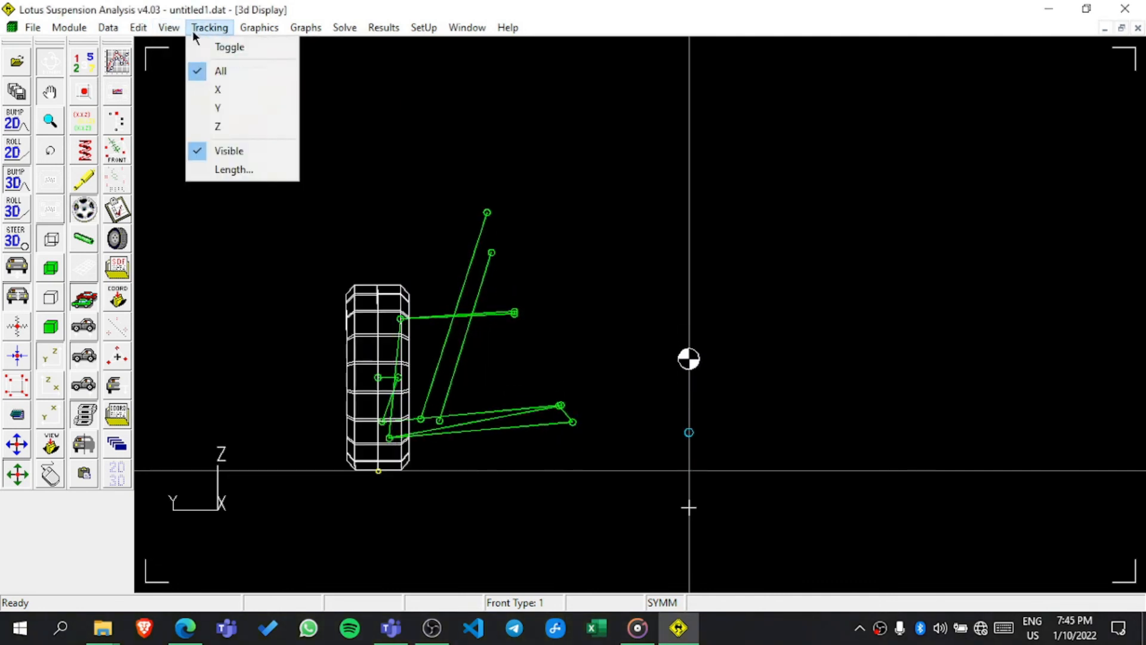
pyautogui.moveTo(169, 29)
pyautogui.moveTo(241, 30)
pyautogui.moveTo(286, 30)
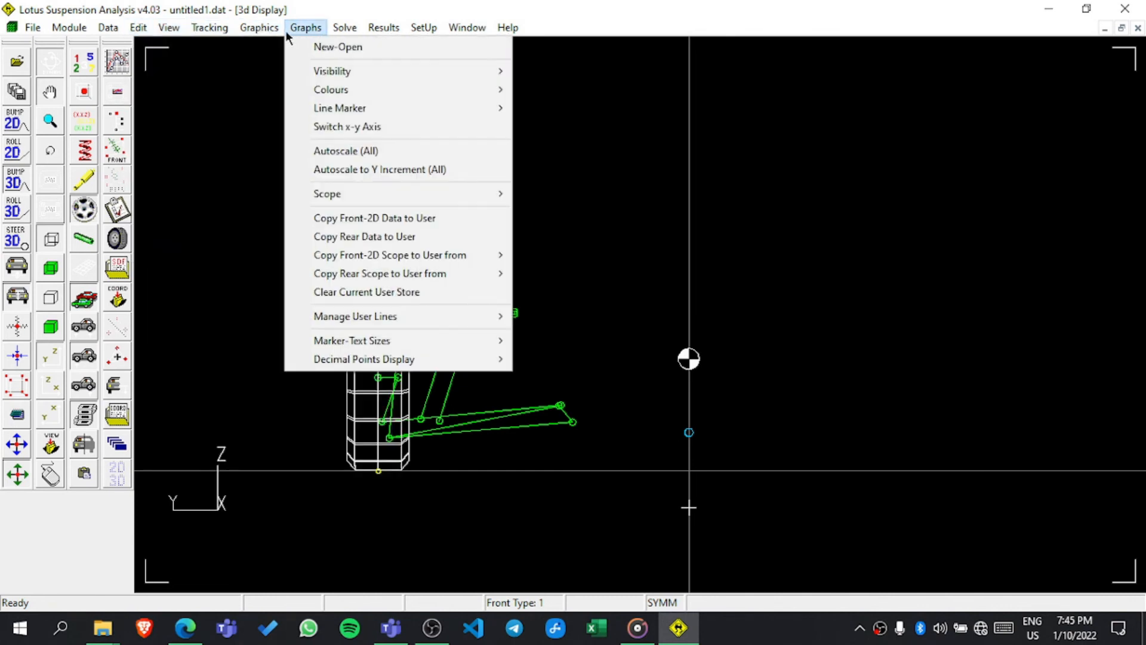
pyautogui.moveTo(345, 29)
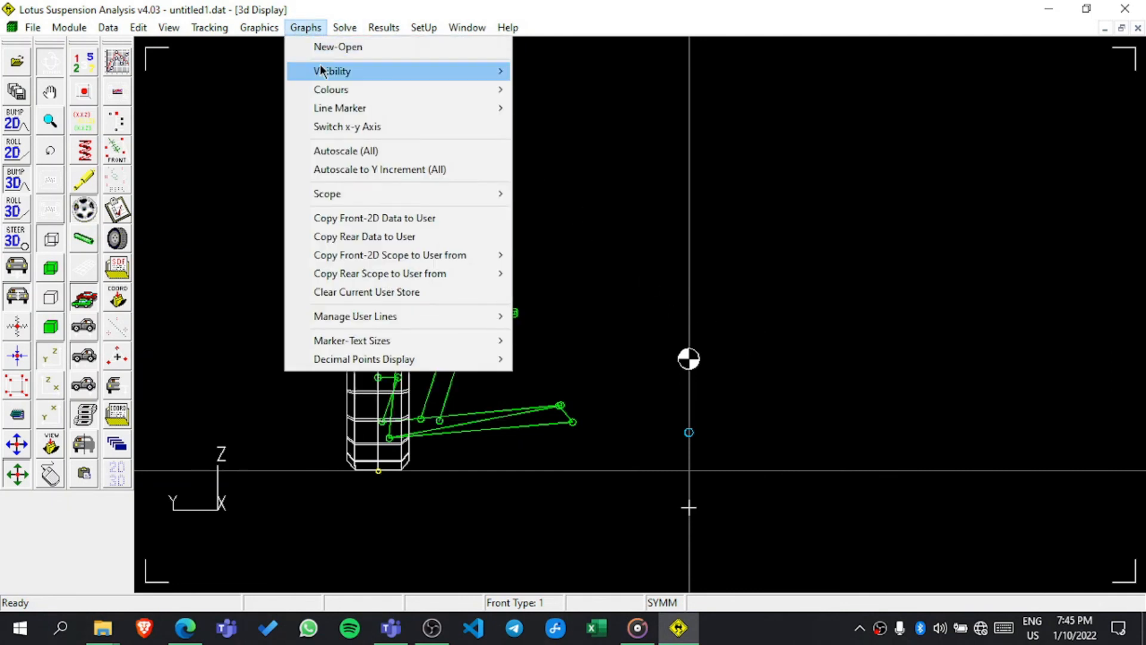
pyautogui.moveTo(501, 77)
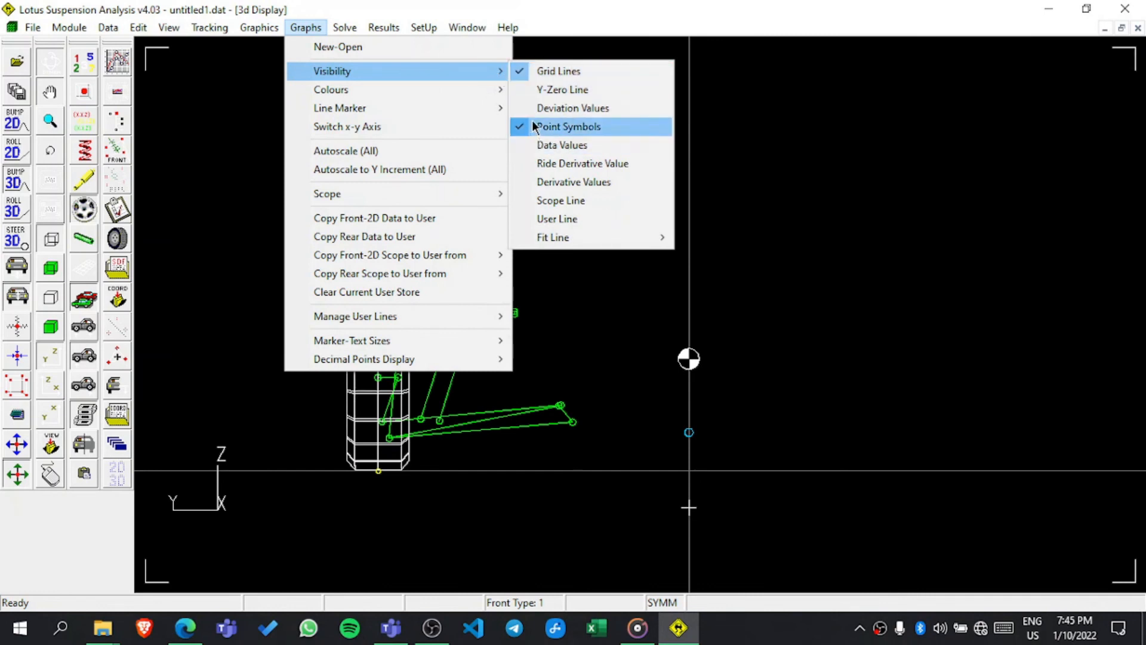
pyautogui.moveTo(460, 108)
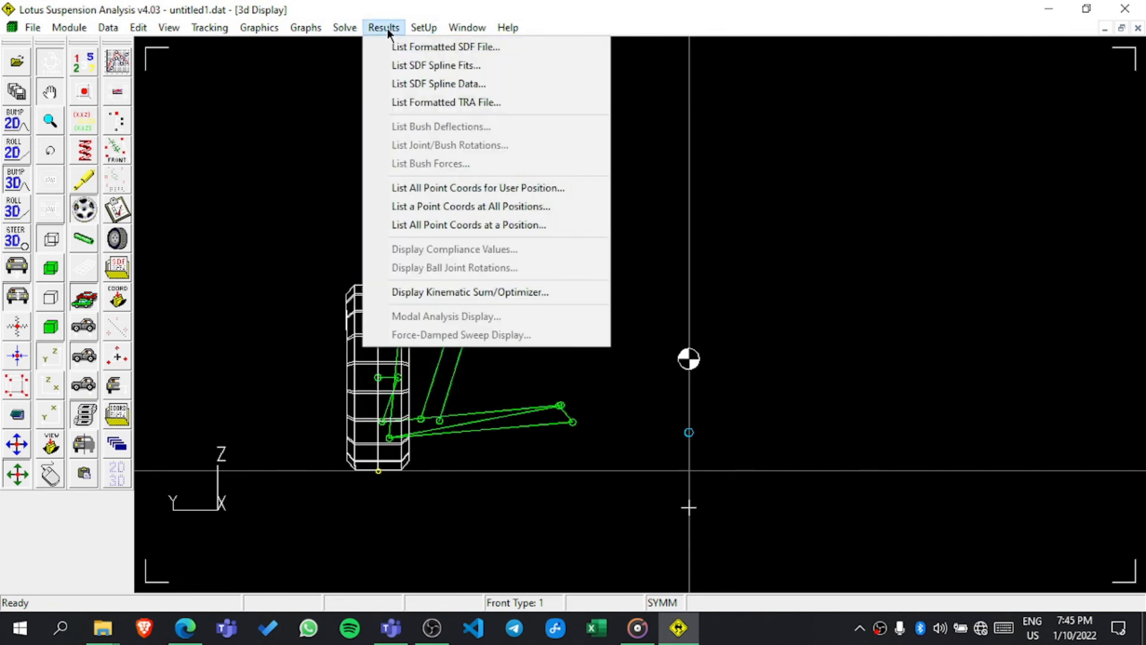
pyautogui.moveTo(428, 27)
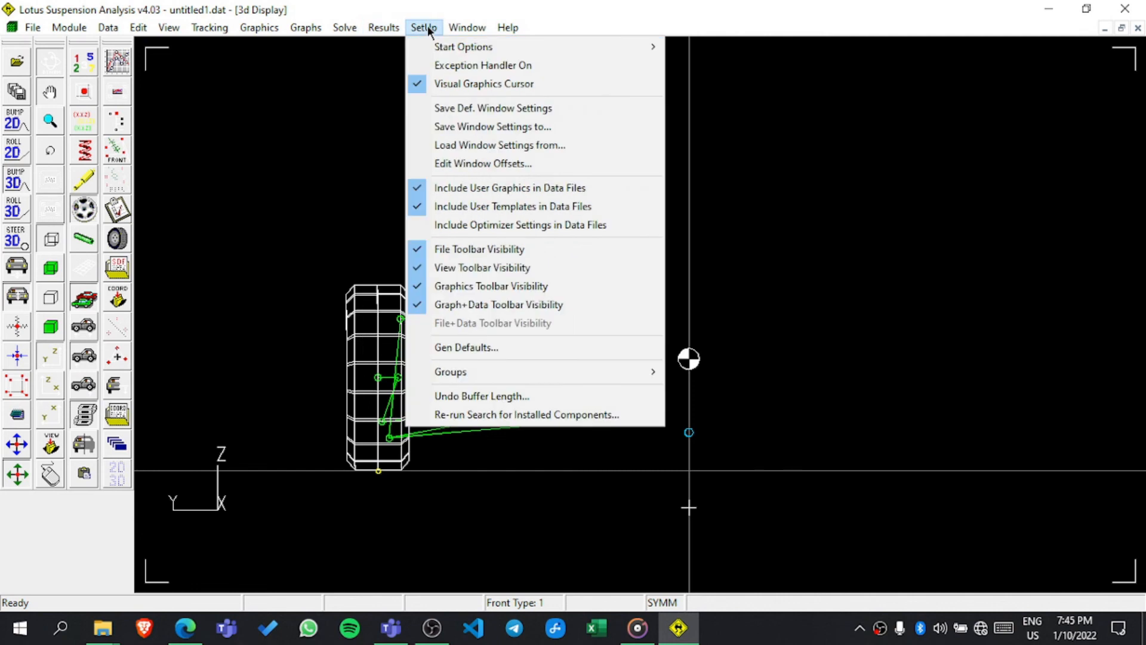
pyautogui.moveTo(468, 27)
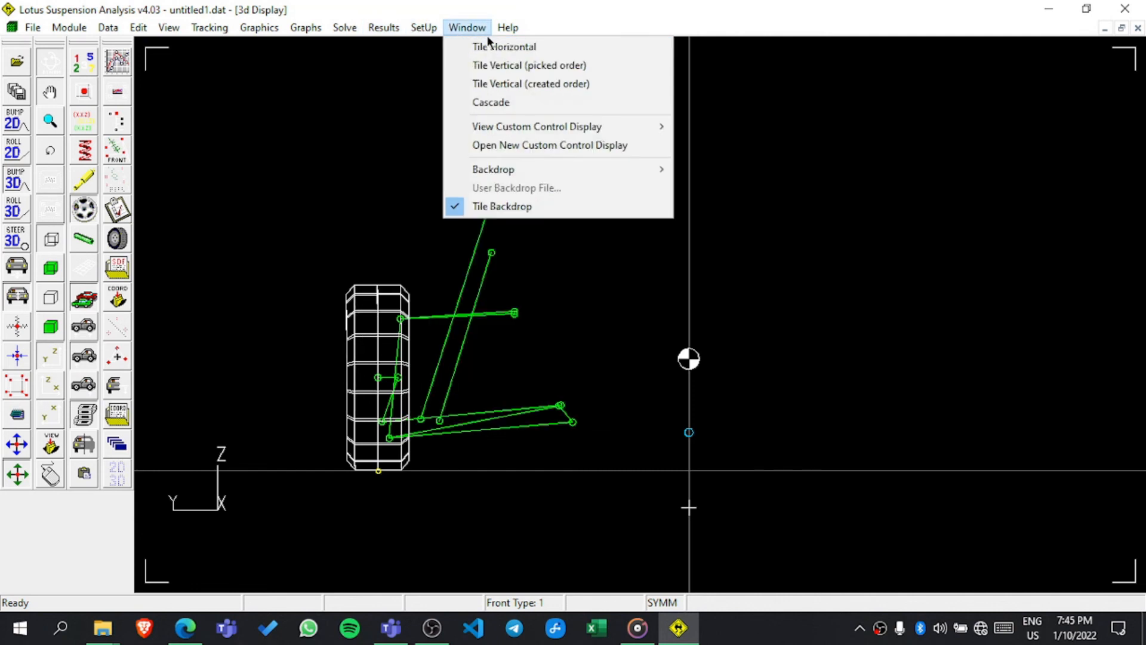
pyautogui.moveTo(509, 31)
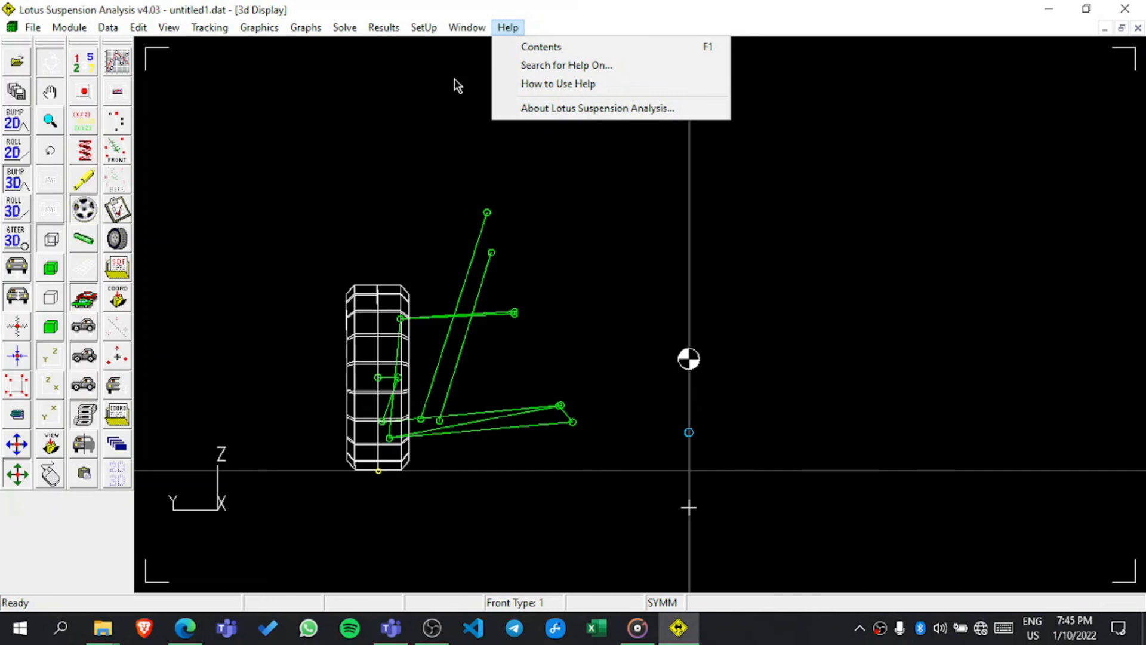
pyautogui.click(392, 161)
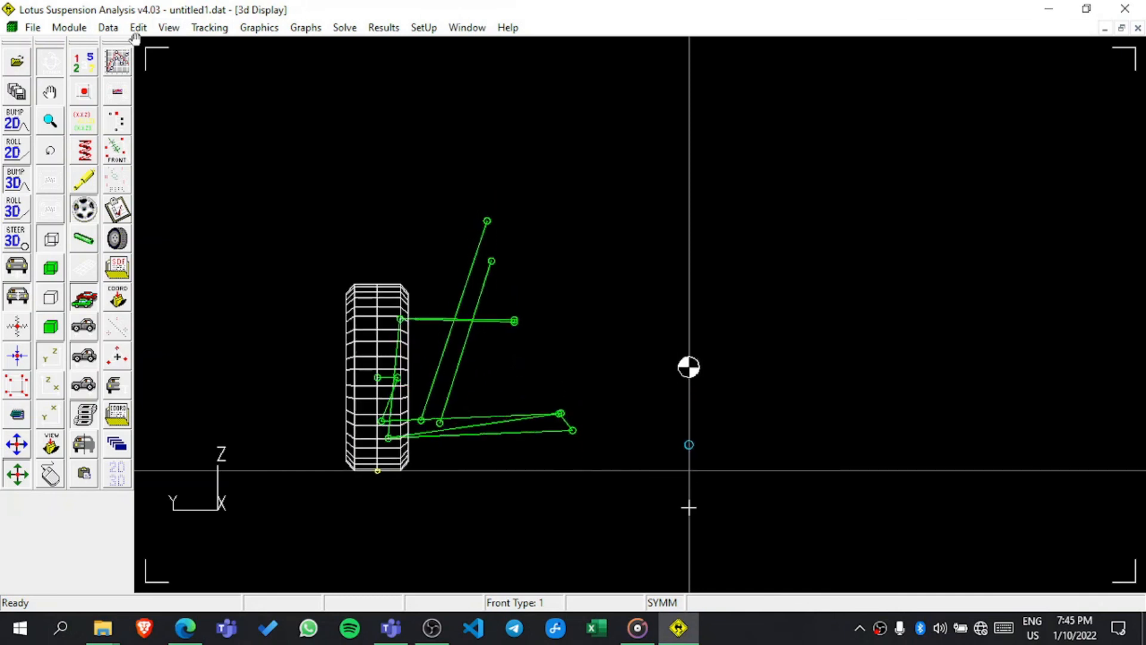
# - Open the Camber Angle graph in a taller window over the model and minimise the 3D display behind it
pyautogui.click(115, 62)
pyautogui.moveTo(384, 197); pyautogui.dragTo(727, 326)
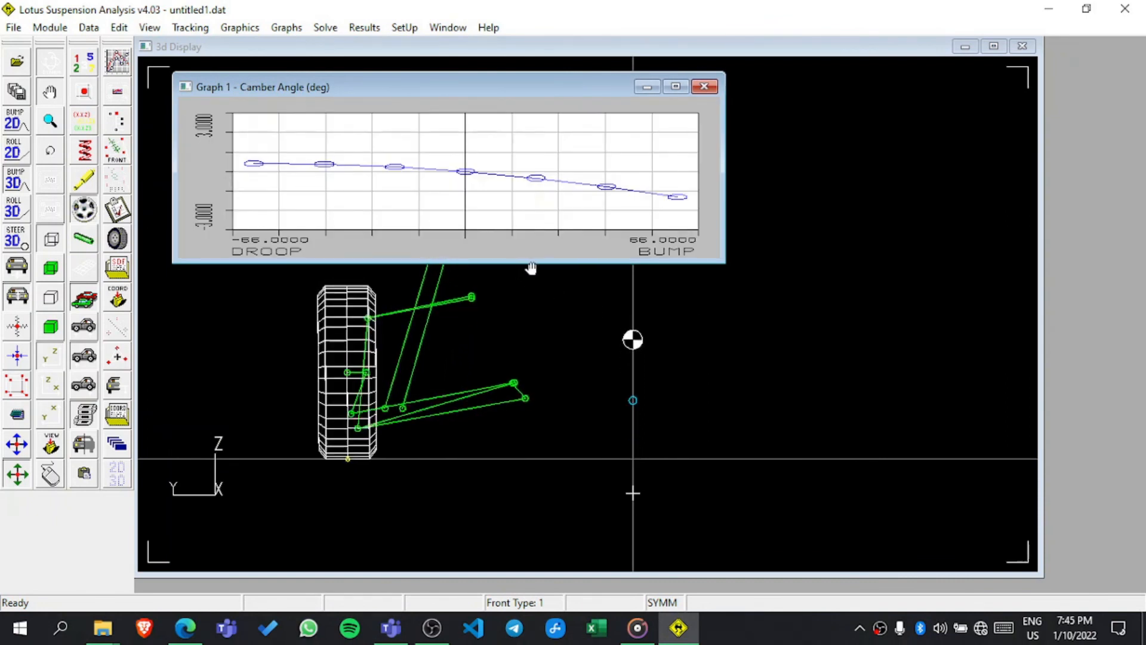
pyautogui.moveTo(548, 262); pyautogui.dragTo(535, 408)
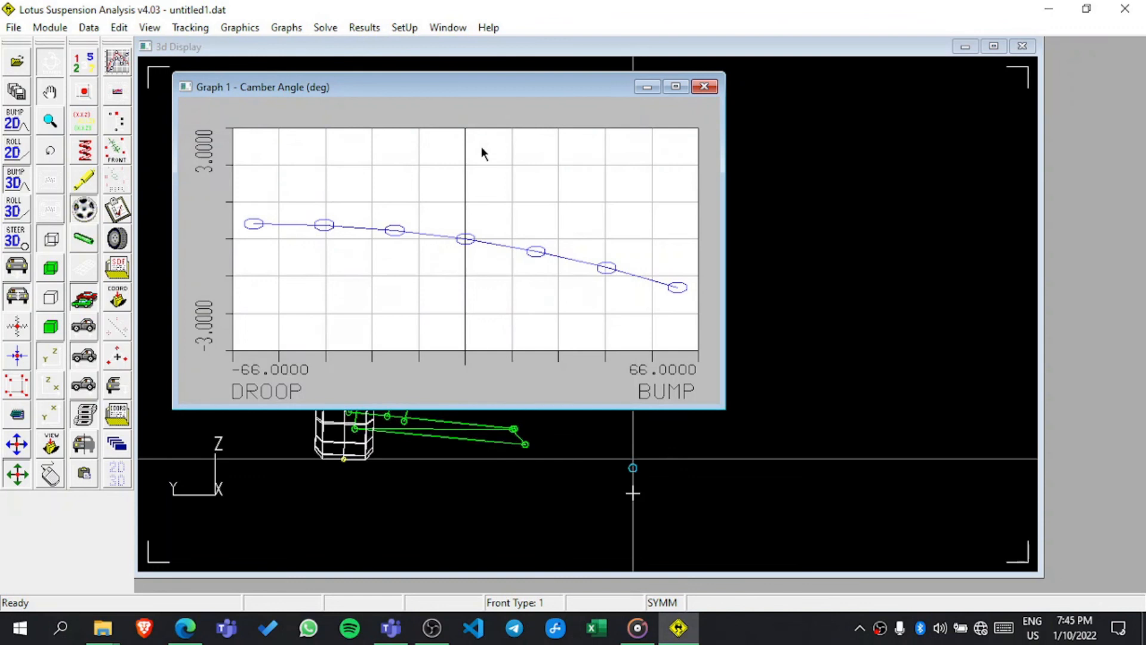
pyautogui.moveTo(533, 86); pyautogui.dragTo(962, 156)
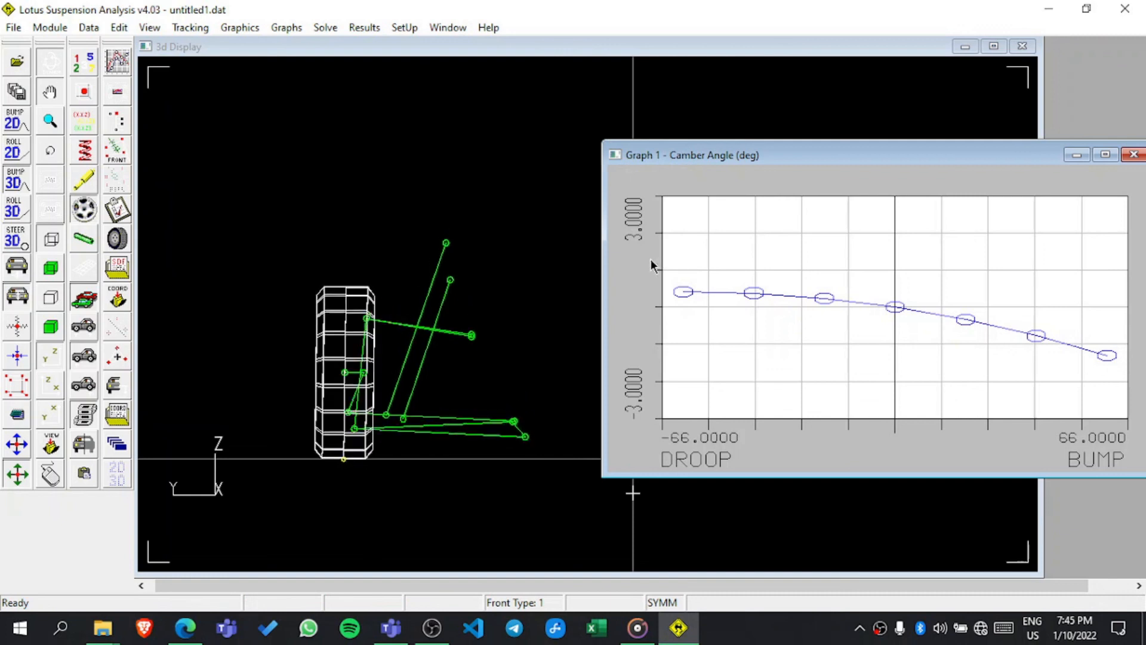
pyautogui.moveTo(782, 160); pyautogui.dragTo(351, 104)
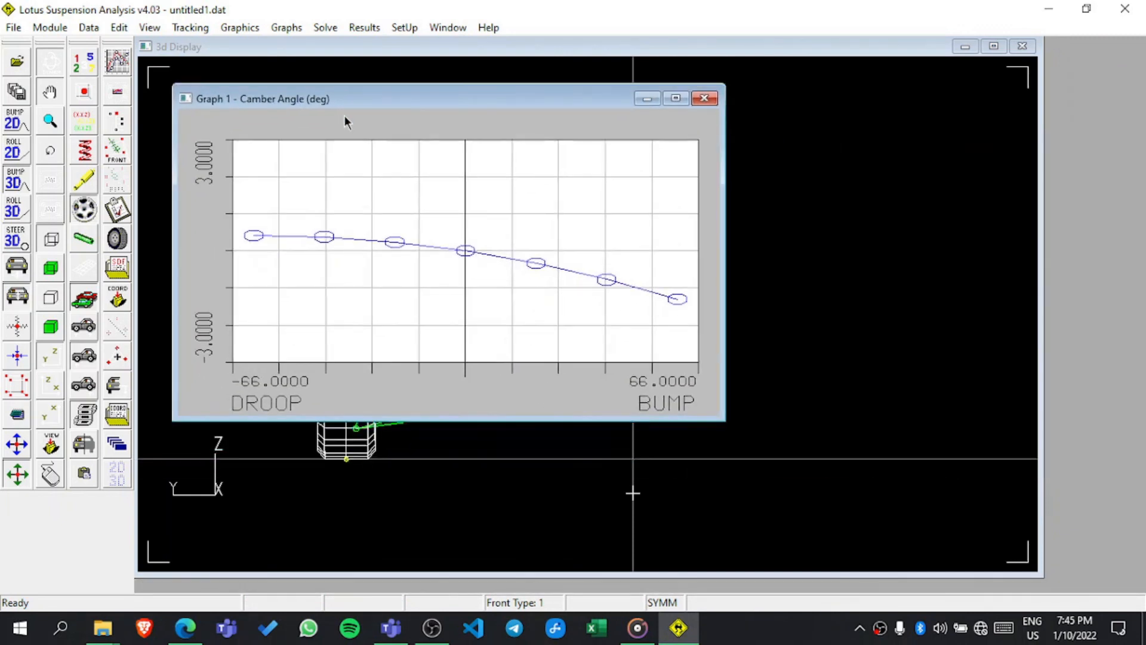
pyautogui.click(561, 429)
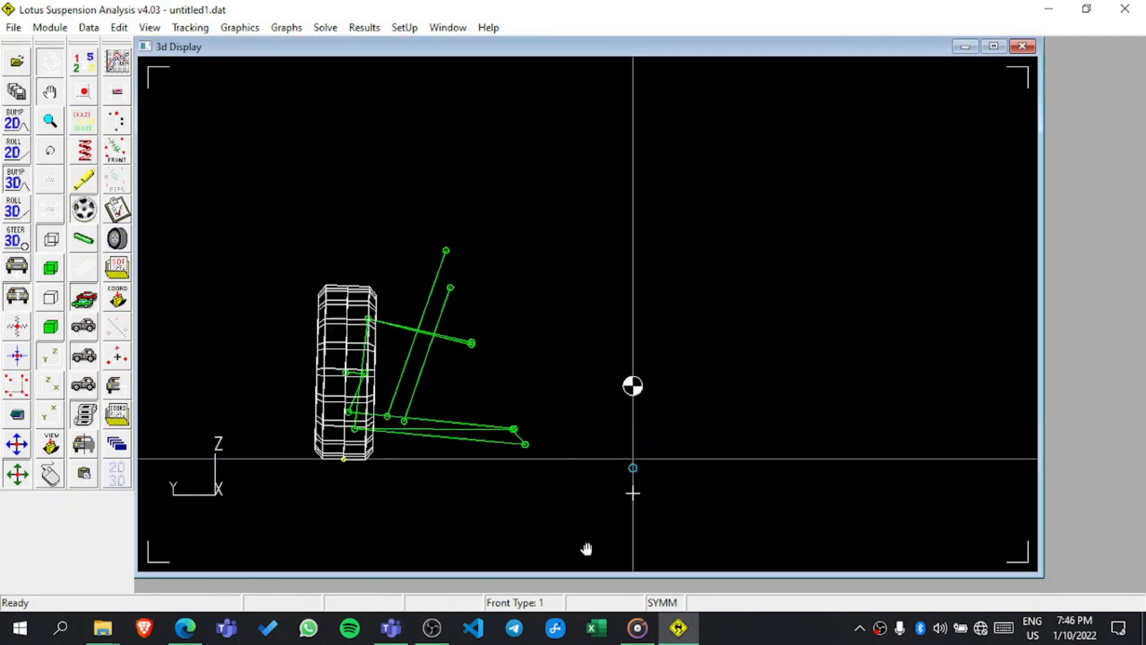
pyautogui.click(963, 46)
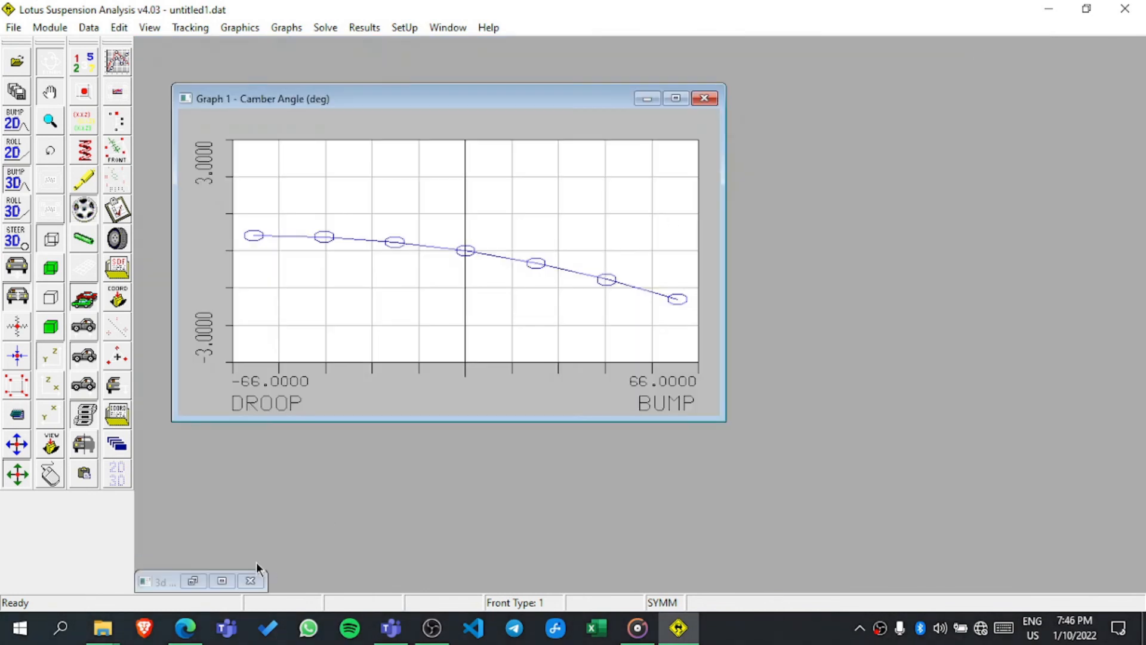
# - Autoscale the Camber Angle graph to fit its curve and minimise the graph window
pyautogui.rightClick(506, 324)
pyautogui.click(547, 298)
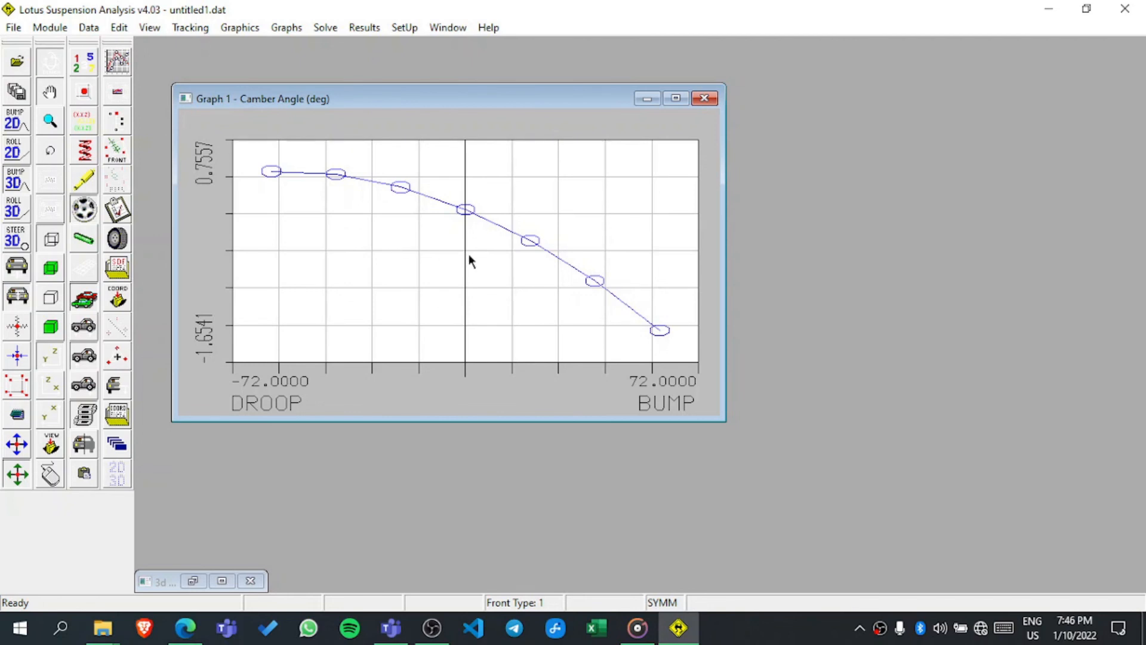
pyautogui.click(647, 99)
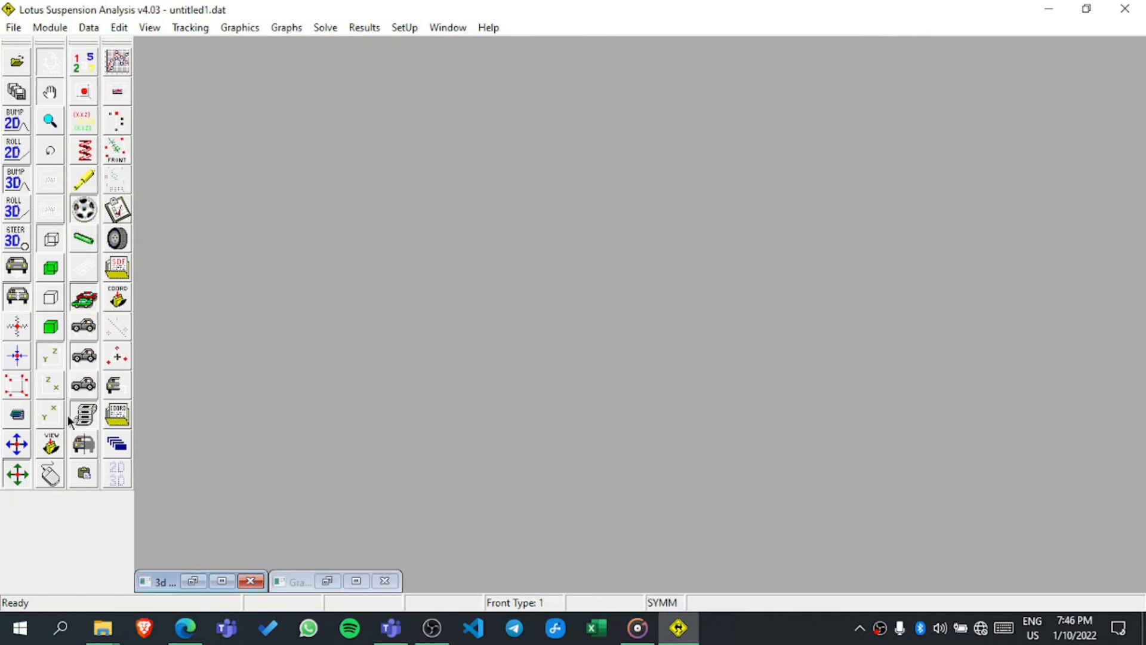